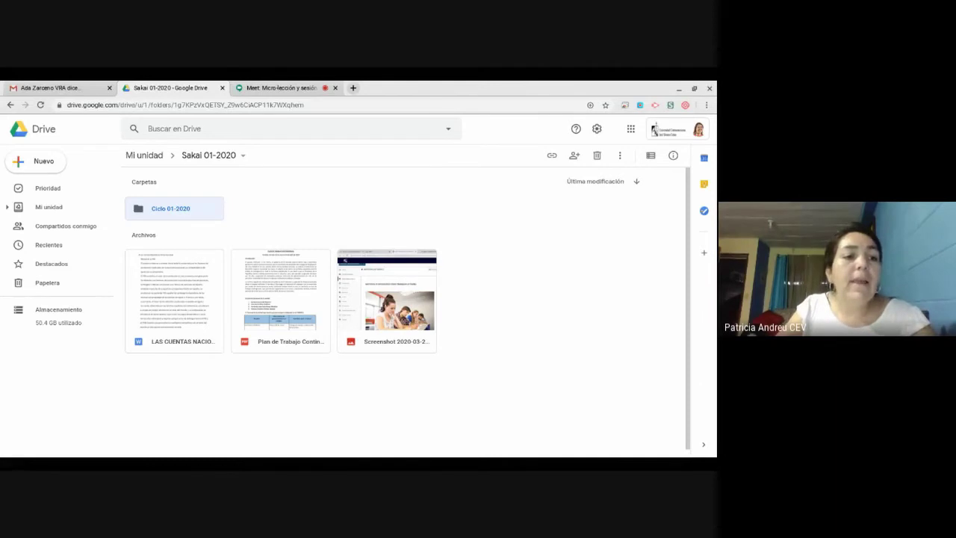
# - Open the Ciclo 01-2020 folder and create a blank Google document in it
pyautogui.doubleClick(172, 213)
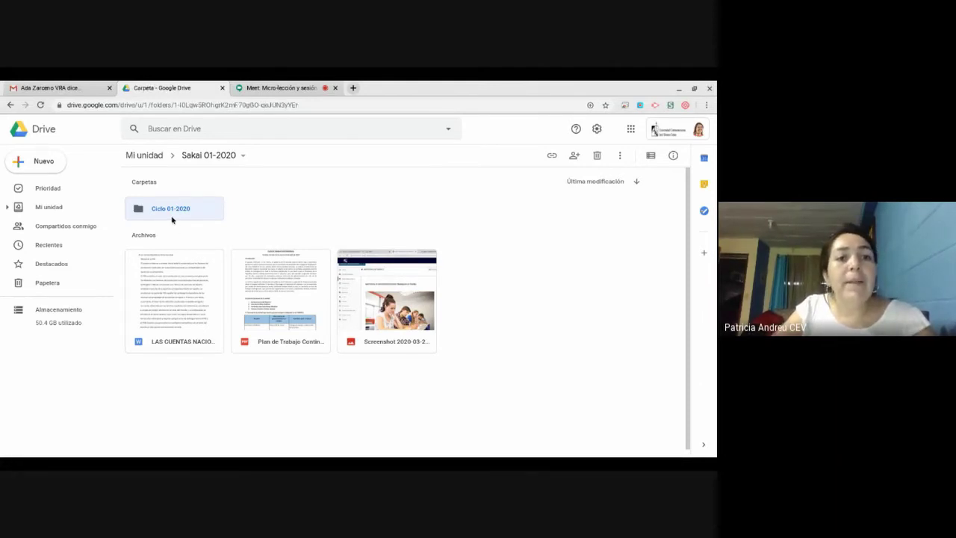
pyautogui.click(56, 167)
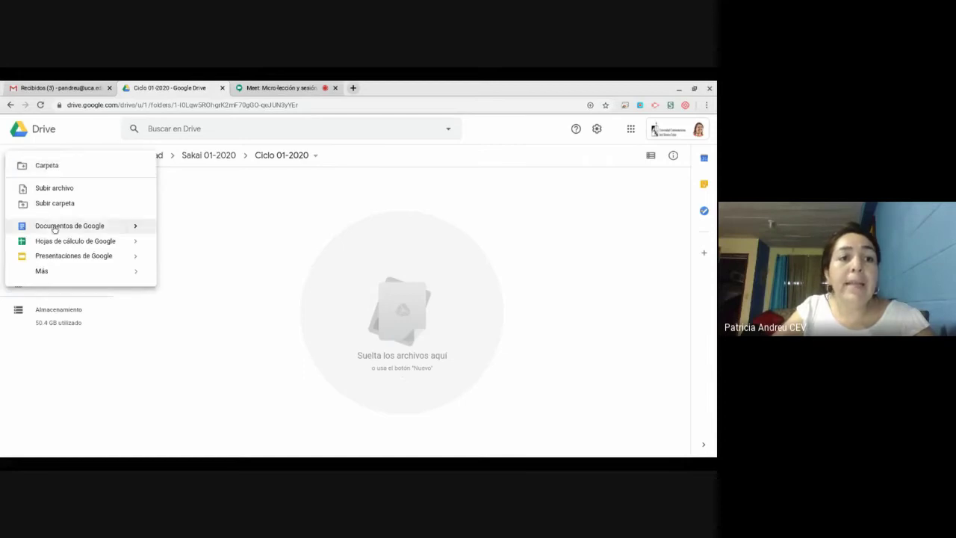
pyautogui.moveTo(142, 228)
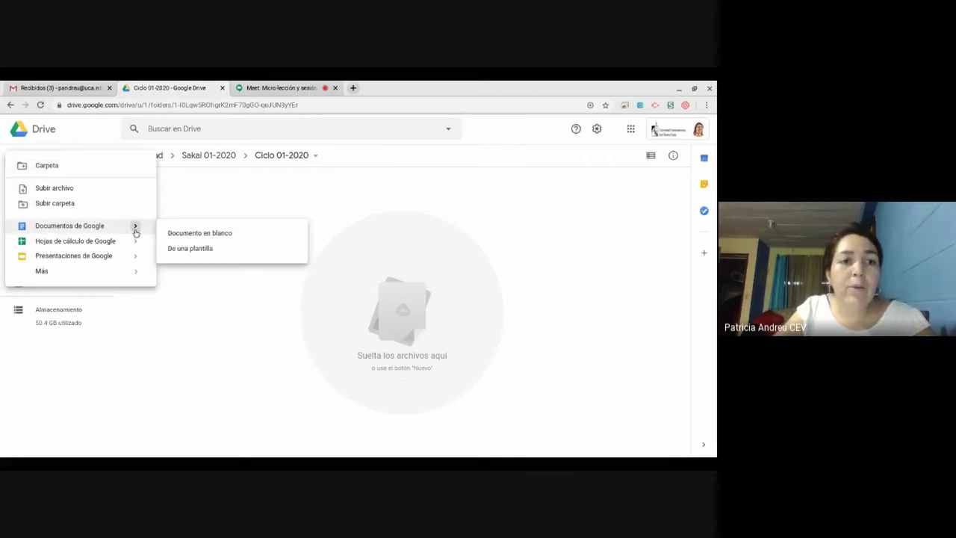
pyautogui.click(190, 239)
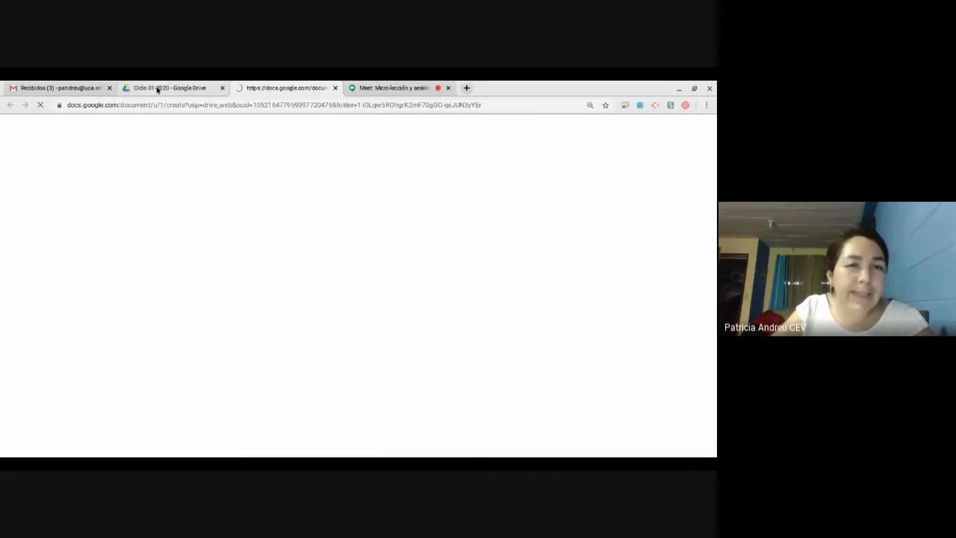
pyautogui.click(158, 88)
pyautogui.click(277, 88)
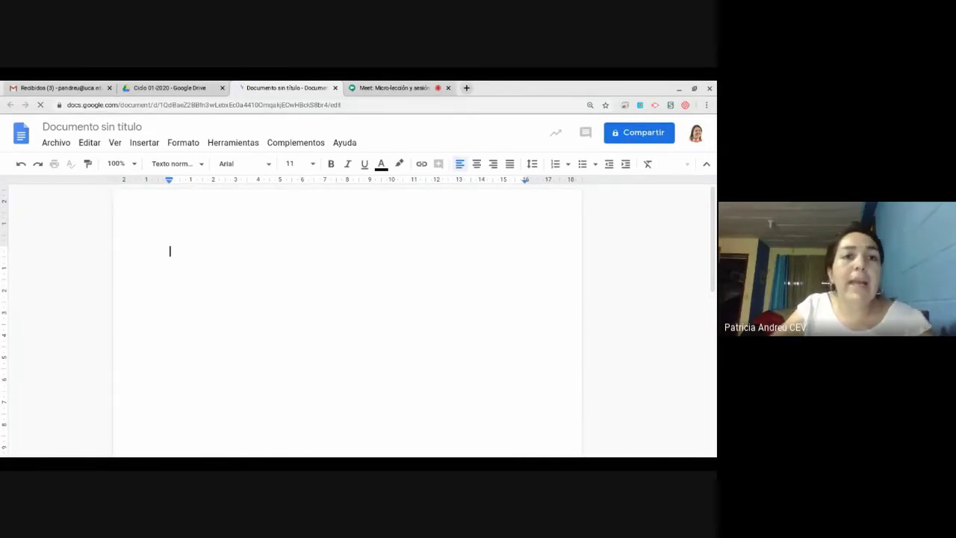
# - Return to the Ciclo 01-2020 folder and create a blank Google spreadsheet in it
pyautogui.click(173, 89)
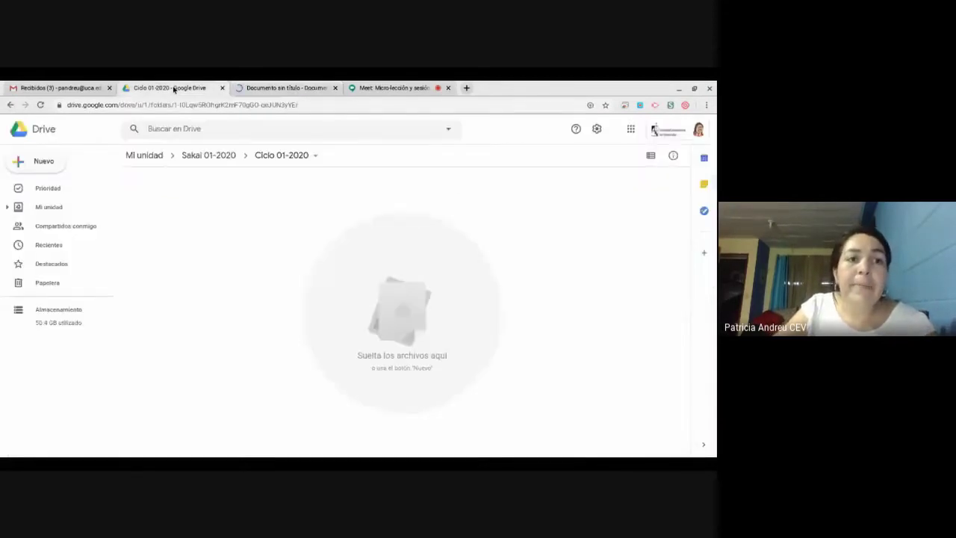
pyautogui.click(53, 167)
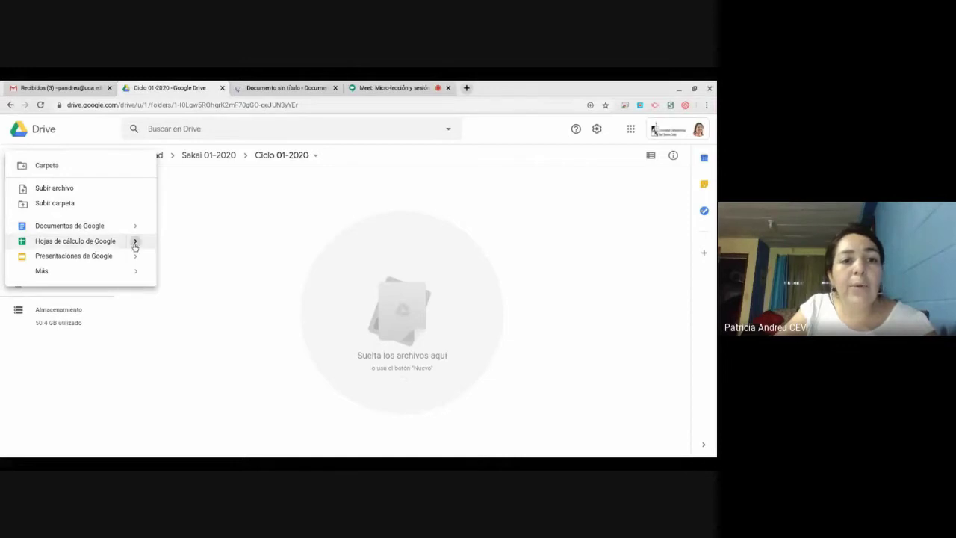
pyautogui.moveTo(137, 245)
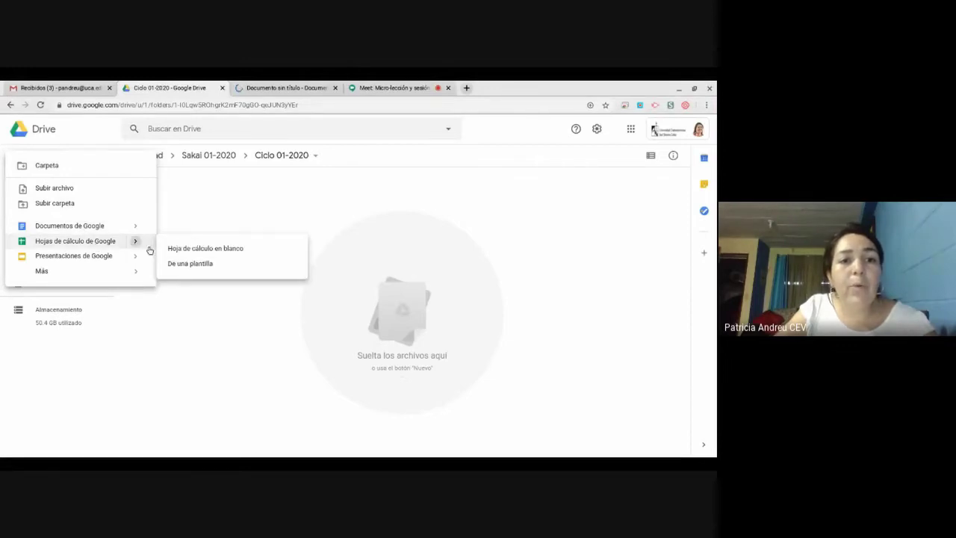
pyautogui.click(189, 252)
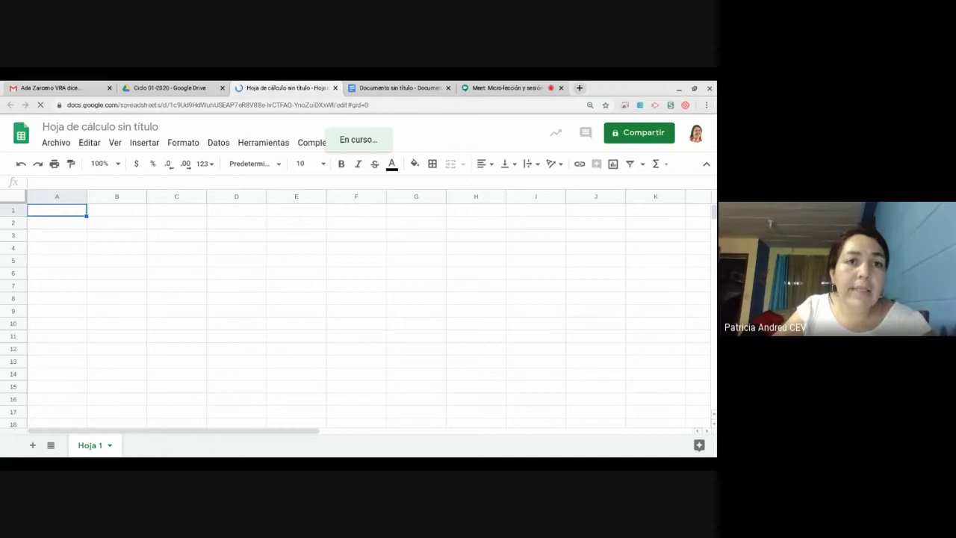
# - From the Ciclo 01-2020 folder, open the Google Slides template gallery and view the General templates
pyautogui.click(162, 89)
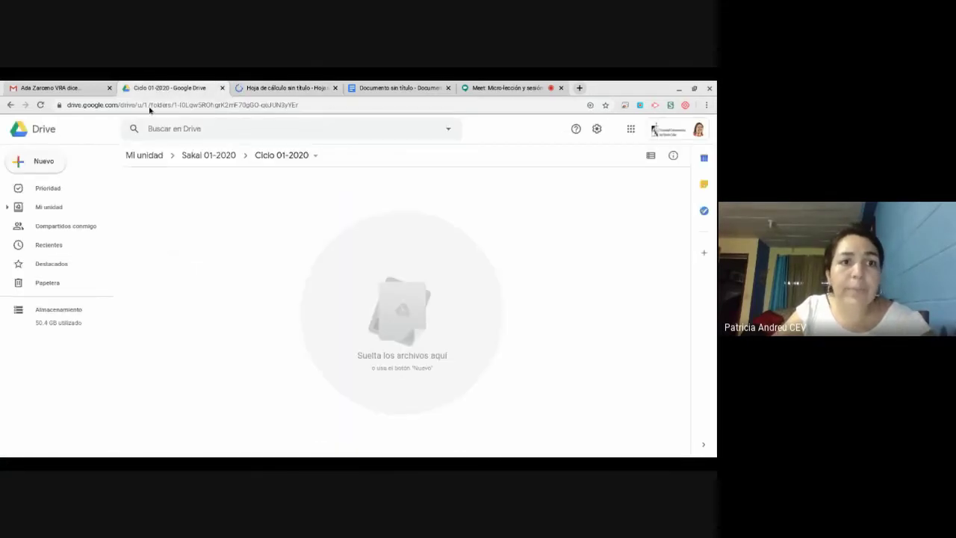
pyautogui.click(60, 168)
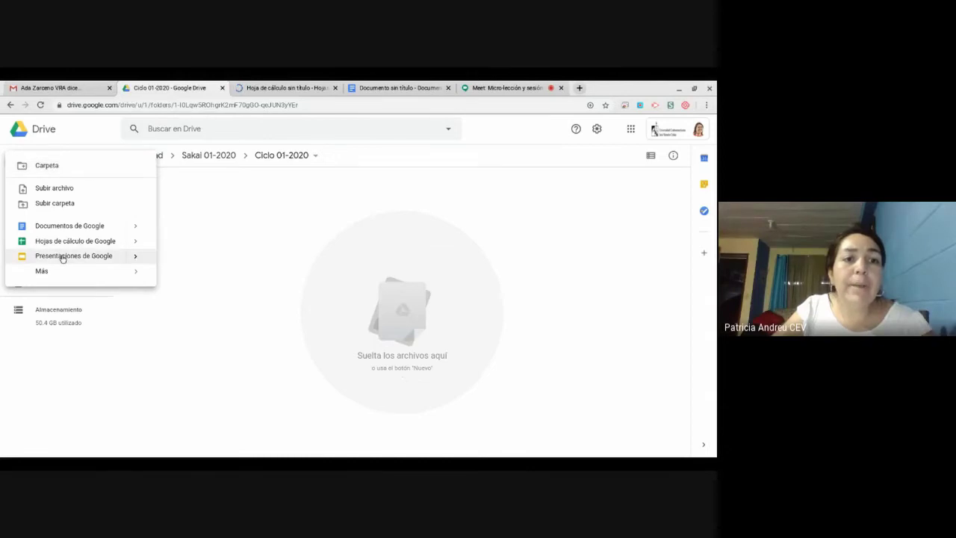
pyautogui.moveTo(134, 256)
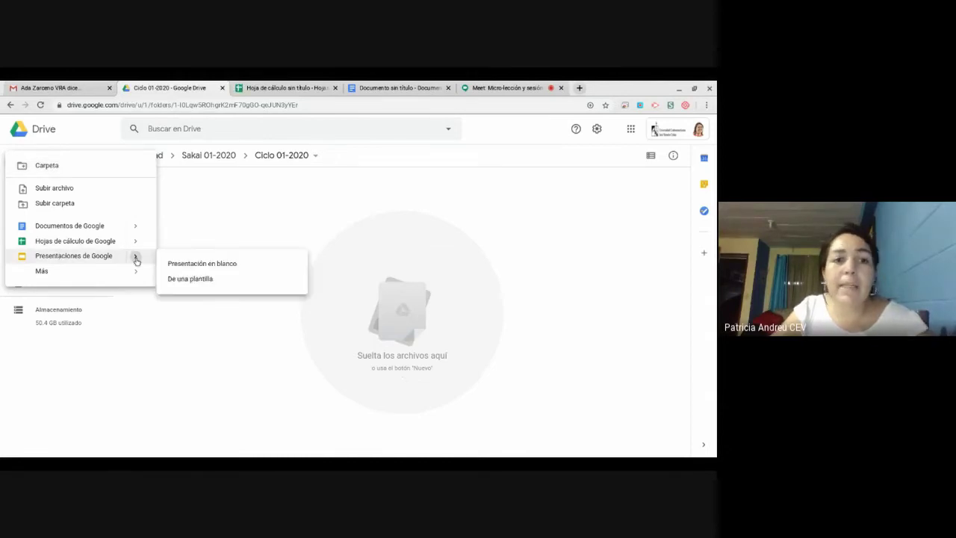
pyautogui.click(192, 279)
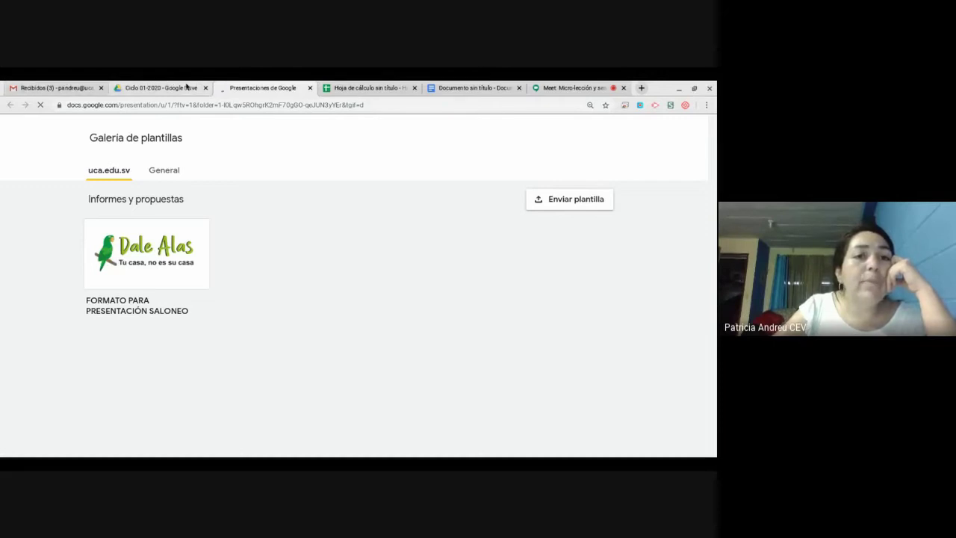
pyautogui.click(167, 171)
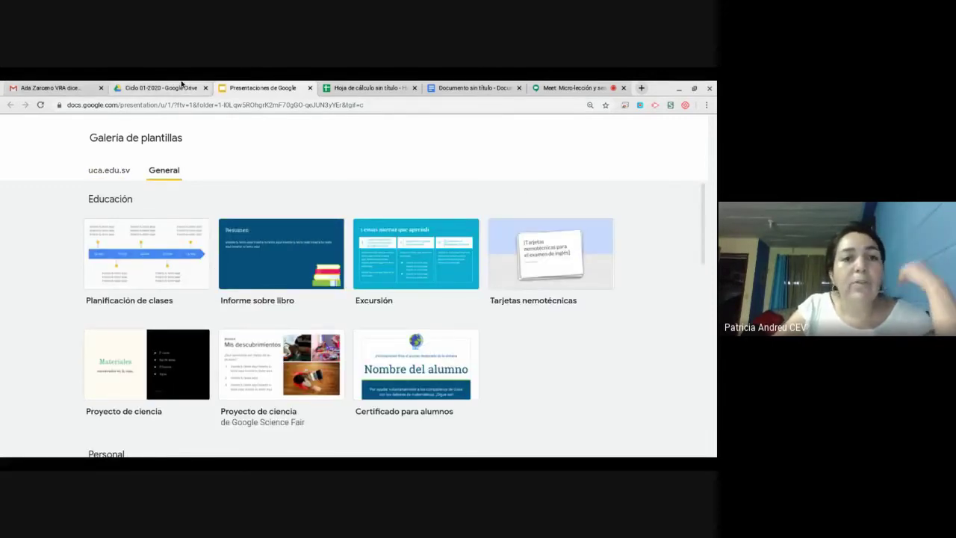
# - Return to the Ciclo 01-2020 folder and view the additional file types that can be created there, such as Google Forms
pyautogui.click(175, 89)
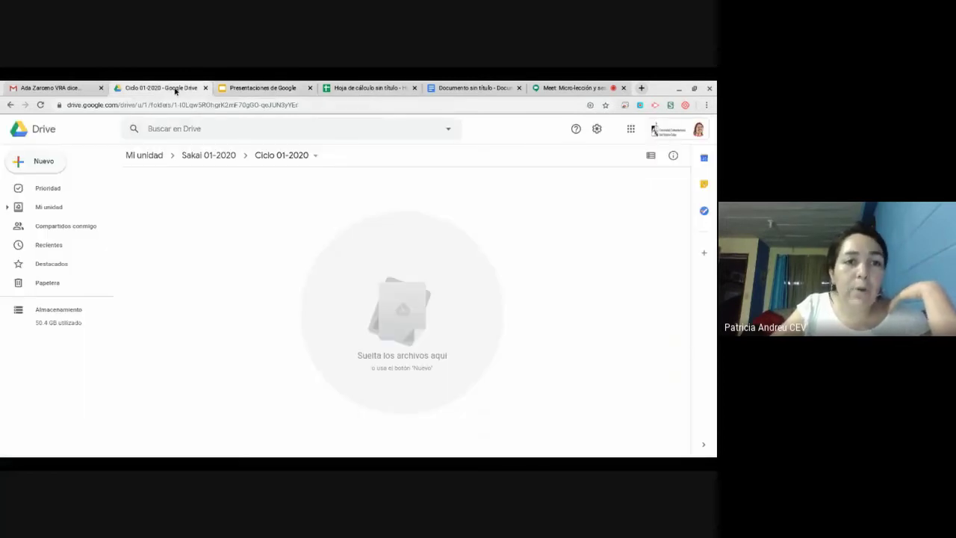
pyautogui.click(55, 167)
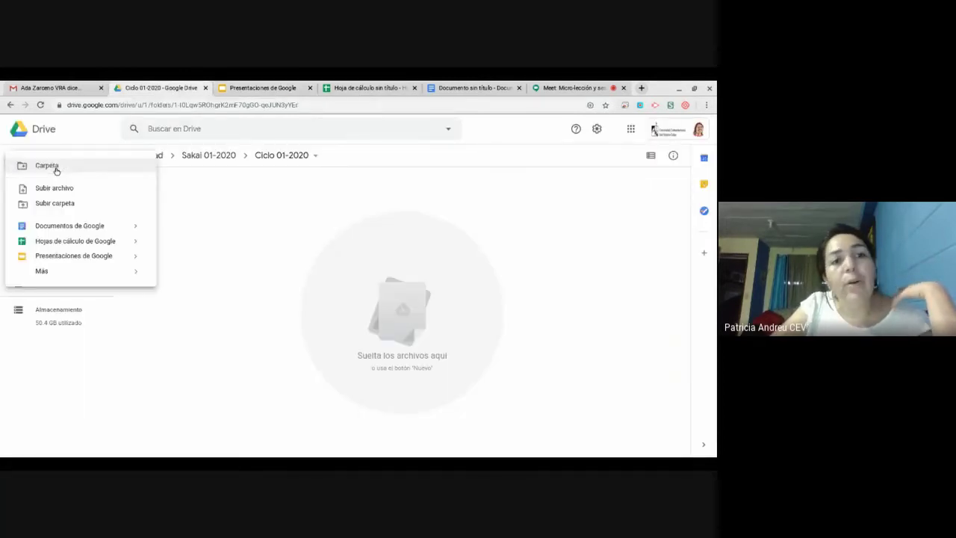
pyautogui.moveTo(68, 274)
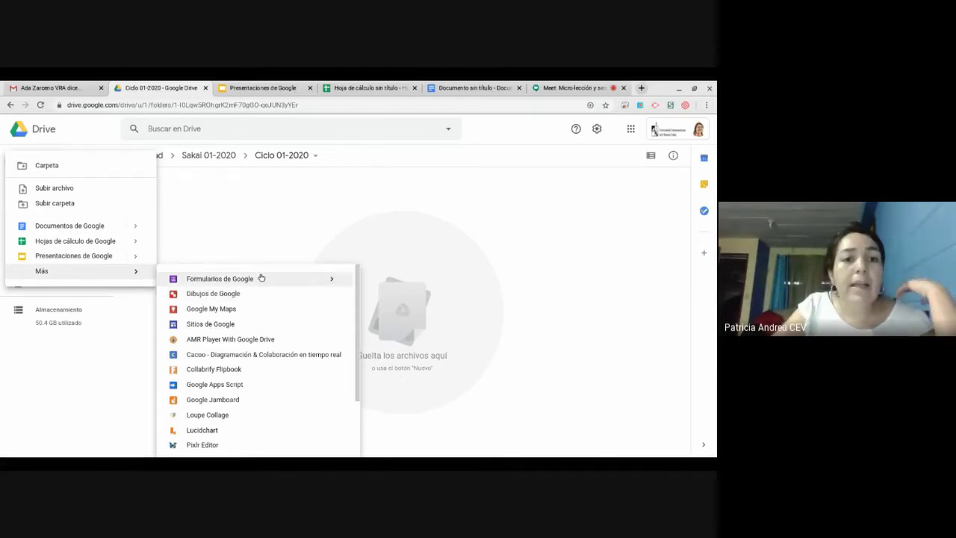
pyautogui.moveTo(333, 281)
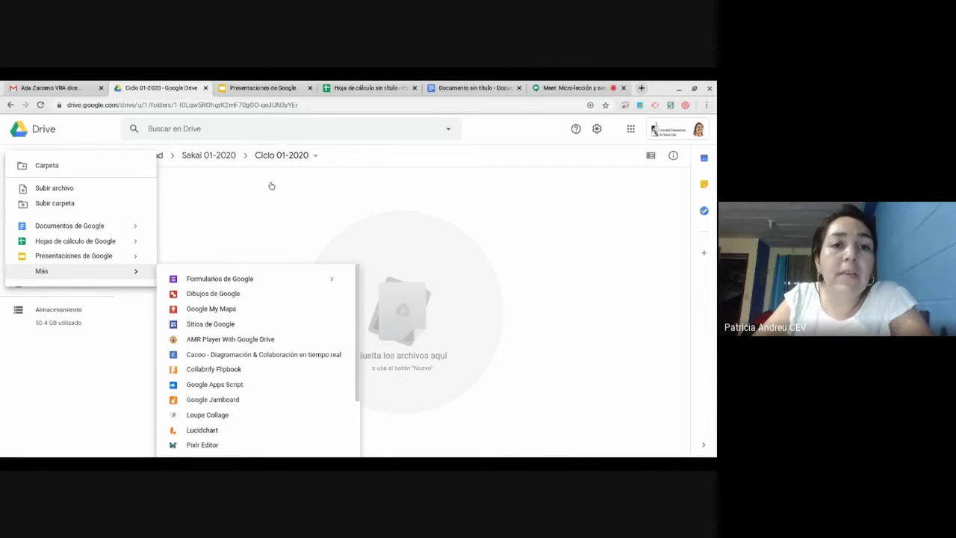
pyautogui.click(341, 213)
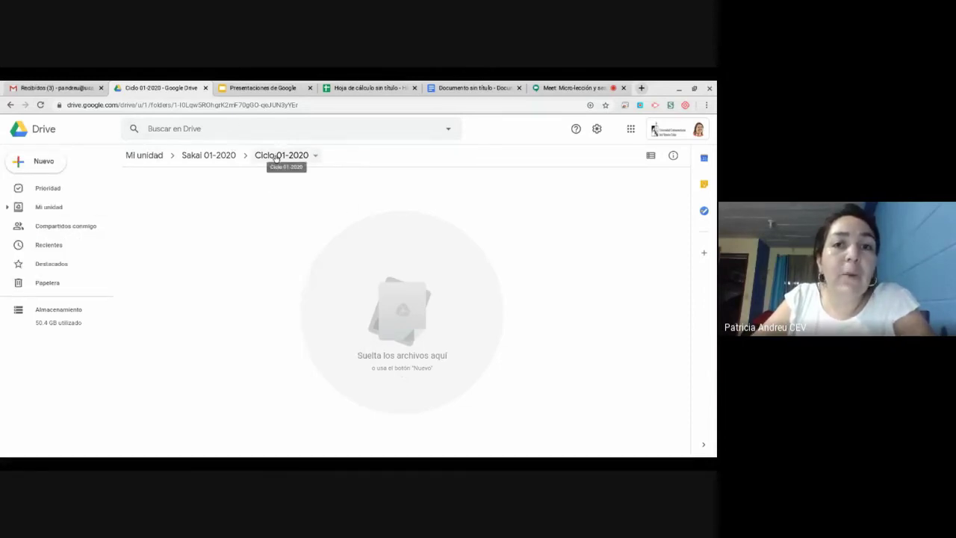
# - Close the untitled document, the untitled spreadsheet and the presentation template gallery, keeping the Drive folder open
pyautogui.click(519, 88)
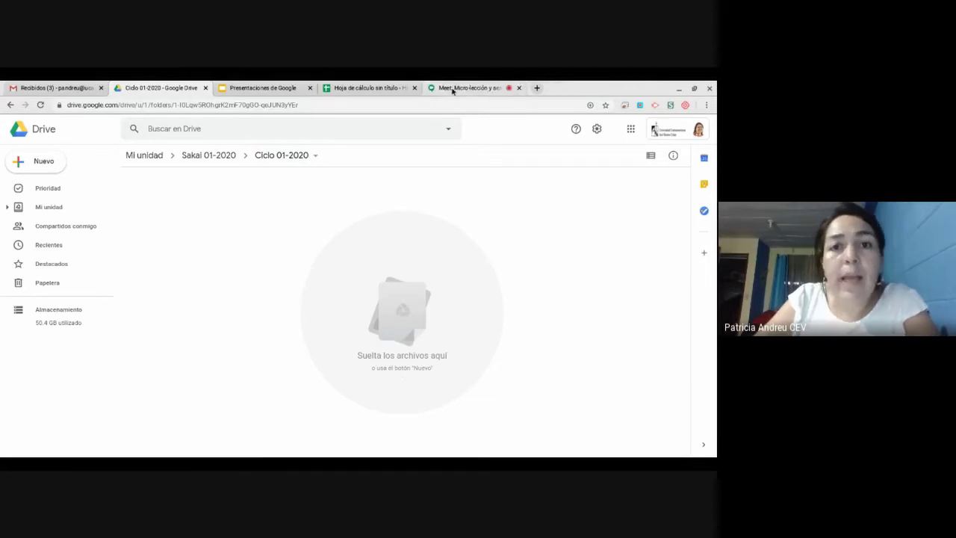
pyautogui.click(414, 88)
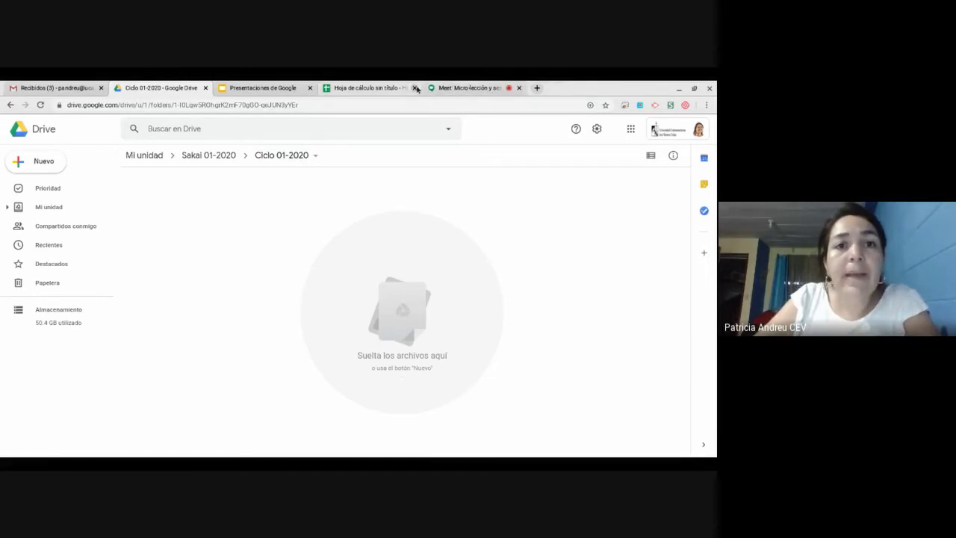
pyautogui.click(295, 88)
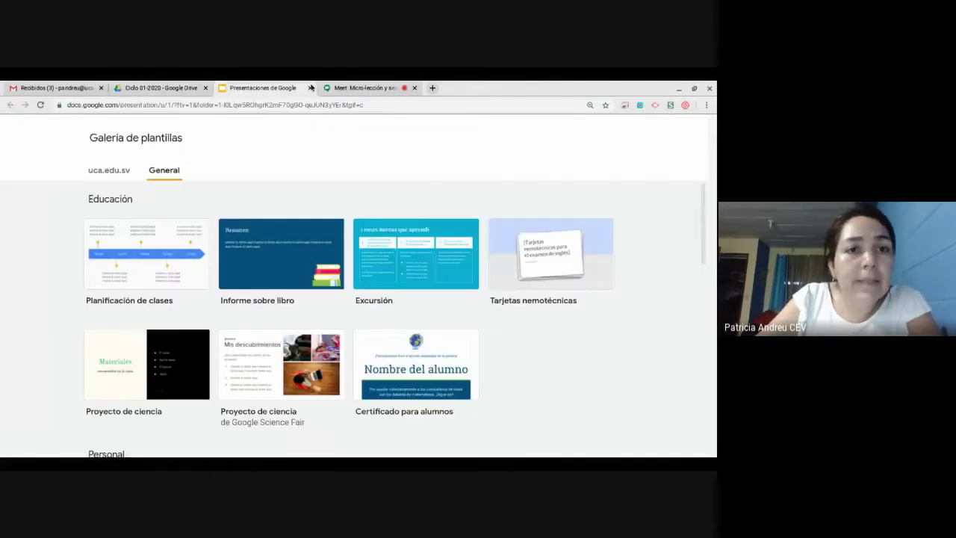
pyautogui.click(141, 89)
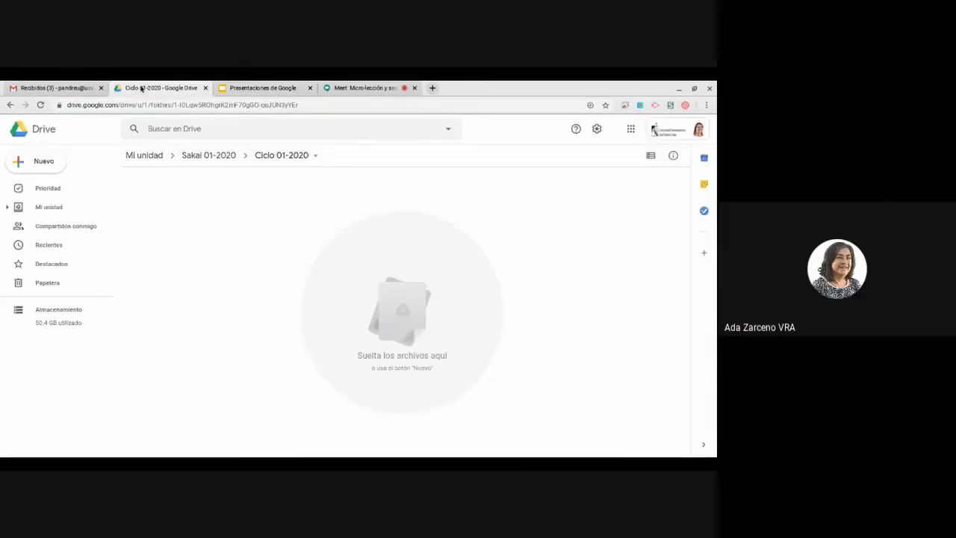
pyautogui.click(263, 88)
pyautogui.click(310, 88)
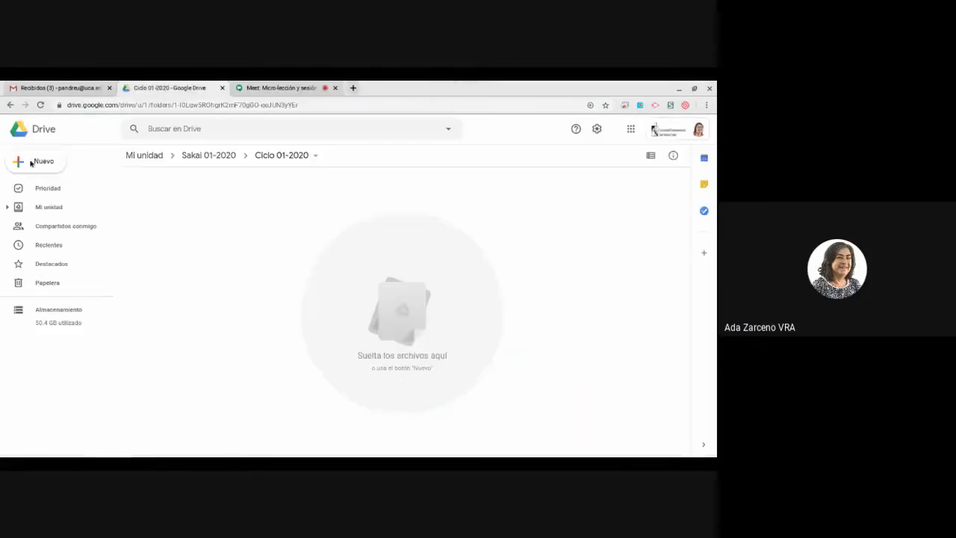
# - View the green Sakai 01-2020 folder's contents from Mi unidad, and select the same folder among the starred items
pyautogui.click(55, 206)
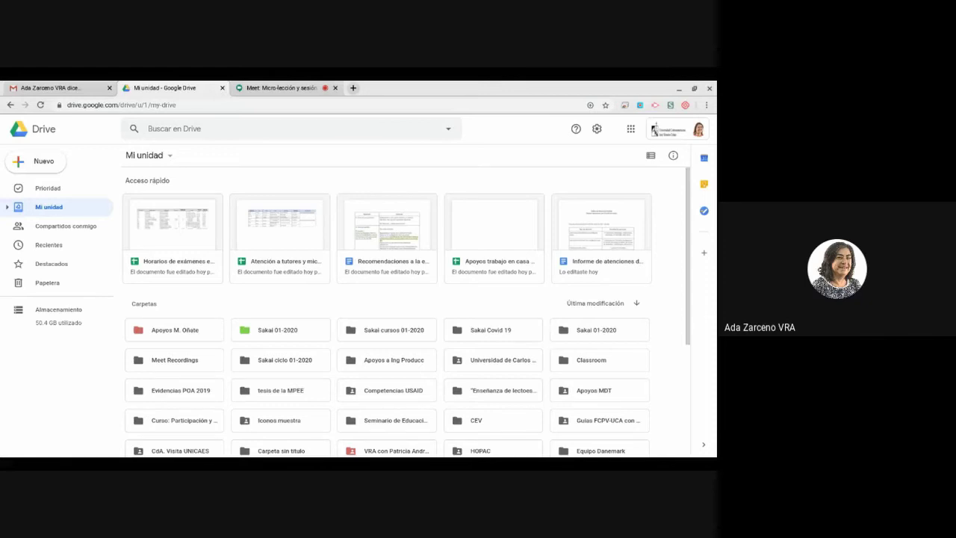
pyautogui.doubleClick(297, 332)
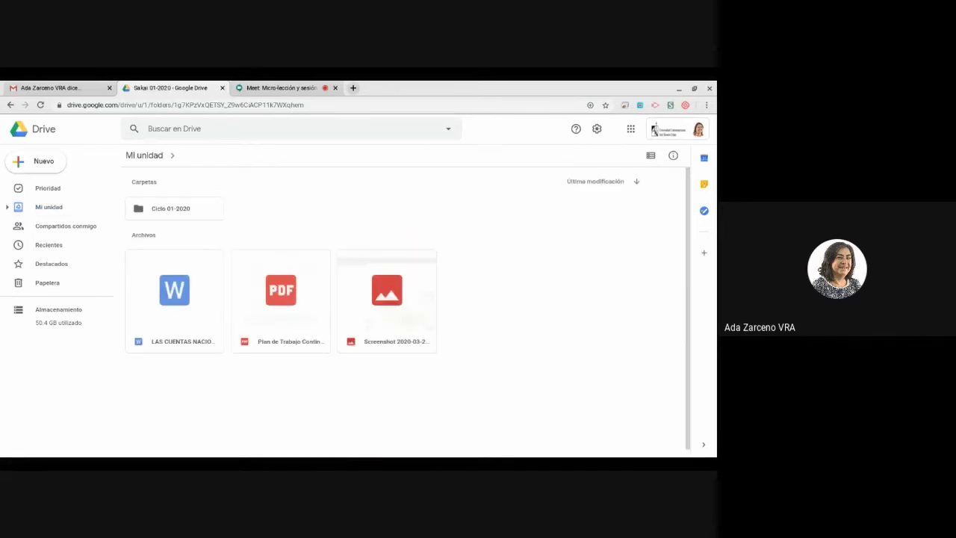
pyautogui.click(53, 269)
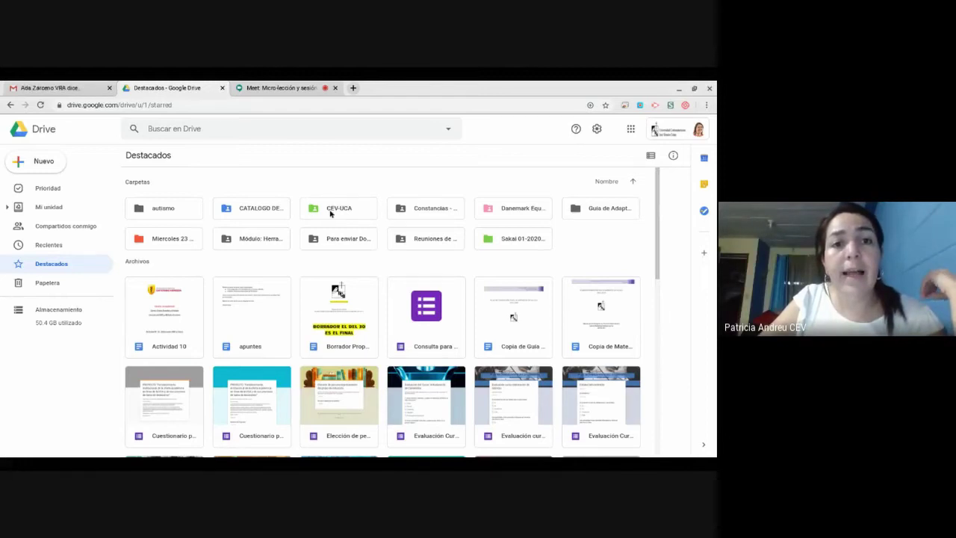
pyautogui.click(528, 245)
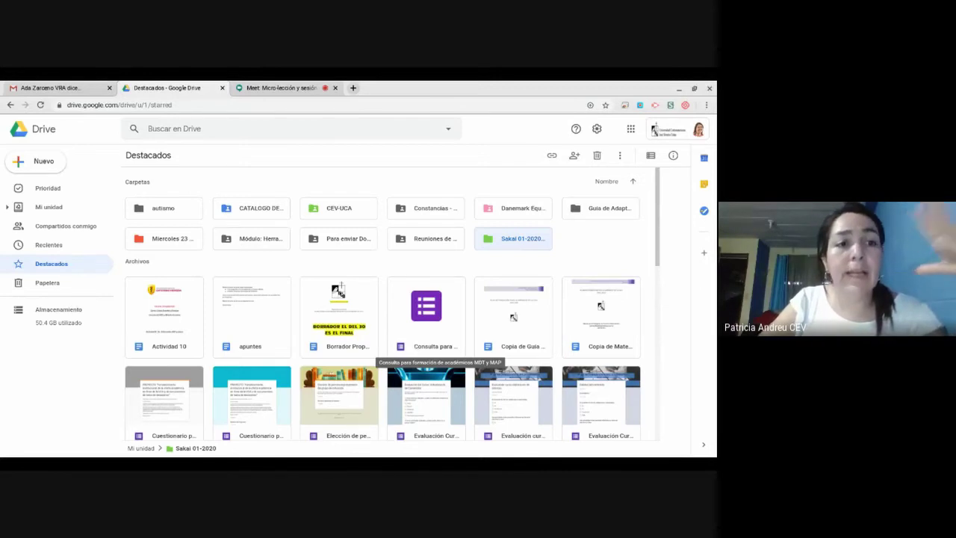
# - View the Prioridad page and its new workspace dialog, and close the dialog without creating a workspace
pyautogui.click(48, 190)
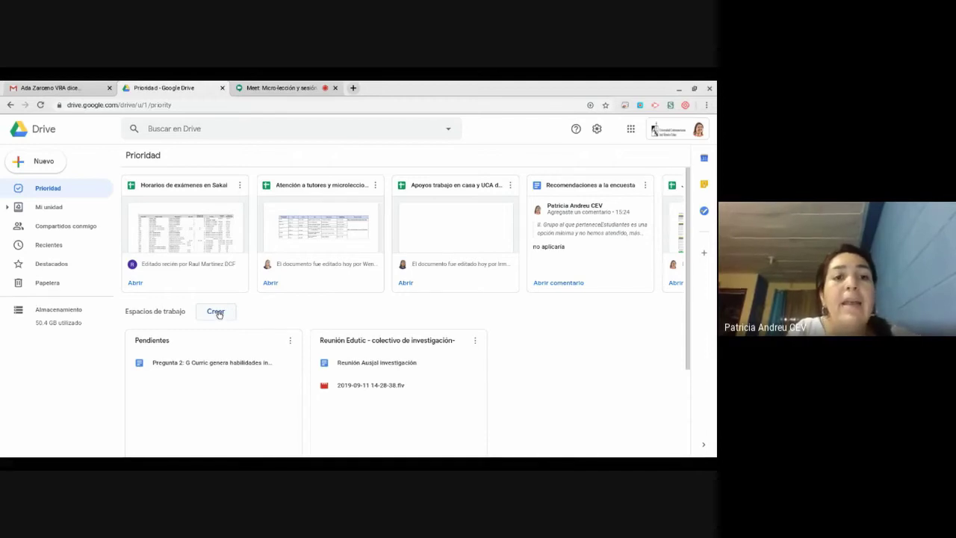
pyautogui.click(217, 312)
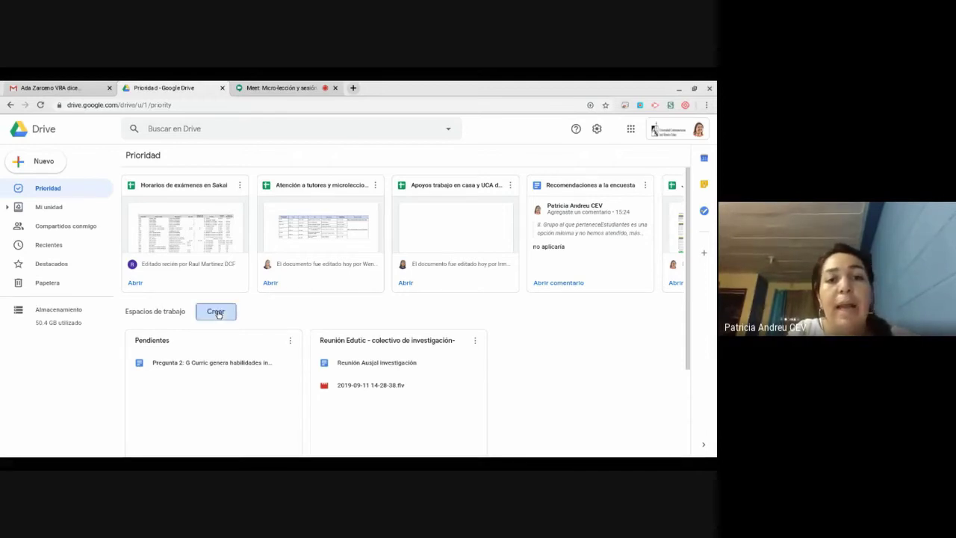
pyautogui.click(217, 312)
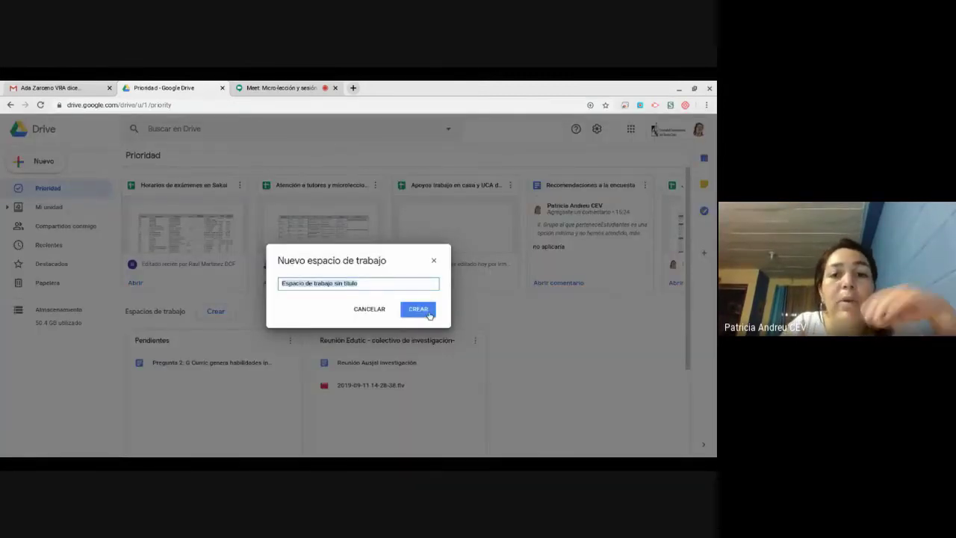
pyautogui.click(434, 261)
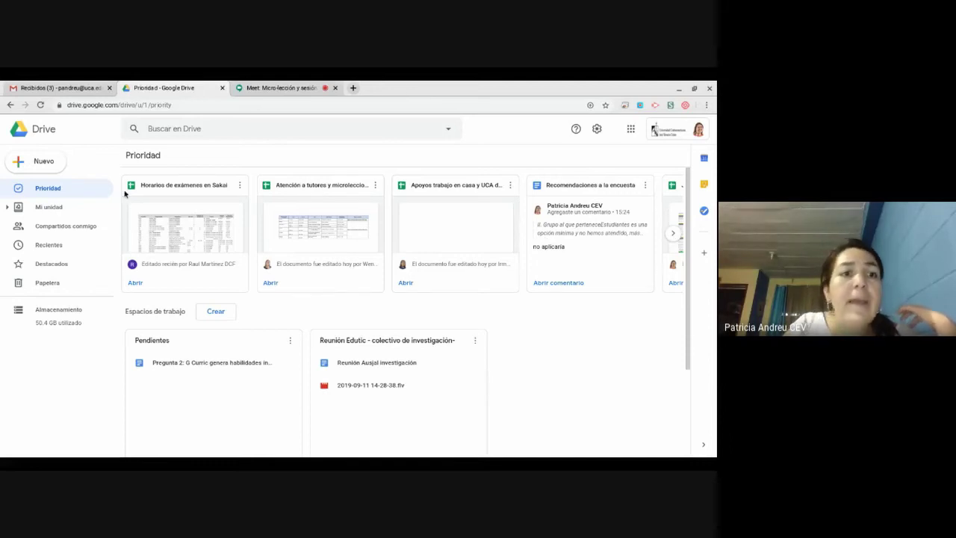
# - View the starred items again, and return to Mi unidad to select the red Apoyos folder
pyautogui.click(77, 273)
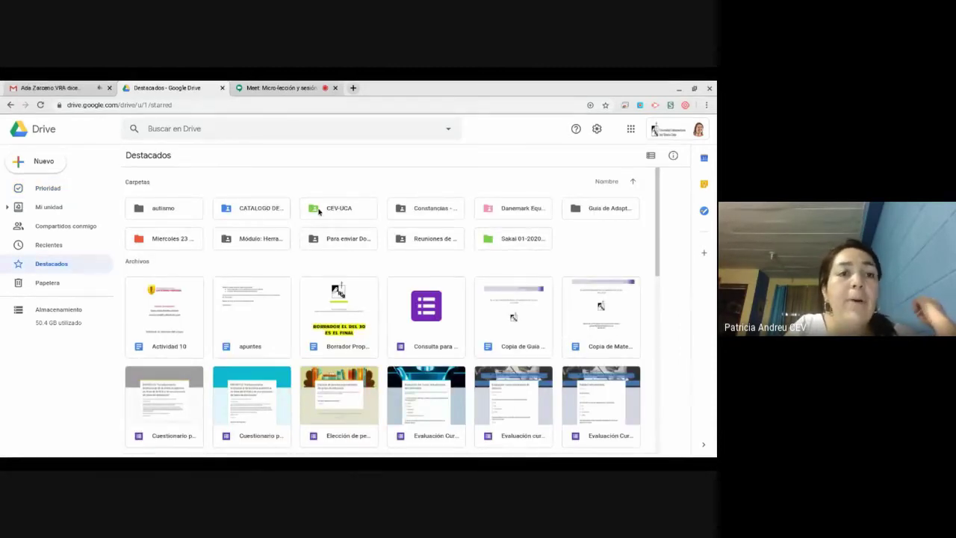
pyautogui.click(63, 207)
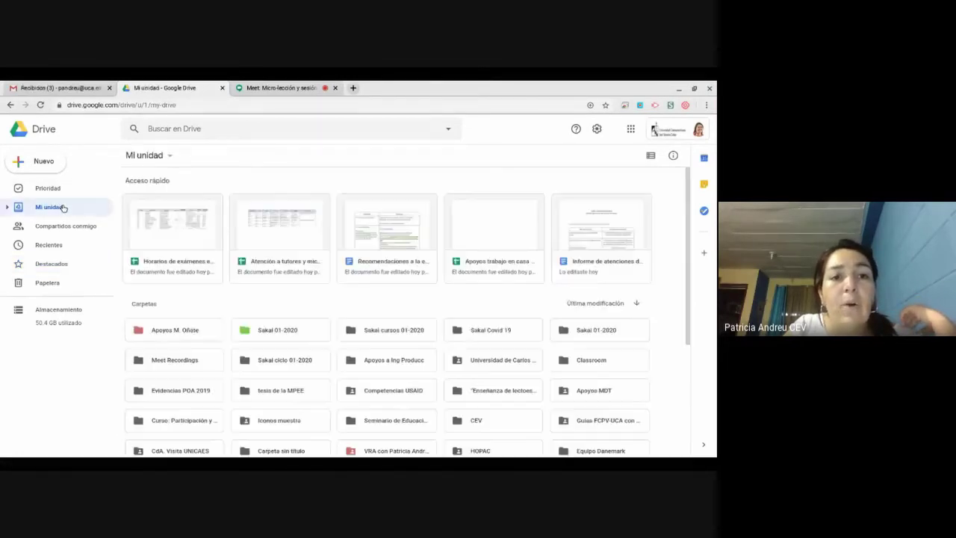
pyautogui.click(191, 328)
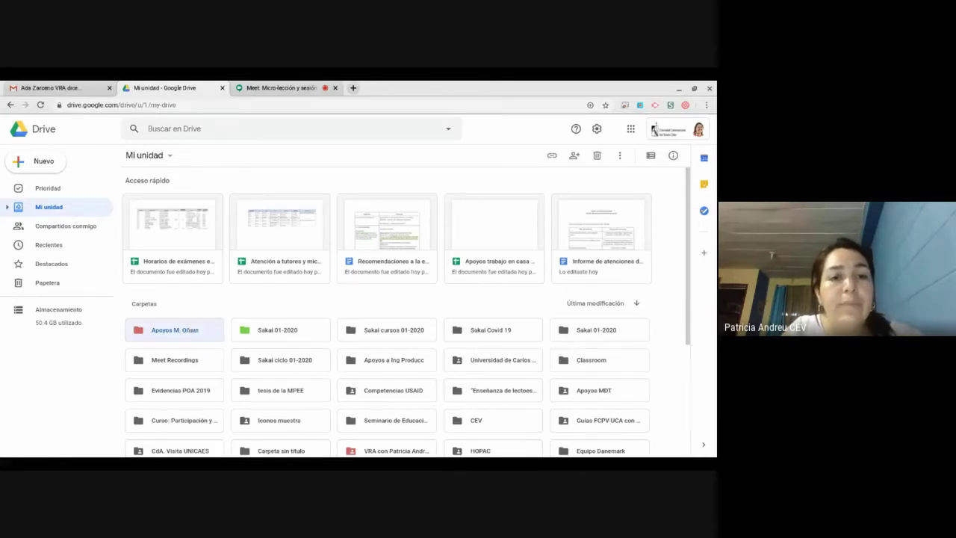
# - Add the red Apoyos folder to the starred items and view it in Destacados
pyautogui.rightClick(191, 329)
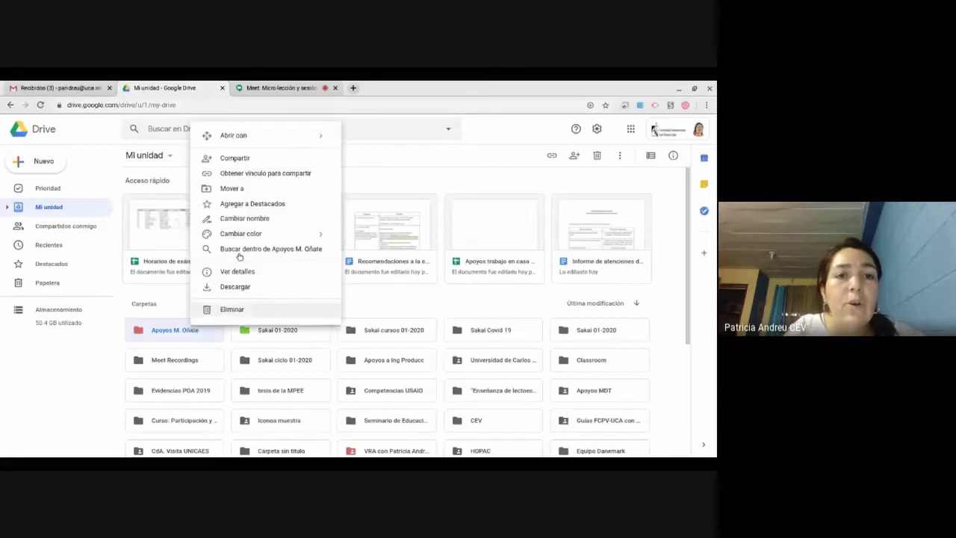
pyautogui.click(266, 204)
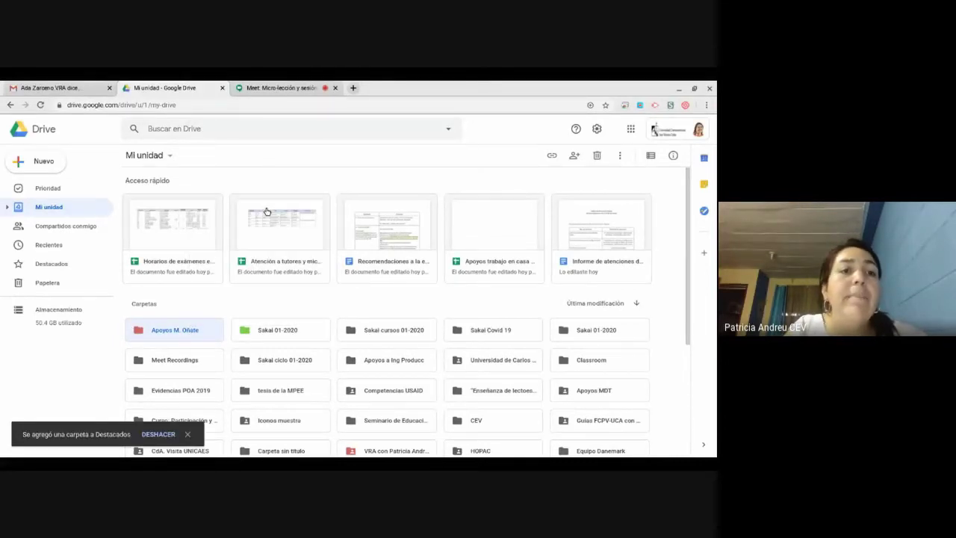
pyautogui.click(49, 268)
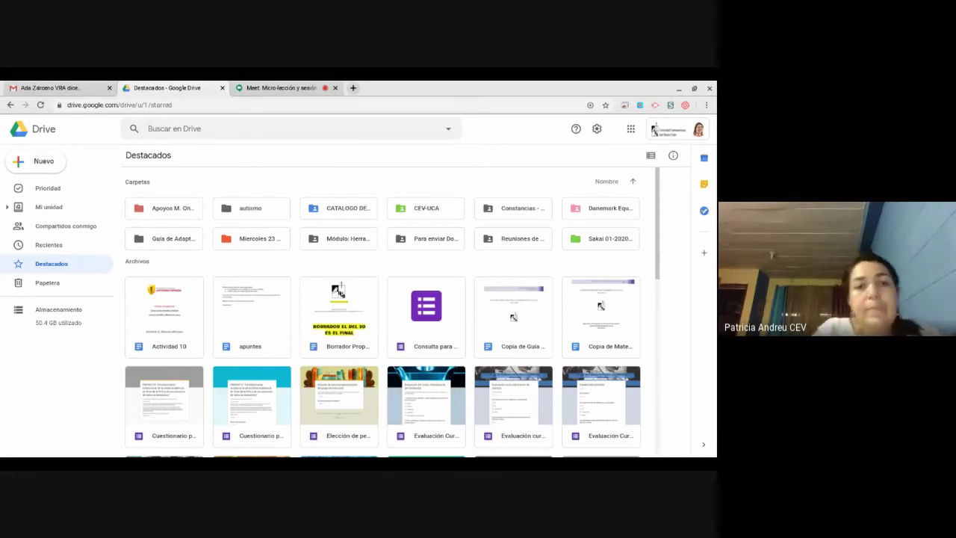
# - Create a new Google Docs document in the Ciclo 01-2020 folder inside the green Sakai 01-2020 folder of Mi unidad
pyautogui.click(89, 206)
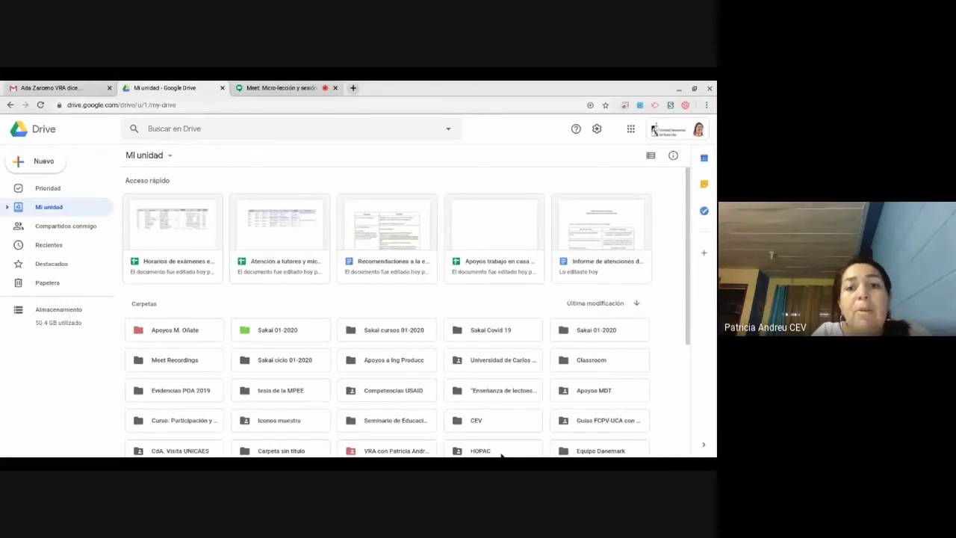
pyautogui.doubleClick(295, 334)
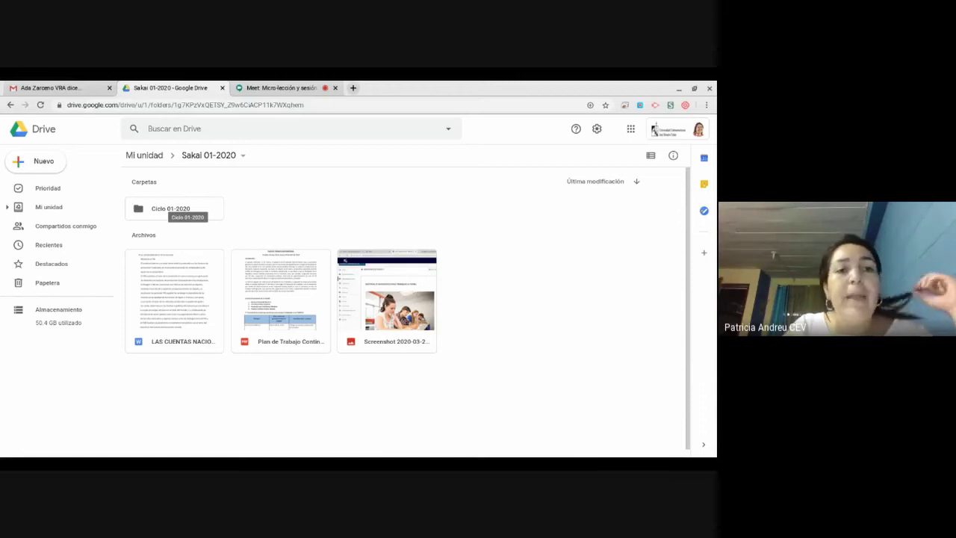
pyautogui.doubleClick(210, 214)
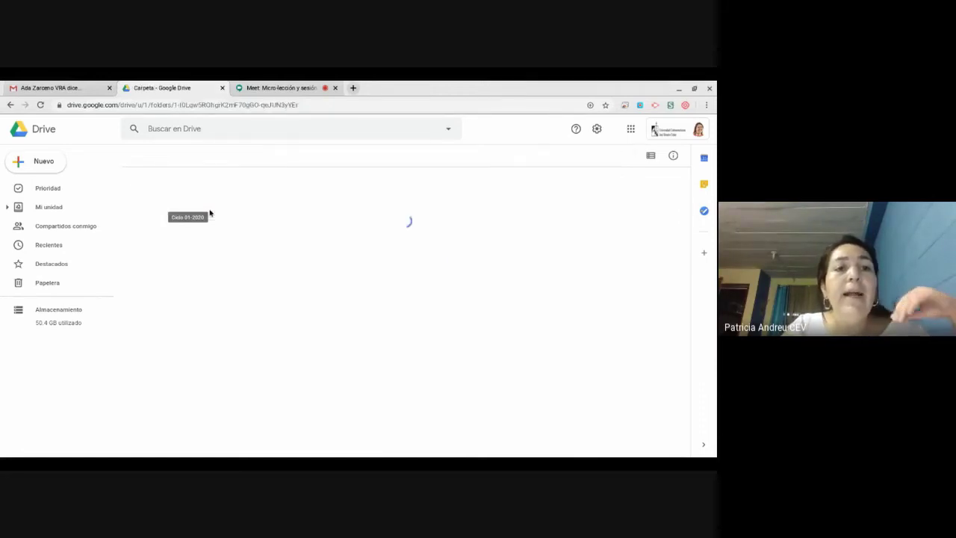
pyautogui.click(51, 167)
pyautogui.click(66, 223)
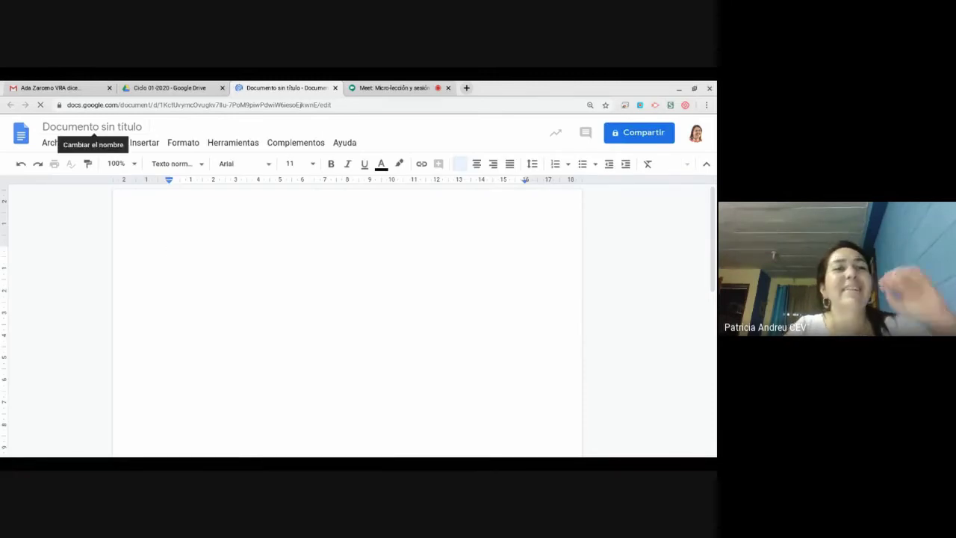
# - Rename the untitled document as "Documento de prueba"
pyautogui.click(117, 127)
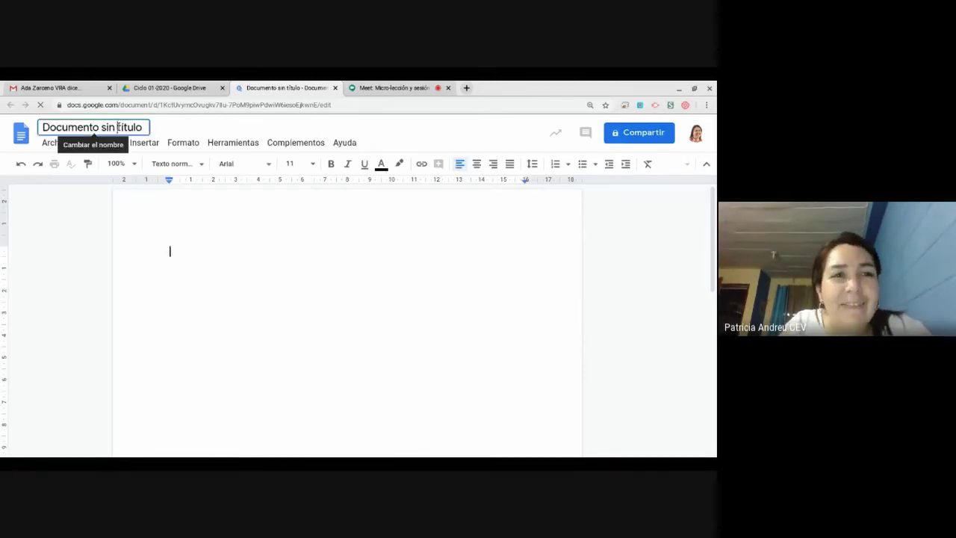
pyautogui.click(117, 127)
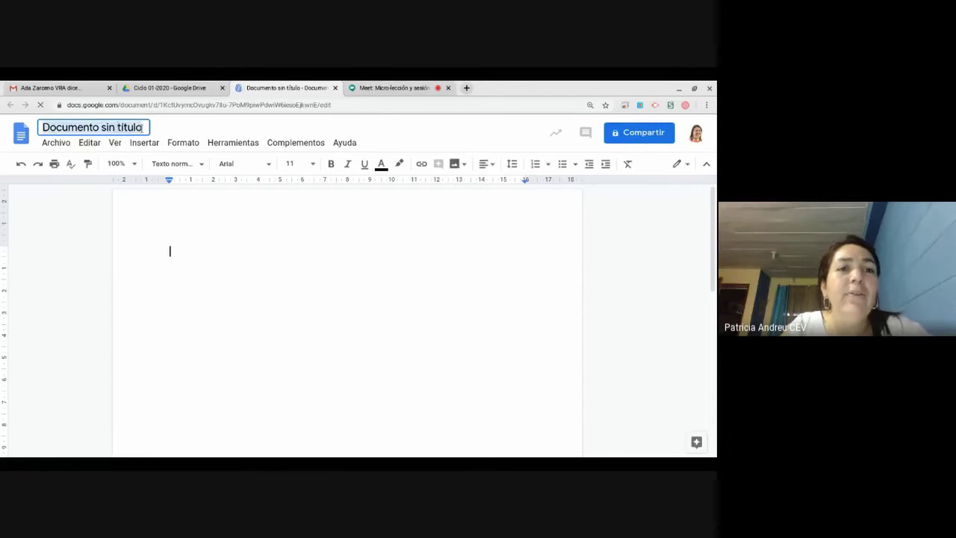
pyautogui.click(142, 127)
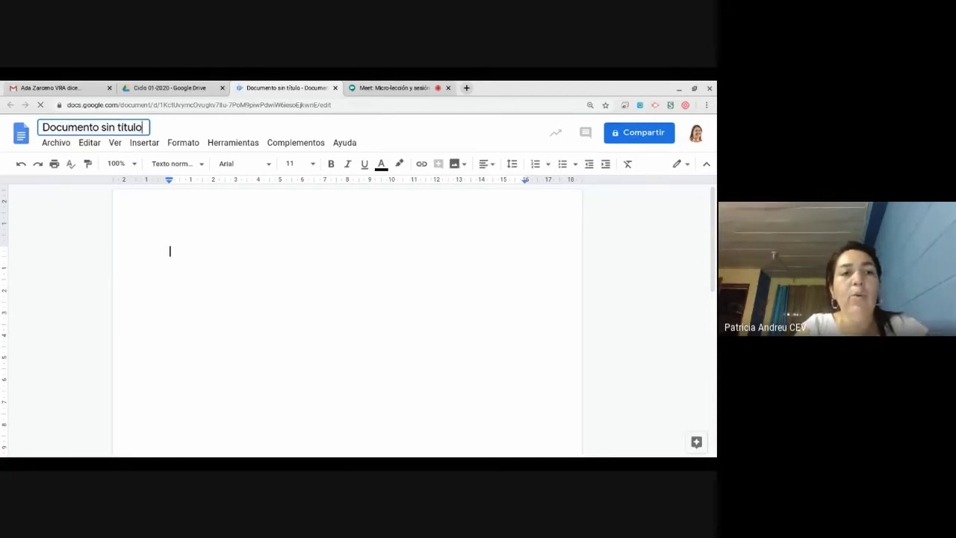
pyautogui.write('Docuemntos')
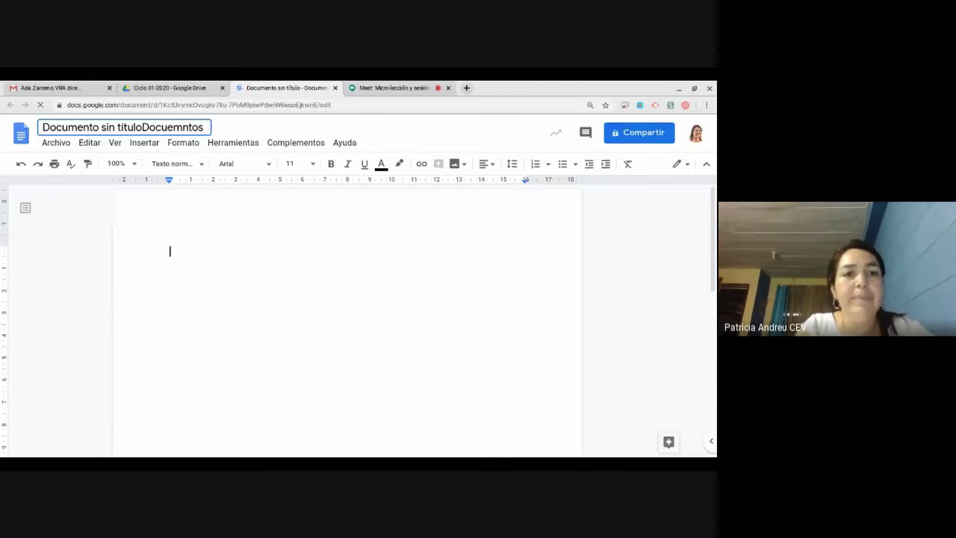
pyautogui.press('BackSpace')
pyautogui.press('BackSpace')
pyautogui.press('BackSpace')
pyautogui.press('BackSpace')
pyautogui.press('BackSpace')
pyautogui.press('BackSpace')
pyautogui.press('BackSpace')
pyautogui.press('BackSpace')
pyautogui.press('BackSpace')
pyautogui.press('BackSpace')
pyautogui.press('BackSpace')
pyautogui.press('BackSpace')
pyautogui.press('BackSpace')
pyautogui.press('BackSpace')
pyautogui.press('BackSpace')
pyautogui.press('BackSpace')
pyautogui.press('BackSpace')
pyautogui.press('BackSpace')
pyautogui.press('BackSpace')
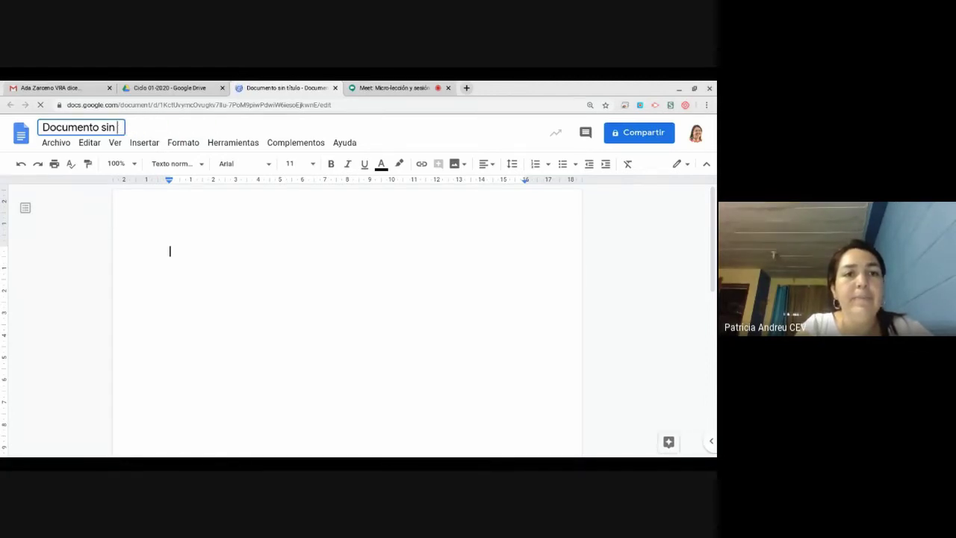
pyautogui.press('BackSpace')
pyautogui.press('BackSpace')
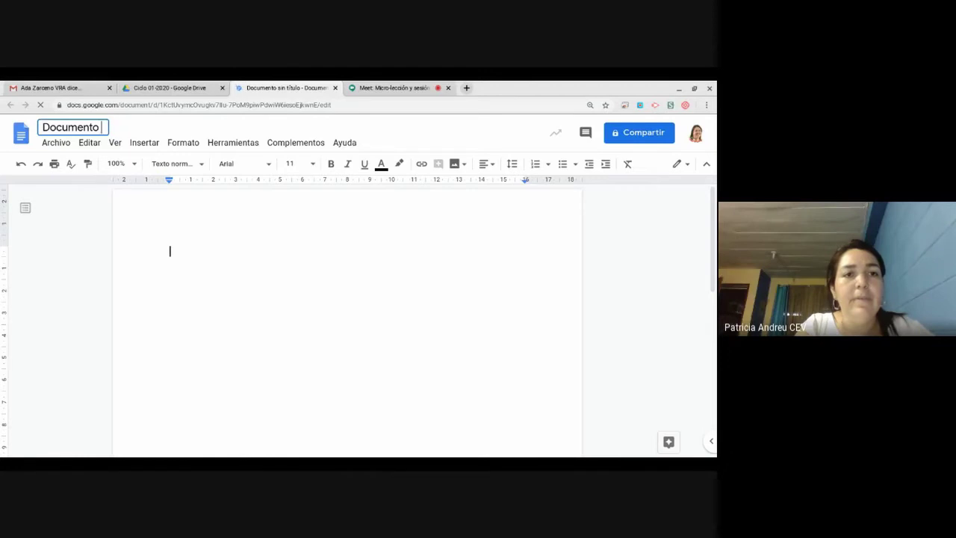
pyautogui.write('de prueba')
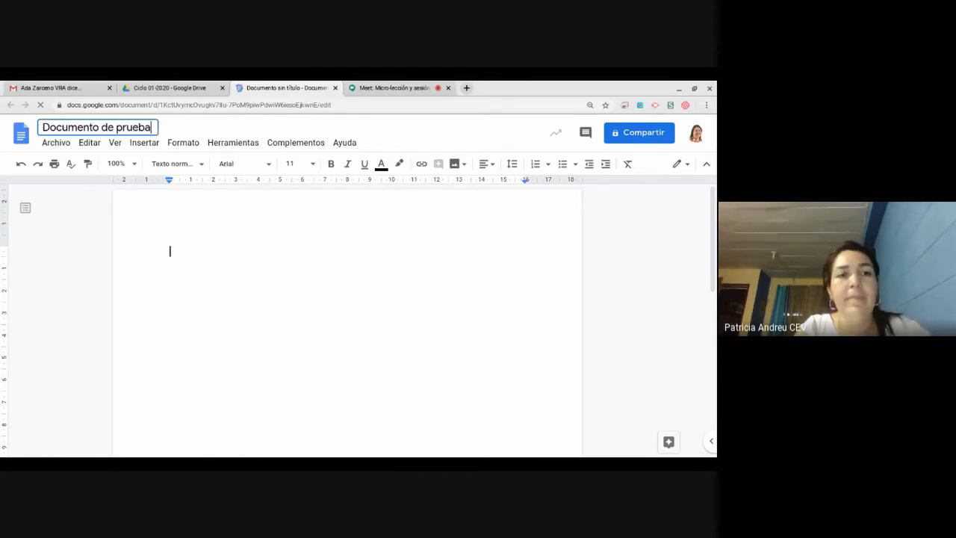
pyautogui.click(189, 300)
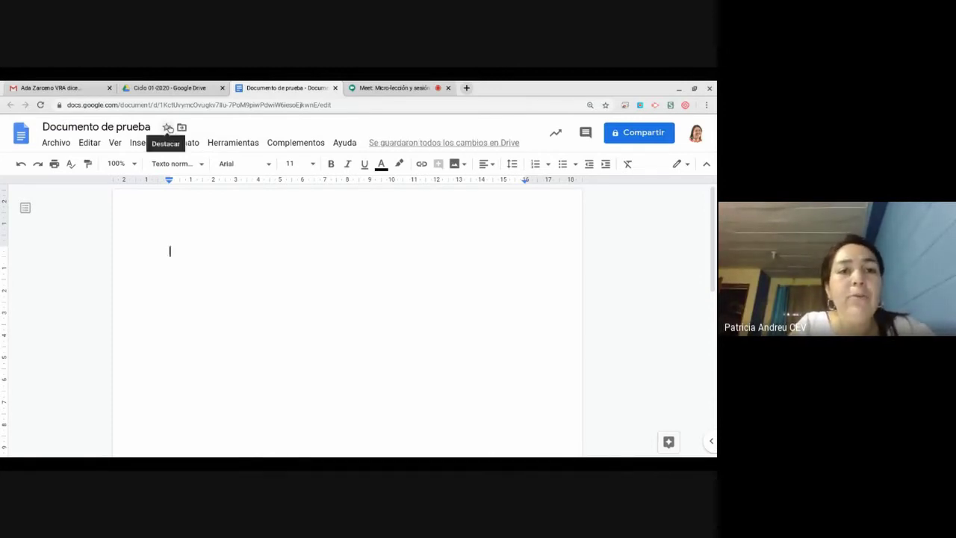
# - Start sharing the document with other users, adding one colleague each from SOC, CGE MAFI and DCF as recipients
pyautogui.click(644, 139)
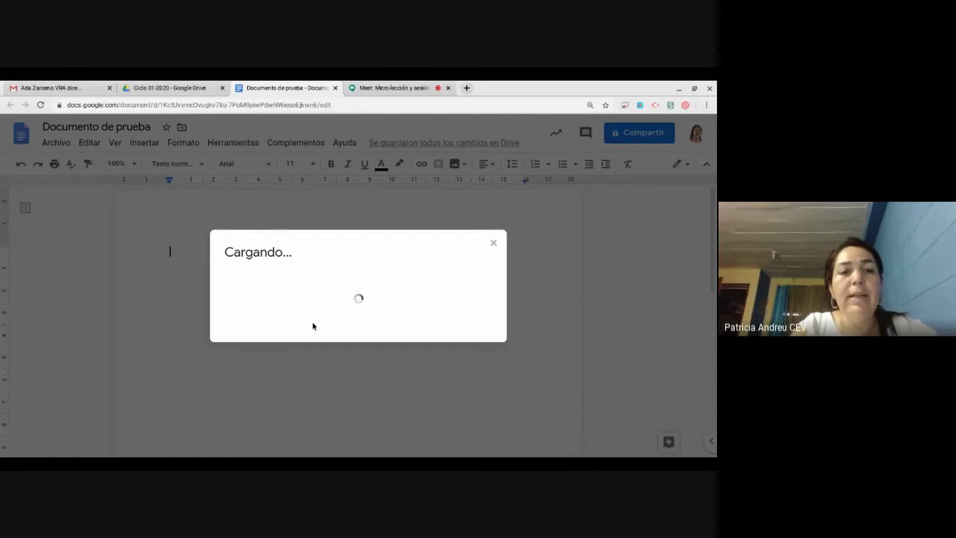
pyautogui.write('nidia')
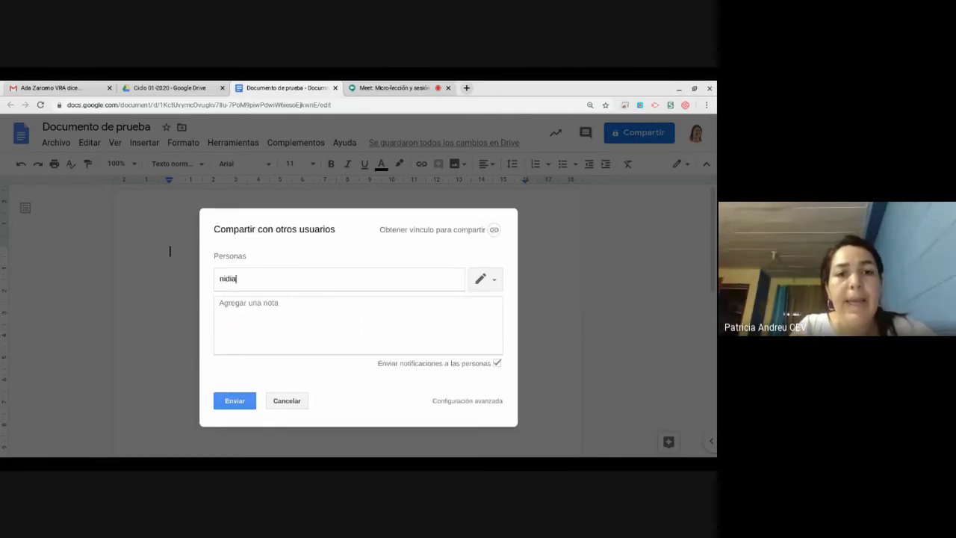
pyautogui.press('Return')
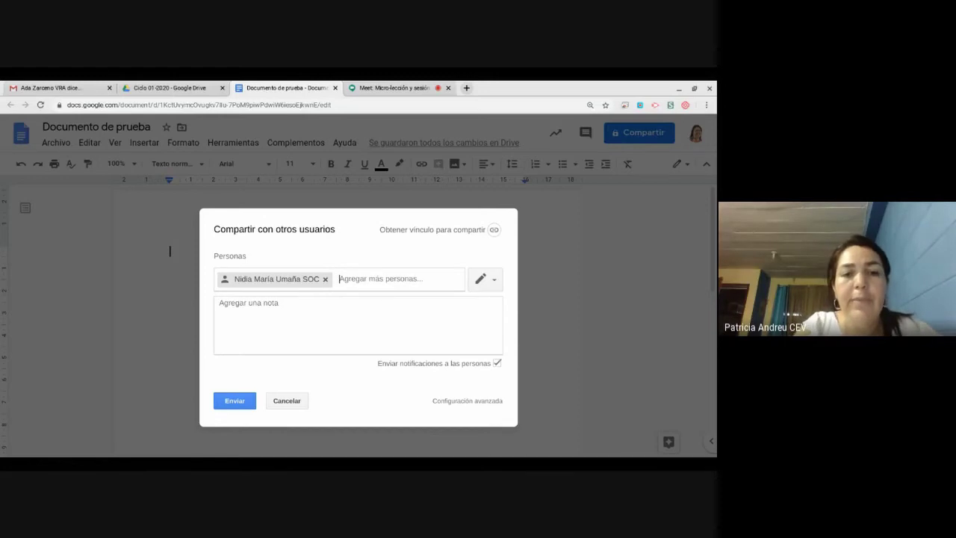
pyautogui.write('rutilio')
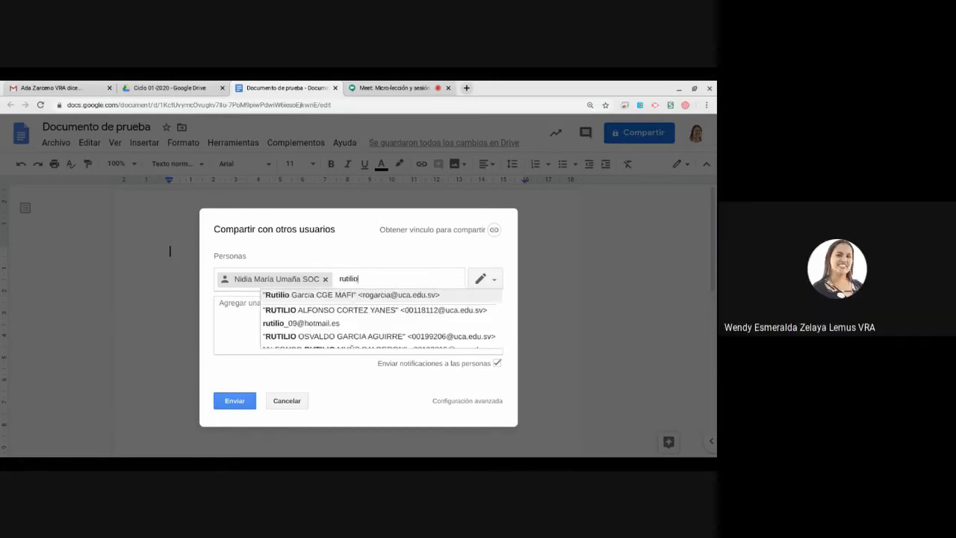
pyautogui.press('Return')
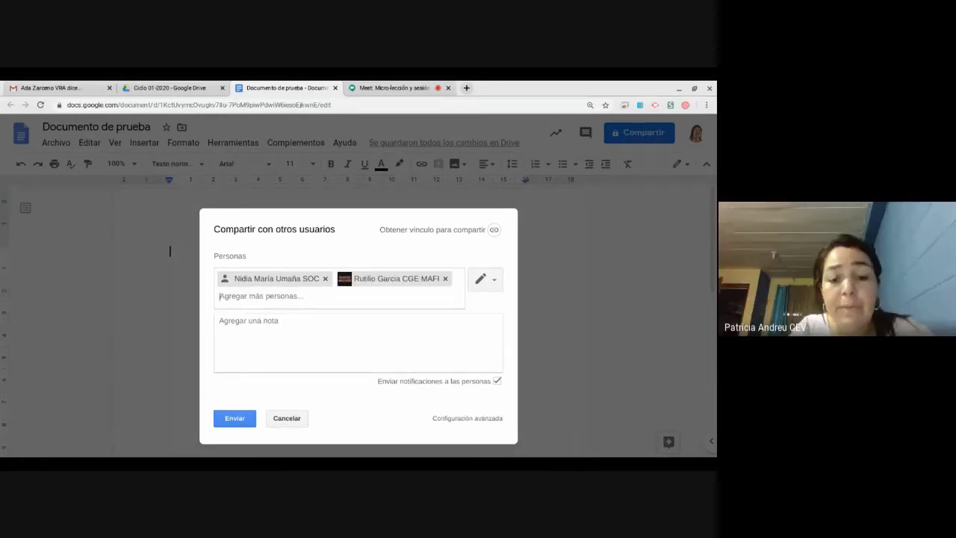
pyautogui.write('ana del')
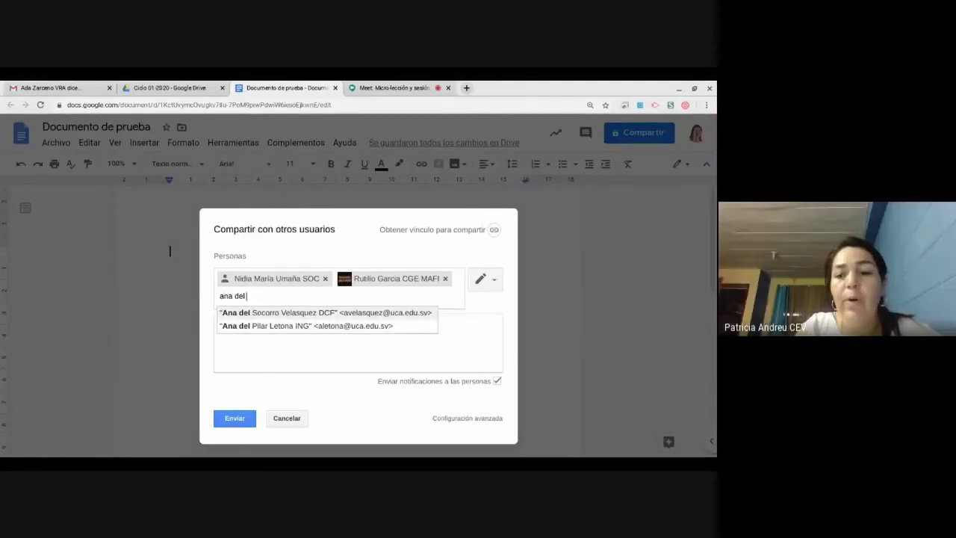
pyautogui.press('Return')
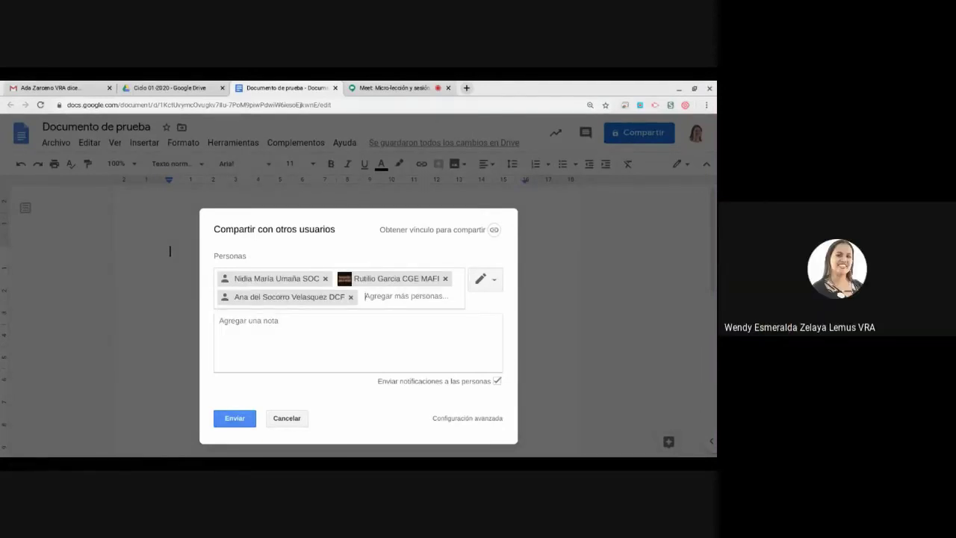
# - Add a colleague from ECO and one further person by name to the sharing recipients
pyautogui.write('cil')
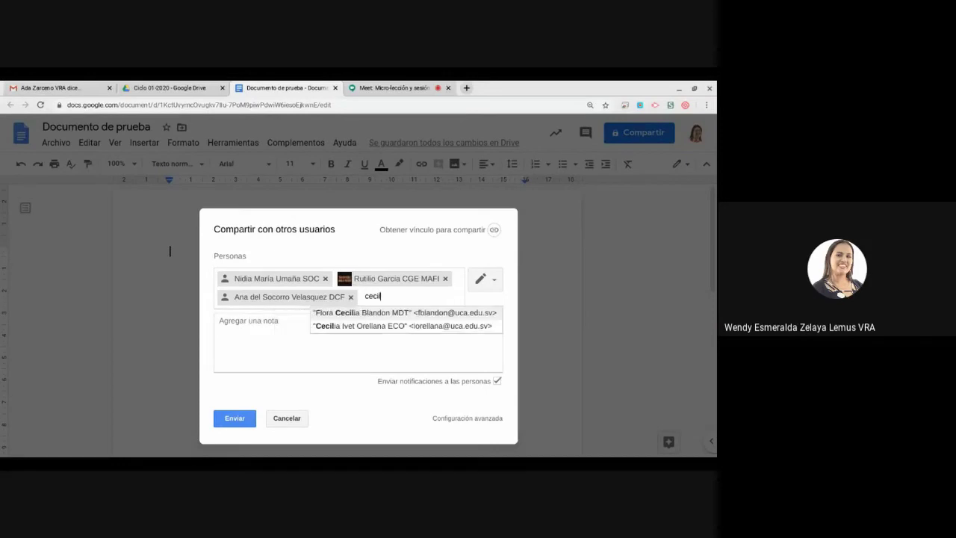
pyautogui.press('Down')
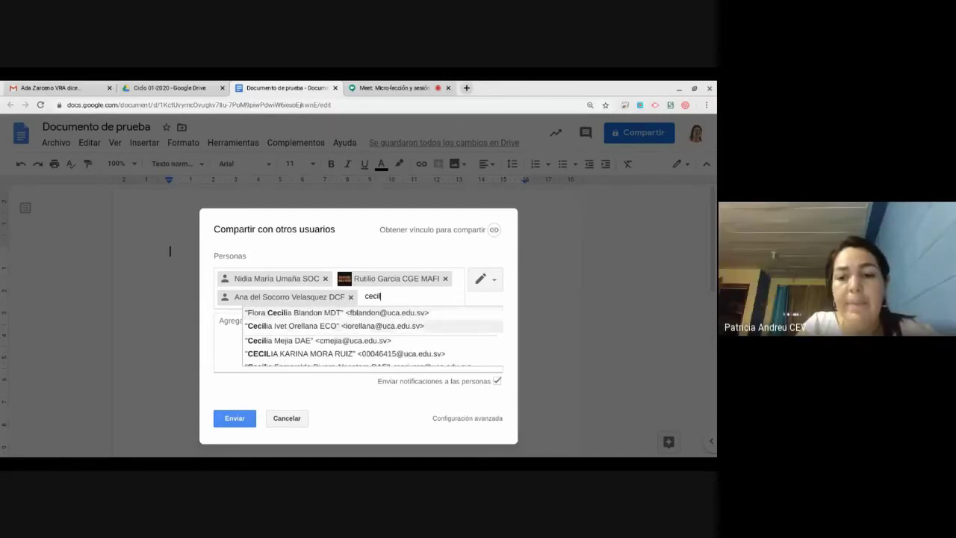
pyautogui.press('Return')
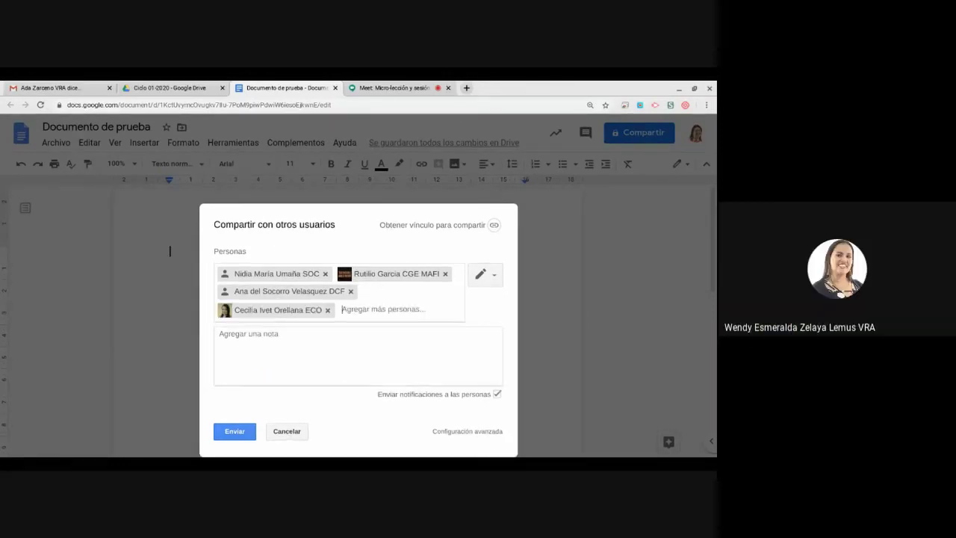
pyautogui.write('jorge arist')
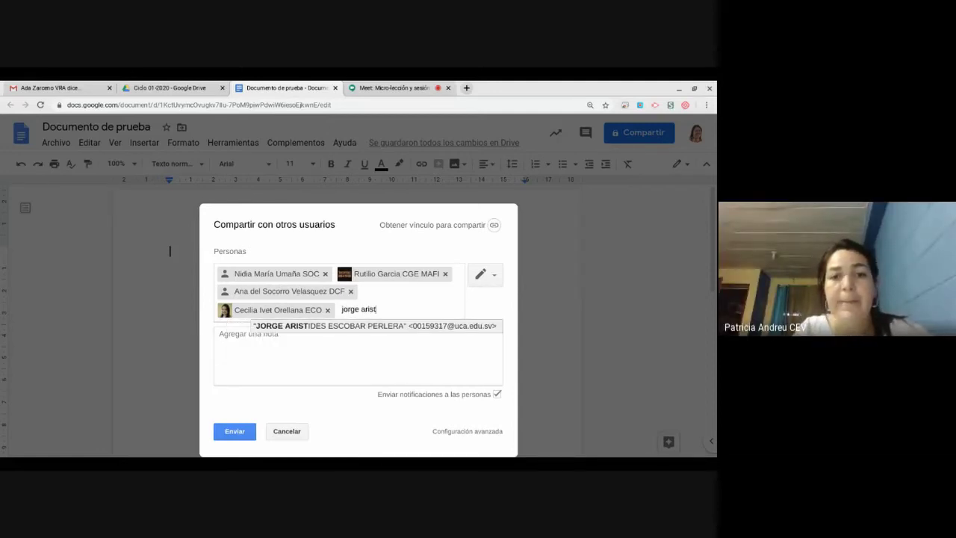
pyautogui.press('Return')
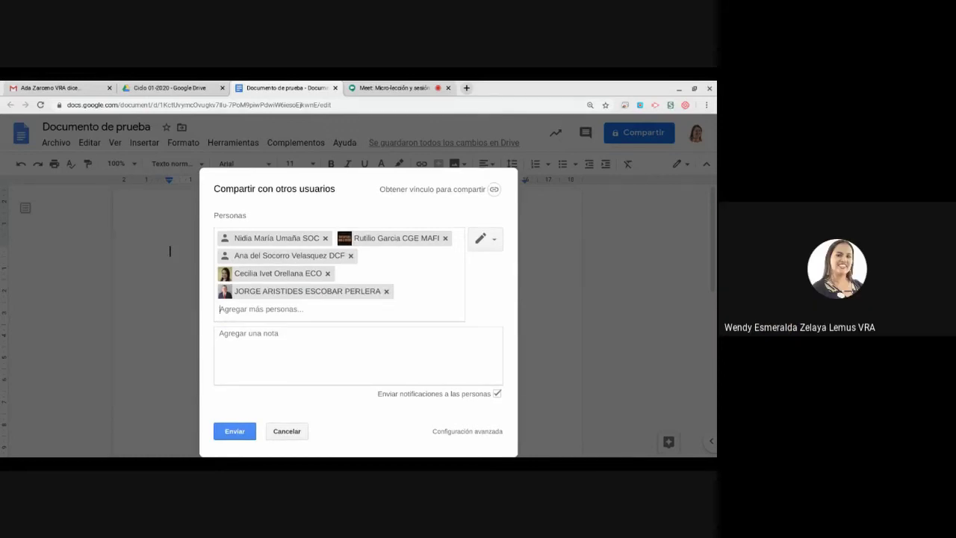
# - Add Maestría Ciencia Política and a colleague from PSICOL to the sharing recipients
pyautogui.write('maestr')
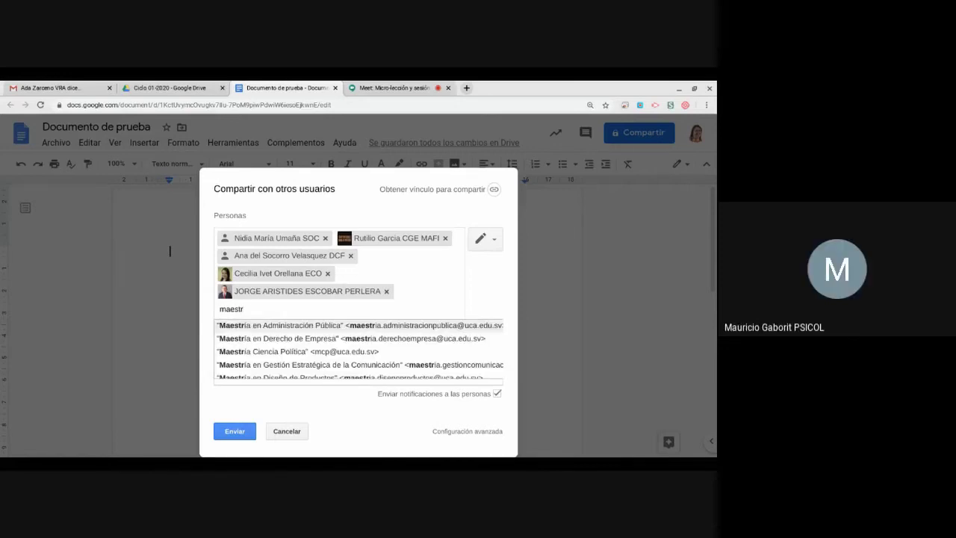
pyautogui.write('ia')
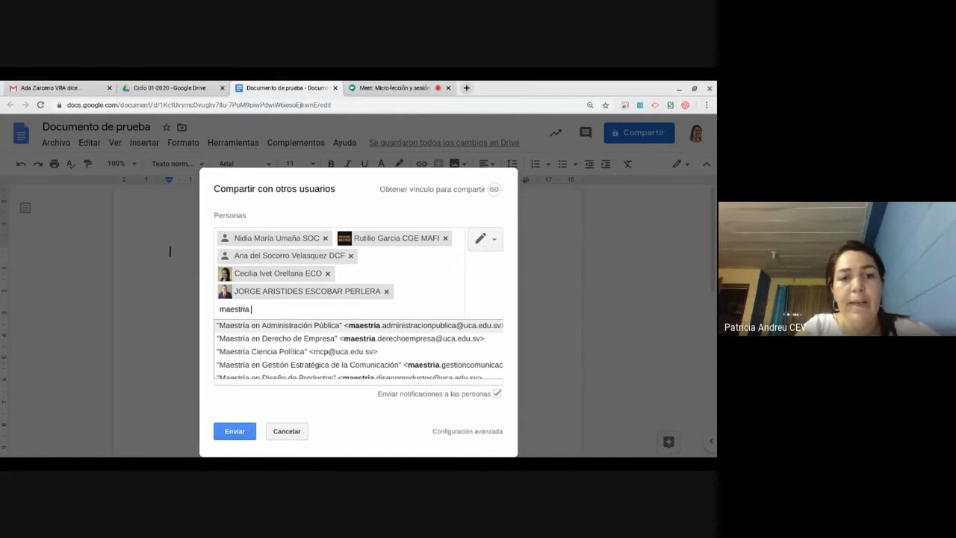
pyautogui.click(324, 348)
pyautogui.write('ma')
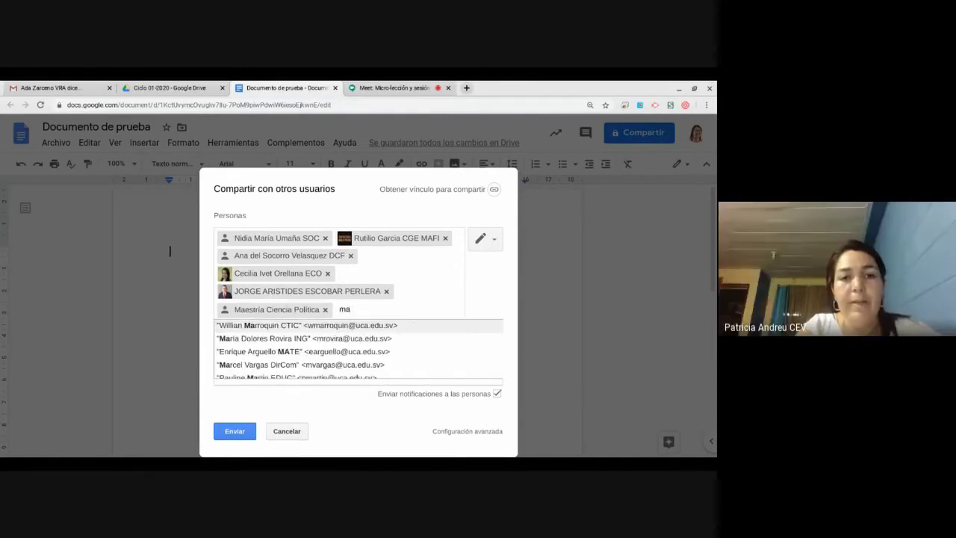
pyautogui.write('uri')
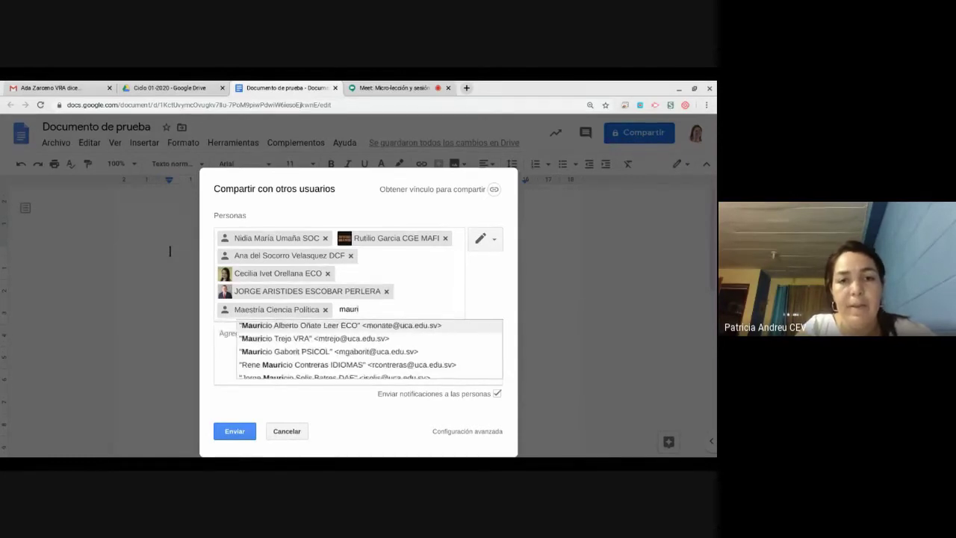
pyautogui.press('Down')
pyautogui.press('Down')
pyautogui.press('Return')
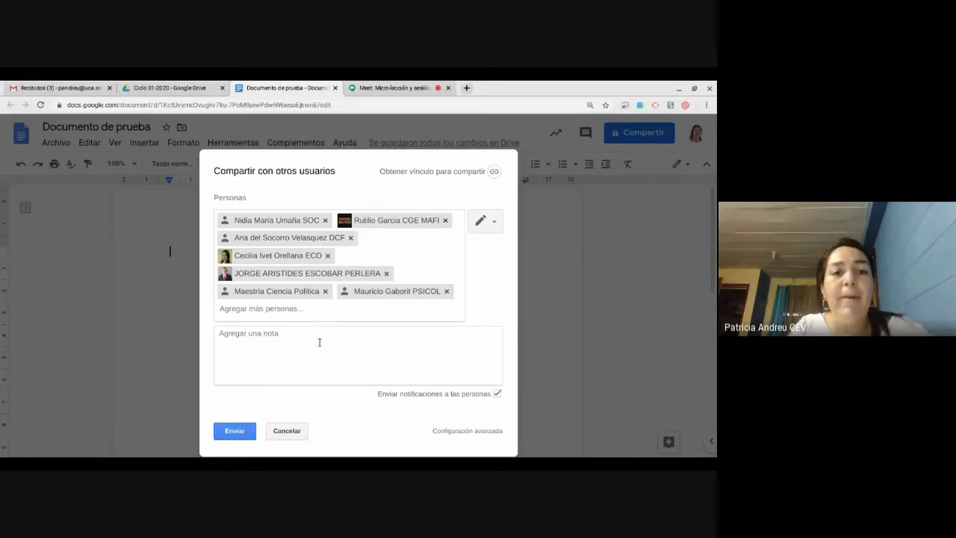
# - Add two colleagues from VRA to the sharing recipients
pyautogui.write('wen')
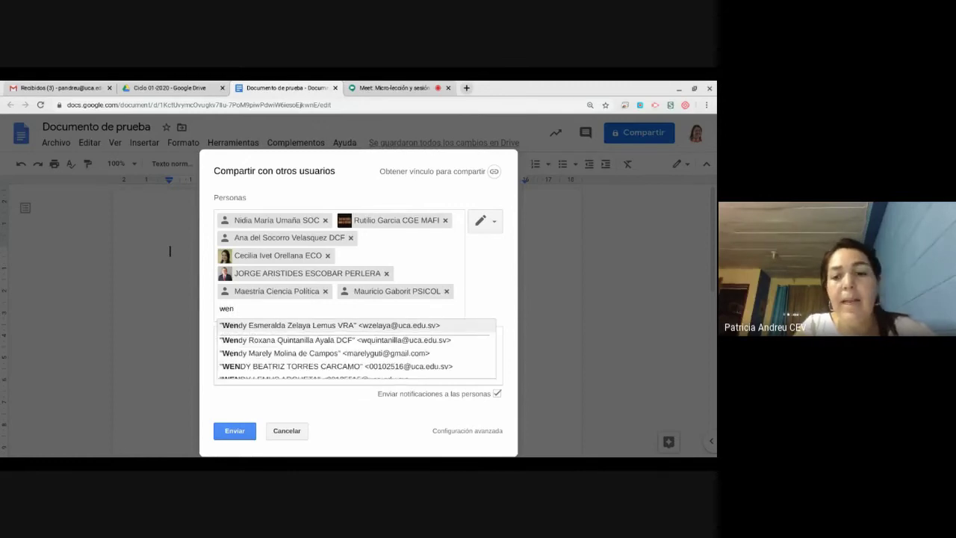
pyautogui.press('Return')
pyautogui.write('ad')
pyautogui.press('Return')
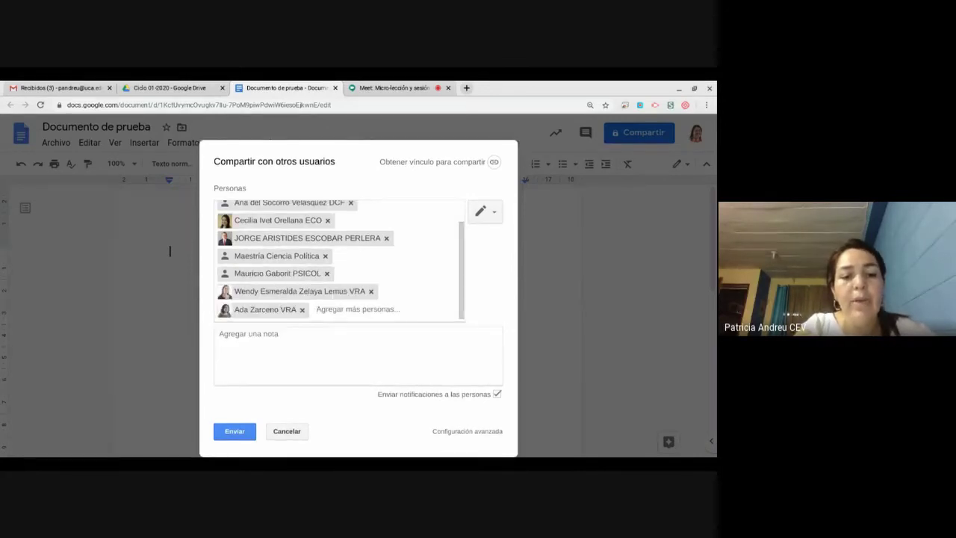
# - Find the contacts starting with "centro." and add Centro de Educación Virtual to the sharing recipients
pyautogui.write('centro.')
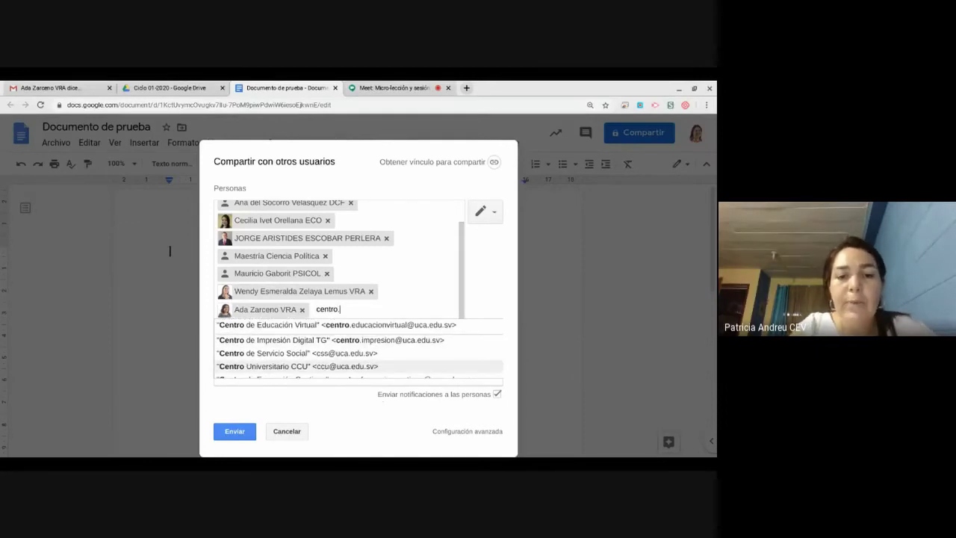
pyautogui.scroll(-1, 416, 333)
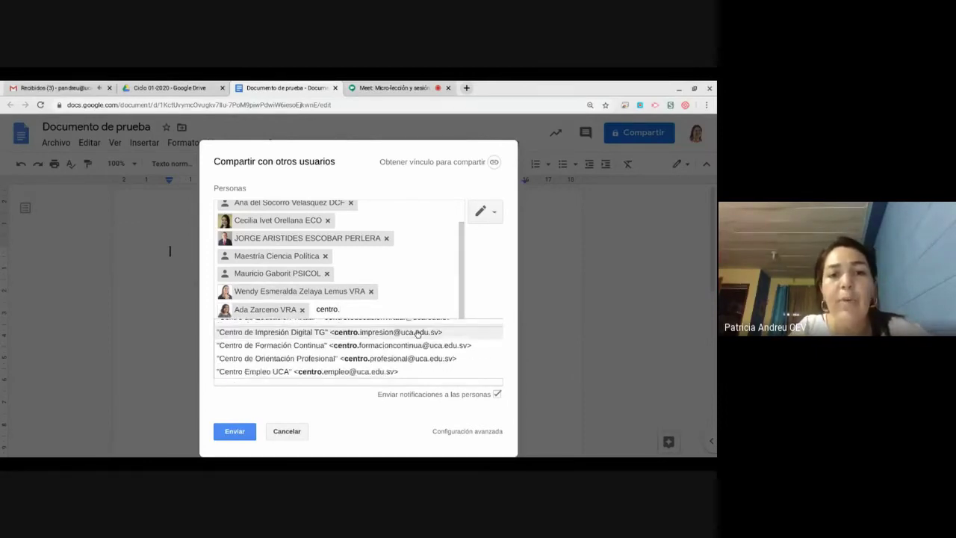
pyautogui.scroll(1, 396, 325)
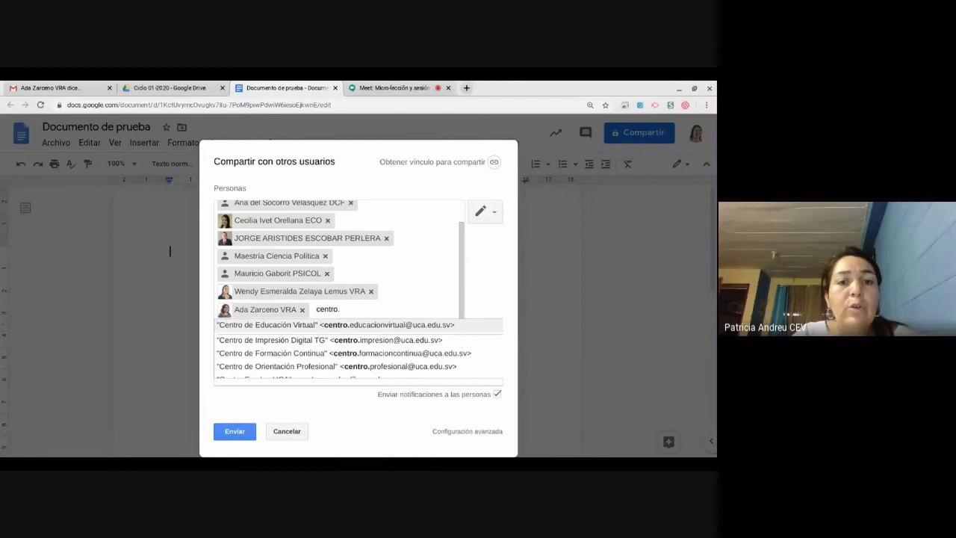
pyautogui.click(379, 326)
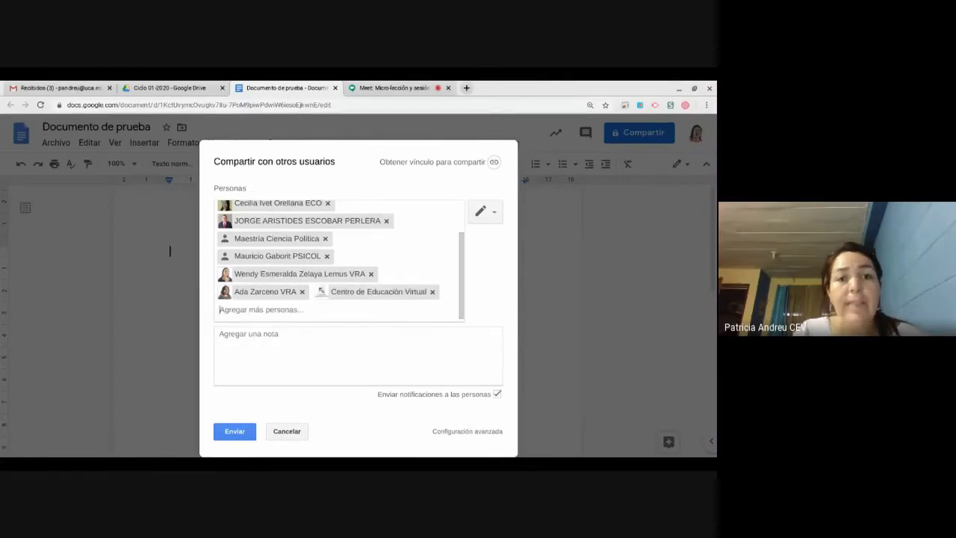
# - Review the recipients and their permission choices, selecting "Puede editar" as their access level
pyautogui.scroll(3, 336, 260)
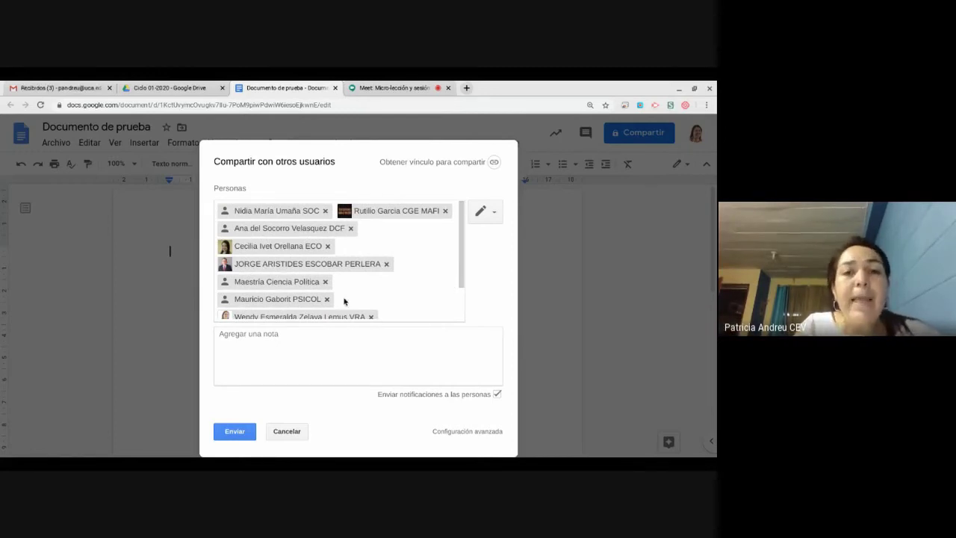
pyautogui.click(332, 356)
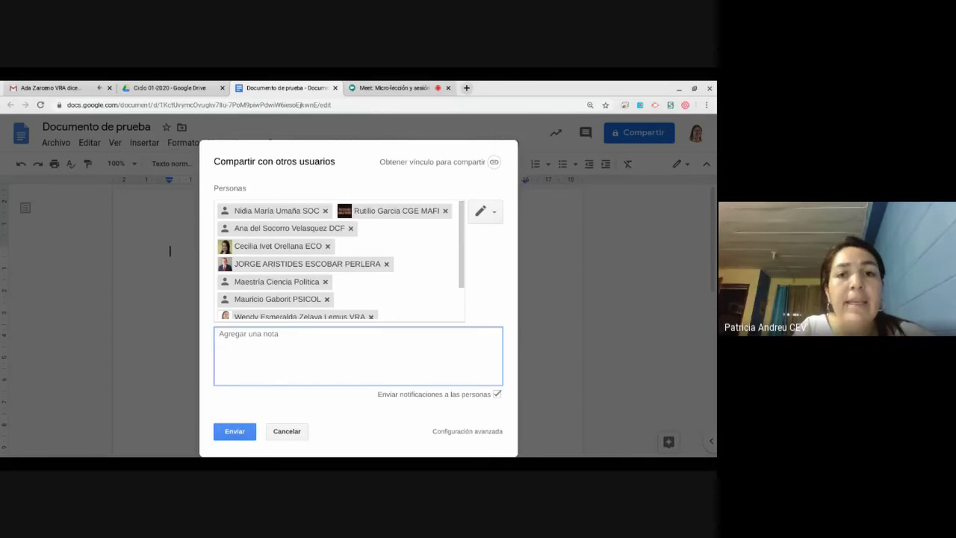
pyautogui.click(494, 215)
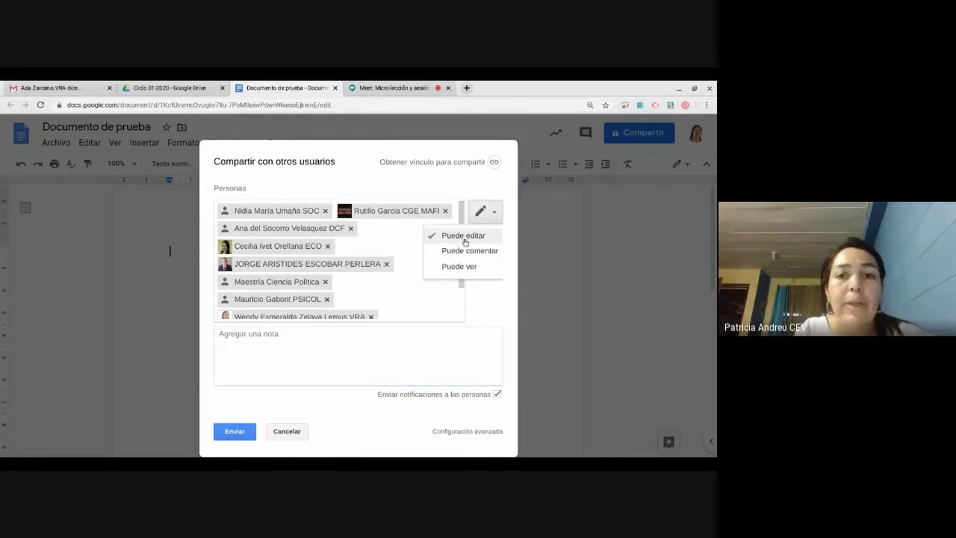
pyautogui.click(492, 312)
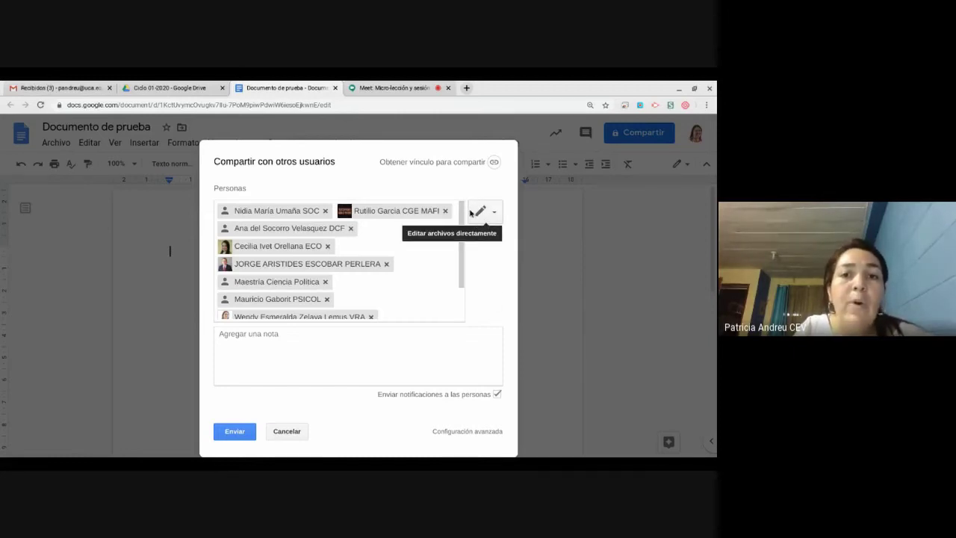
pyautogui.click(490, 219)
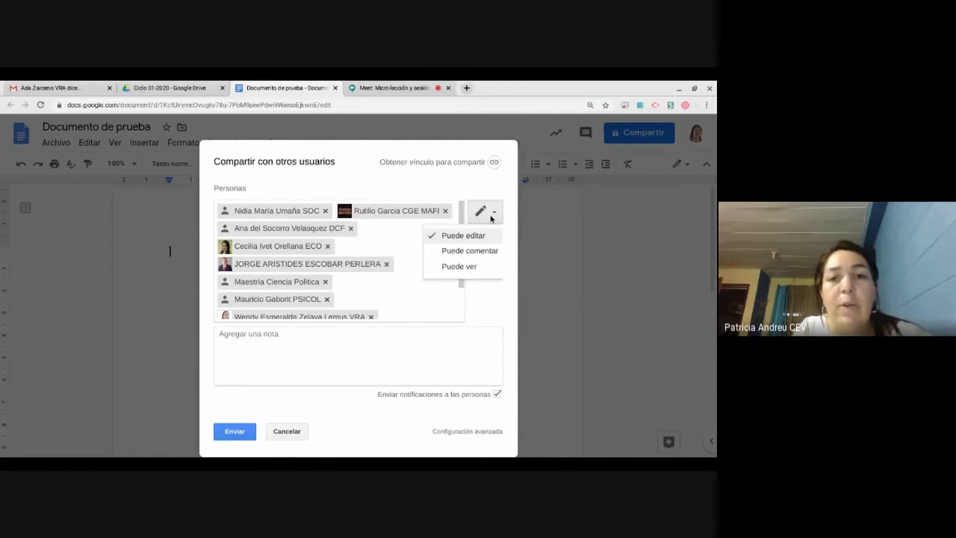
pyautogui.click(490, 238)
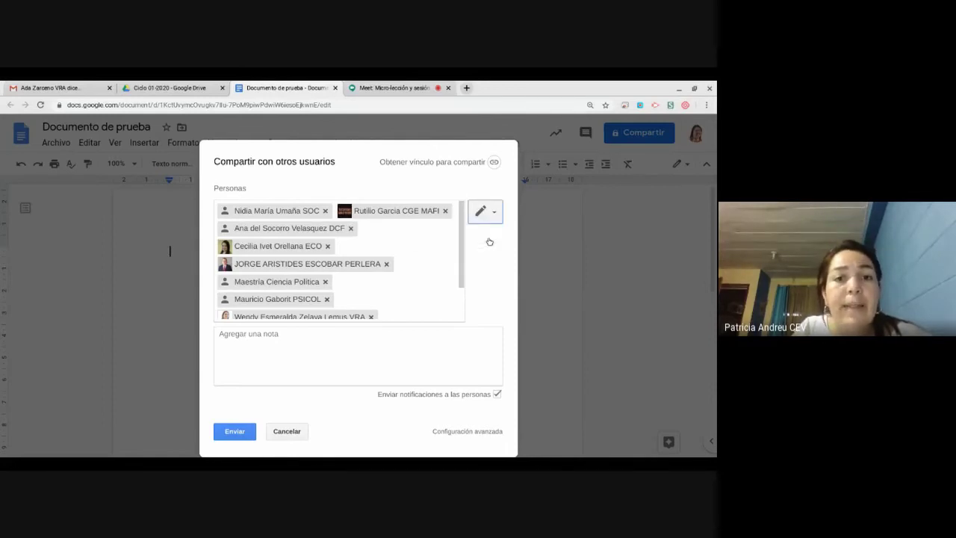
# - Write the invitation note "Colegas," followed on a new line by "Por este medio que comparto este documento de prueba,"
pyautogui.click(351, 363)
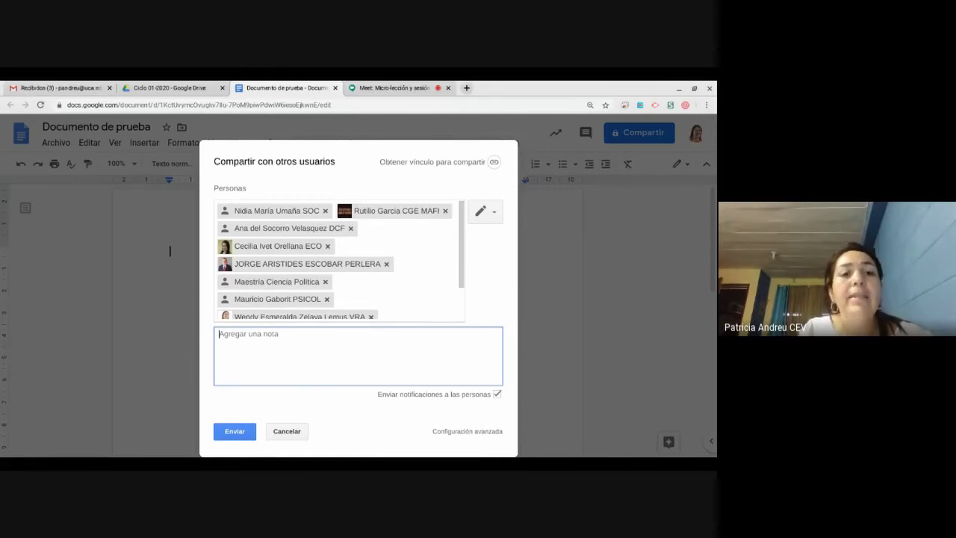
pyautogui.write('Colegas ')
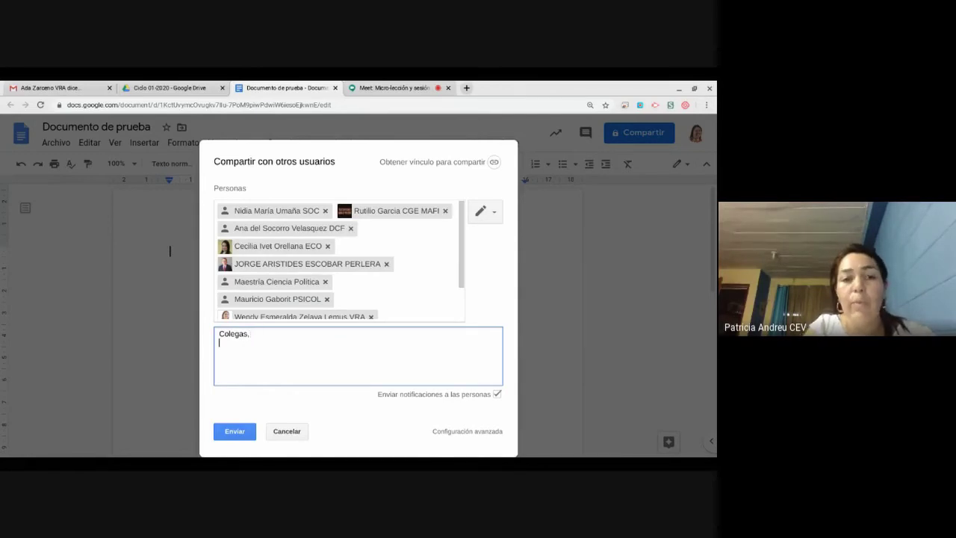
pyautogui.write('Por estos')
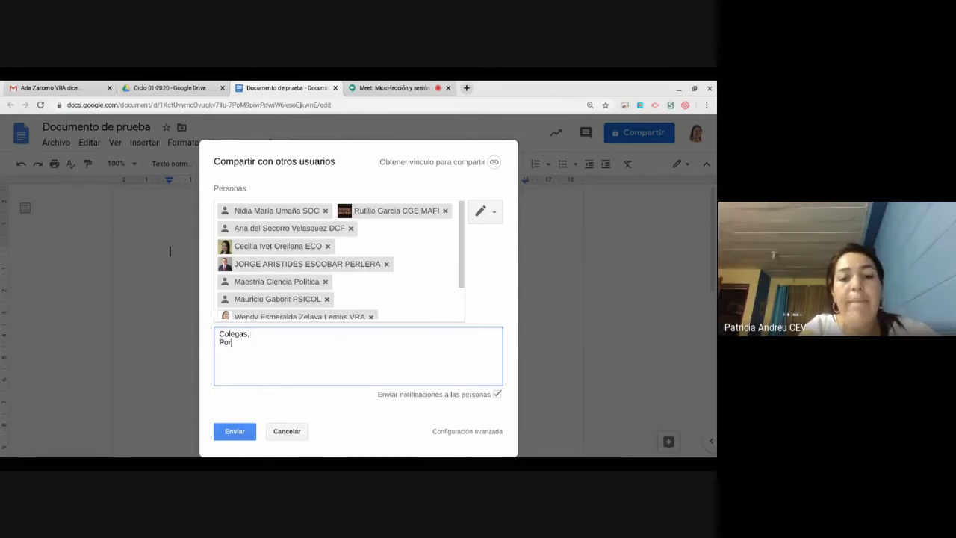
pyautogui.press('BackSpace')
pyautogui.press('BackSpace')
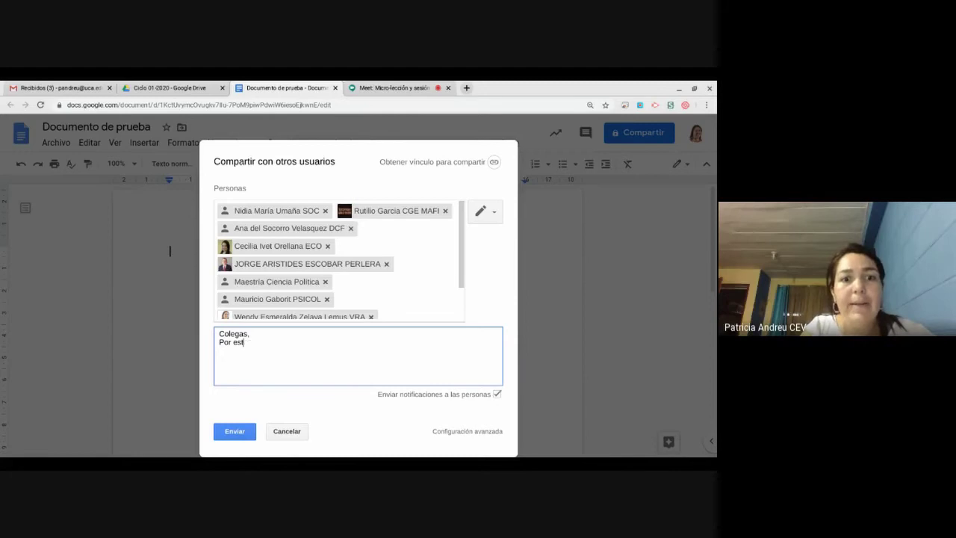
pyautogui.write('e medio que com')
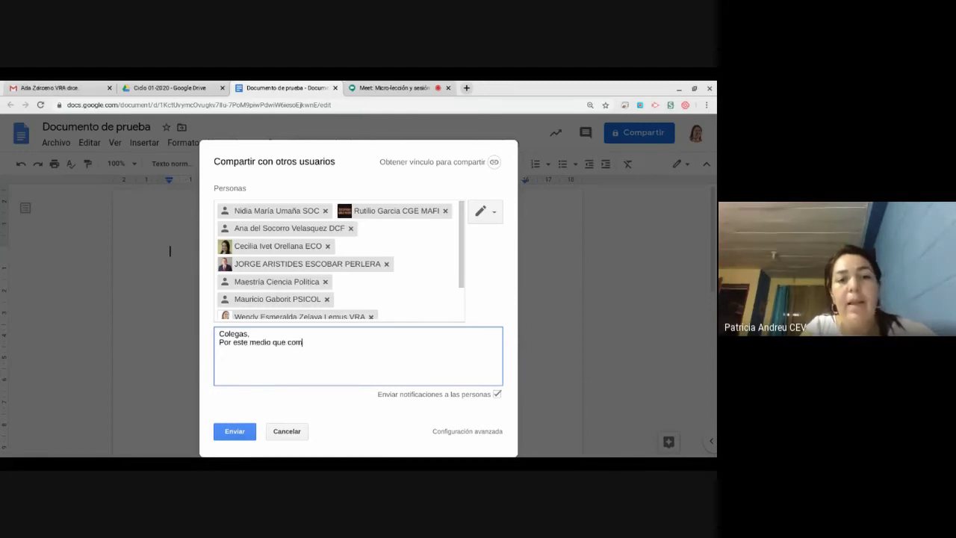
pyautogui.write('parto este do')
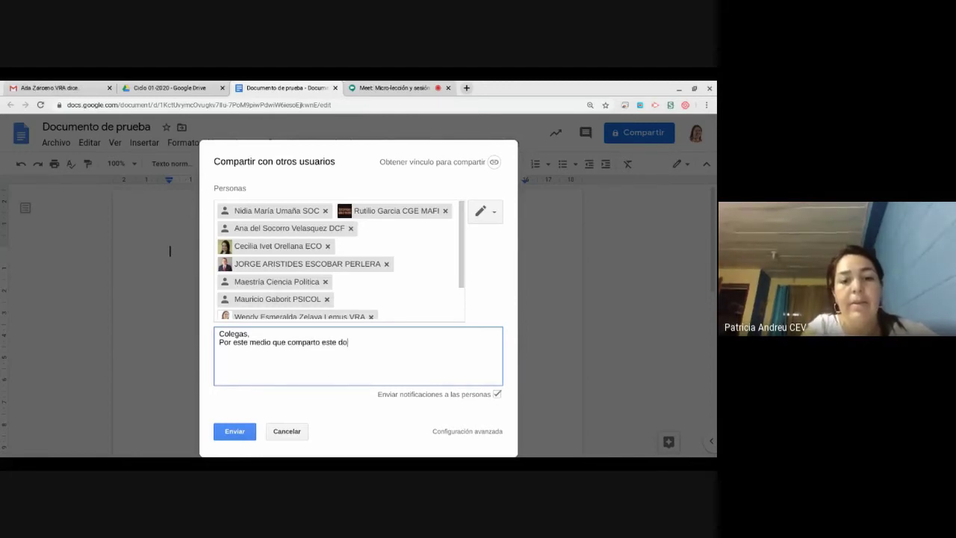
pyautogui.write('cumento de prueba,')
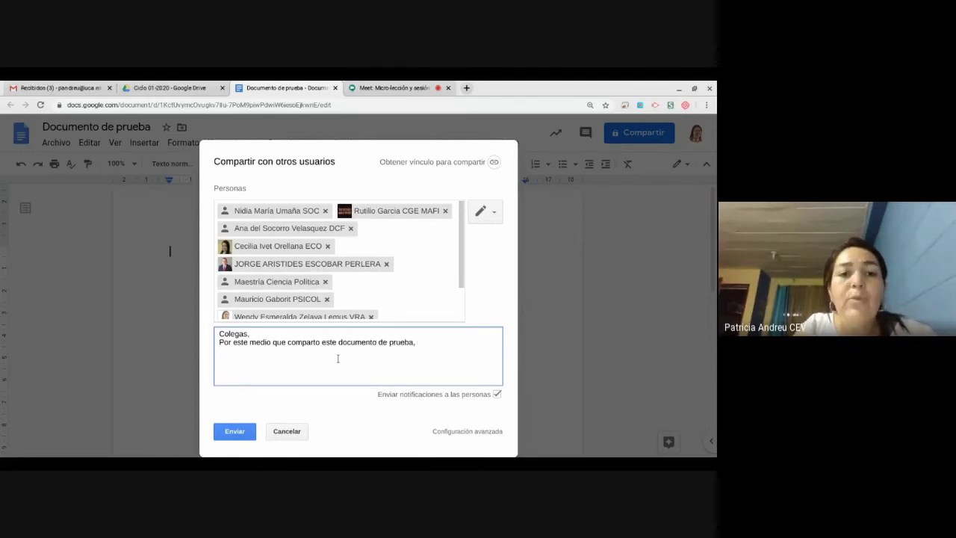
# - Finish the note with a blank line after the greeting and the closing "Saludos", and send the invitation to all recipients
pyautogui.click(318, 335)
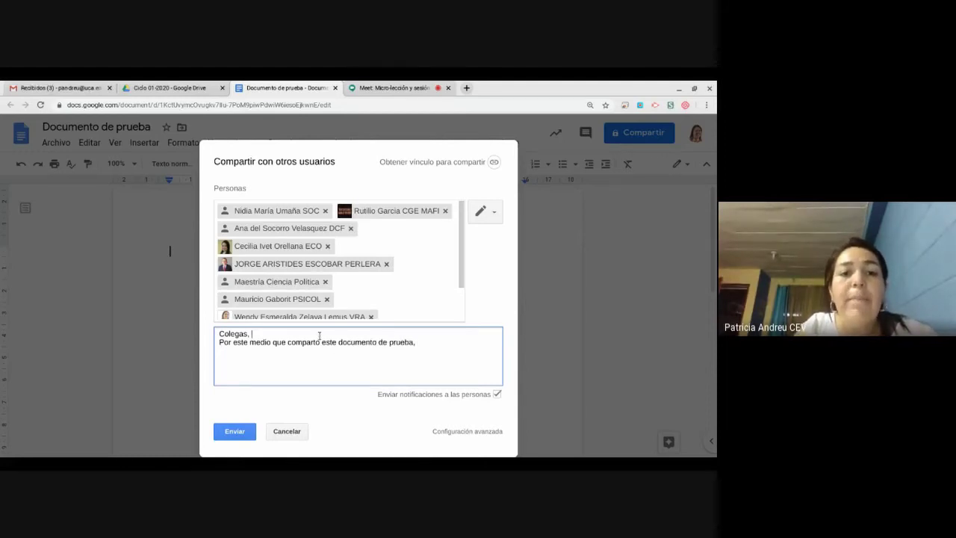
pyautogui.press('Return')
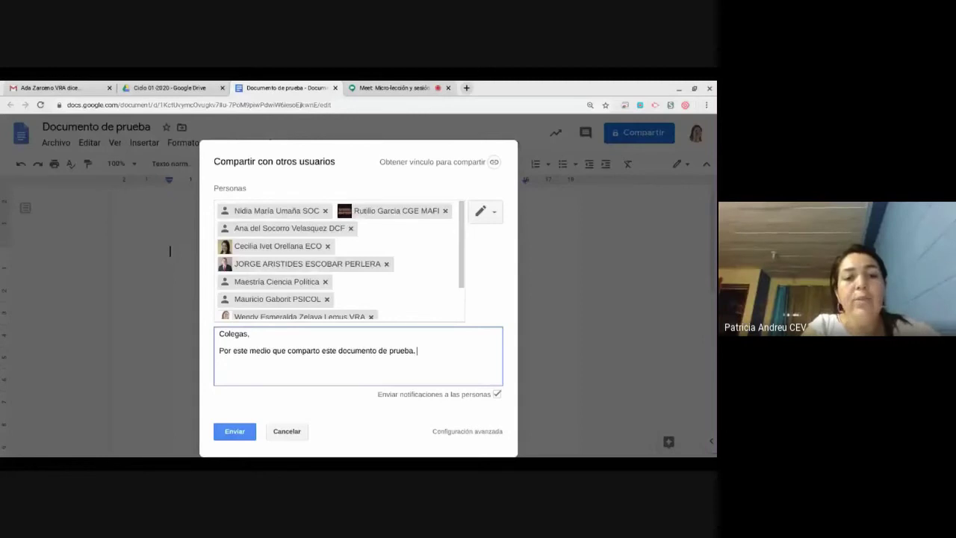
pyautogui.press('Return')
pyautogui.press('Return')
pyautogui.write('Saludos')
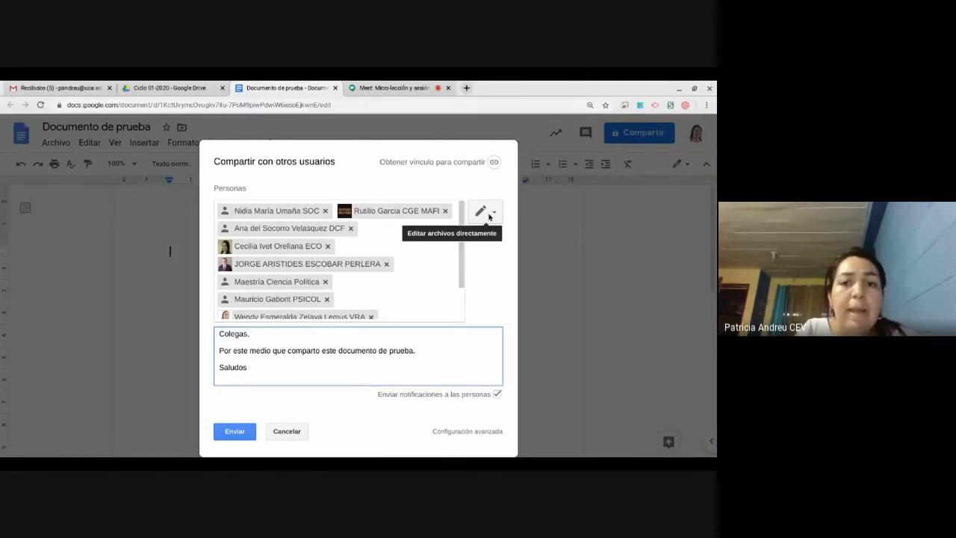
pyautogui.click(225, 430)
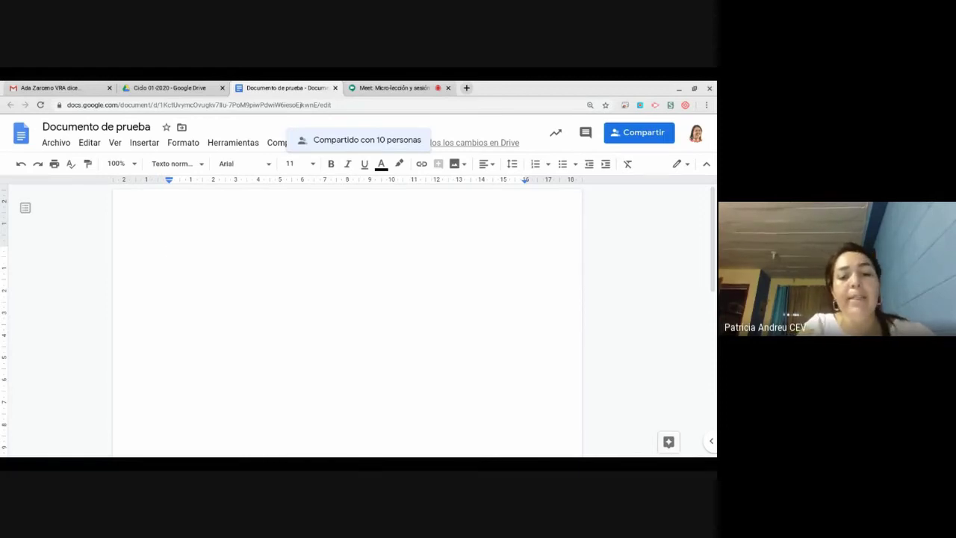
# - Enter the text "Documento compartido" on the first line of the document
pyautogui.write('Docuem')
pyautogui.press('BackSpace')
pyautogui.press('BackSpace')
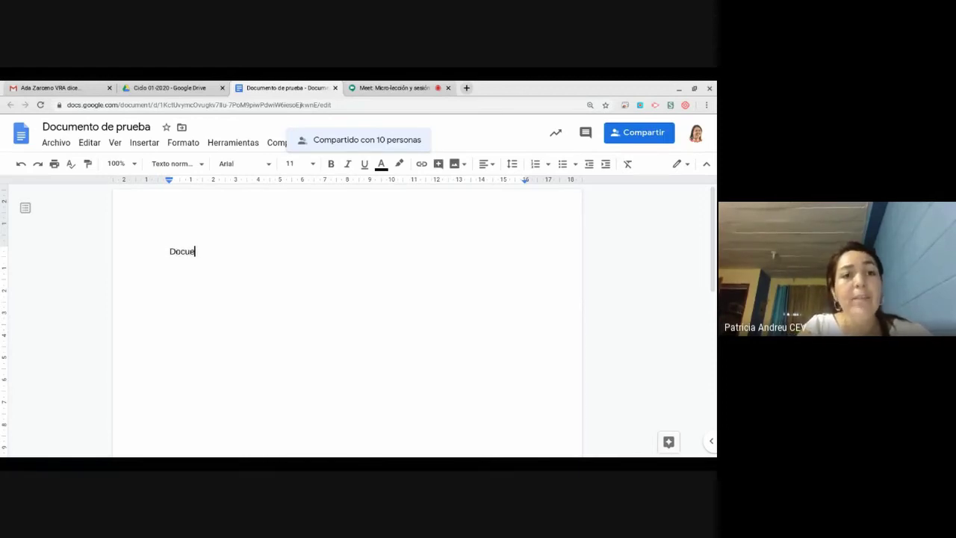
pyautogui.write('mento ')
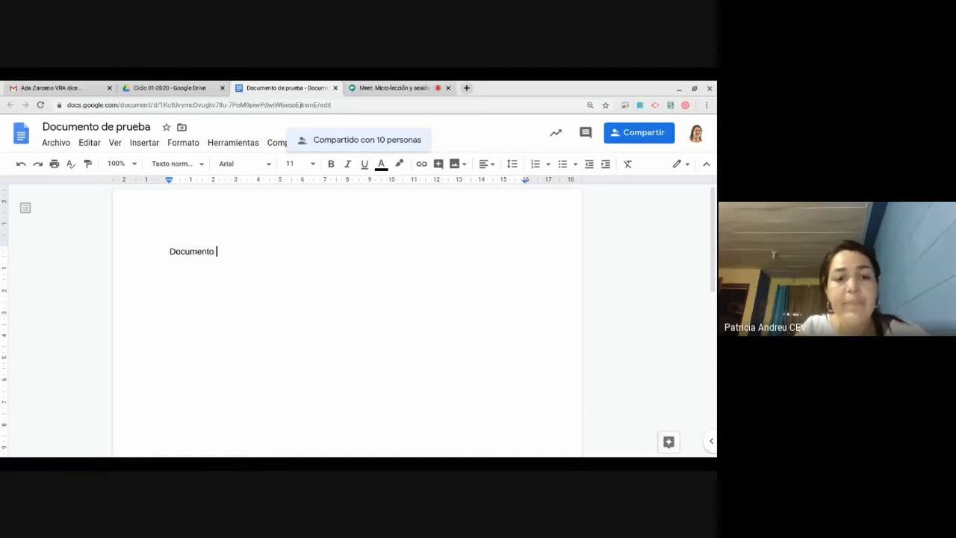
pyautogui.write('coma')
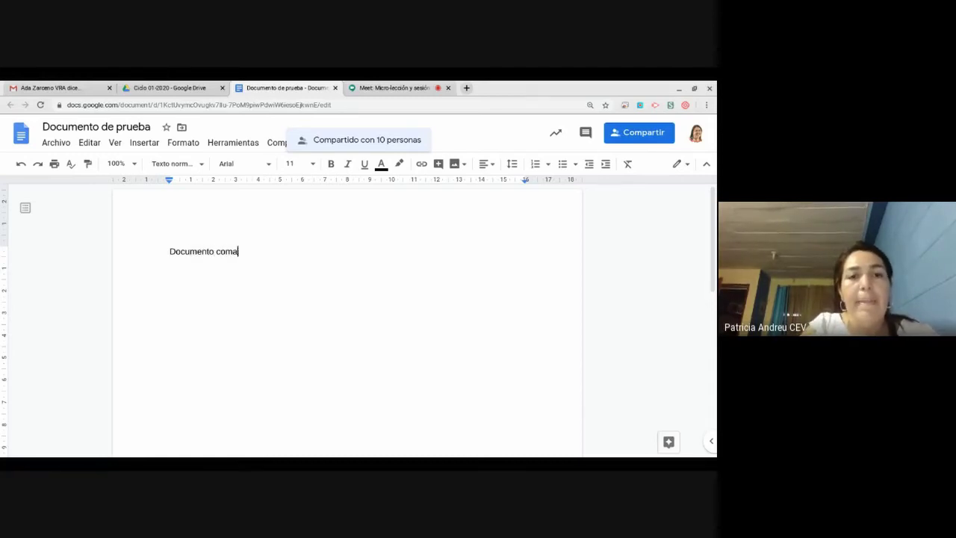
pyautogui.press('BackSpace')
pyautogui.write('partido')
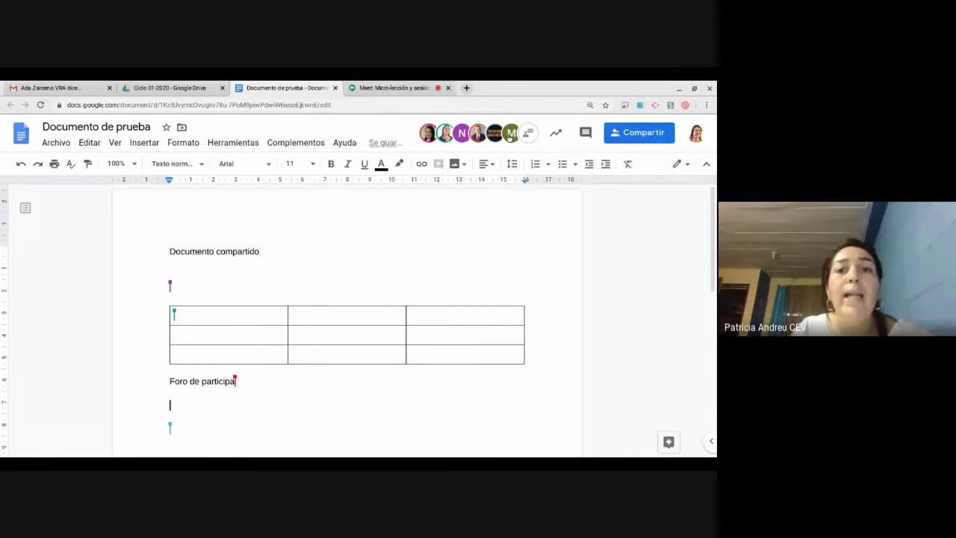
# - Check a collaborator's contact details and who the document is shared with, and close the sharing dialog
pyautogui.moveTo(510, 137)
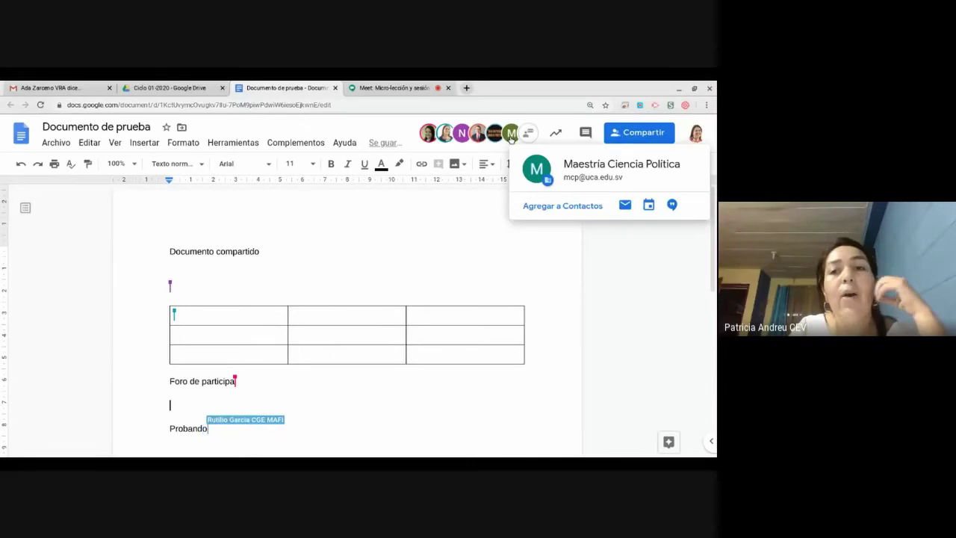
pyautogui.click(633, 136)
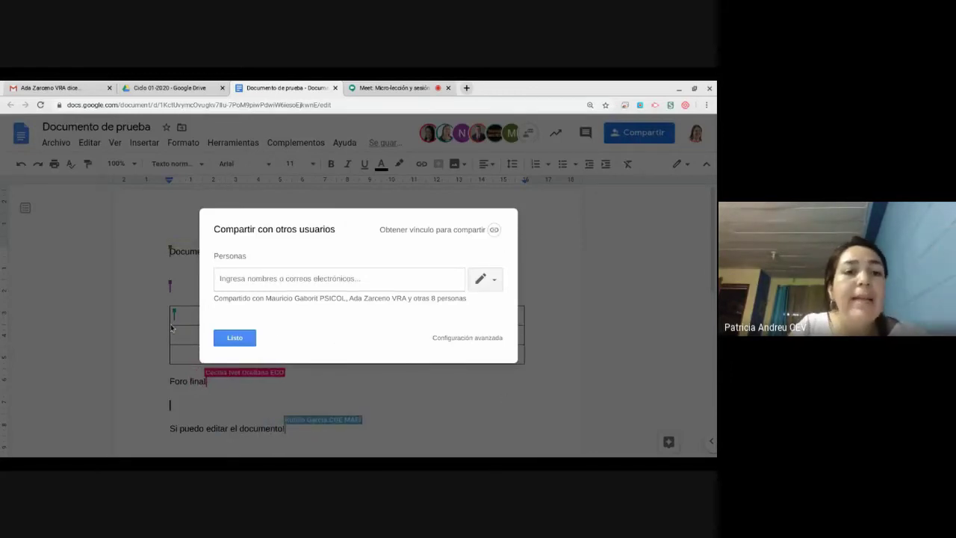
pyautogui.click(243, 341)
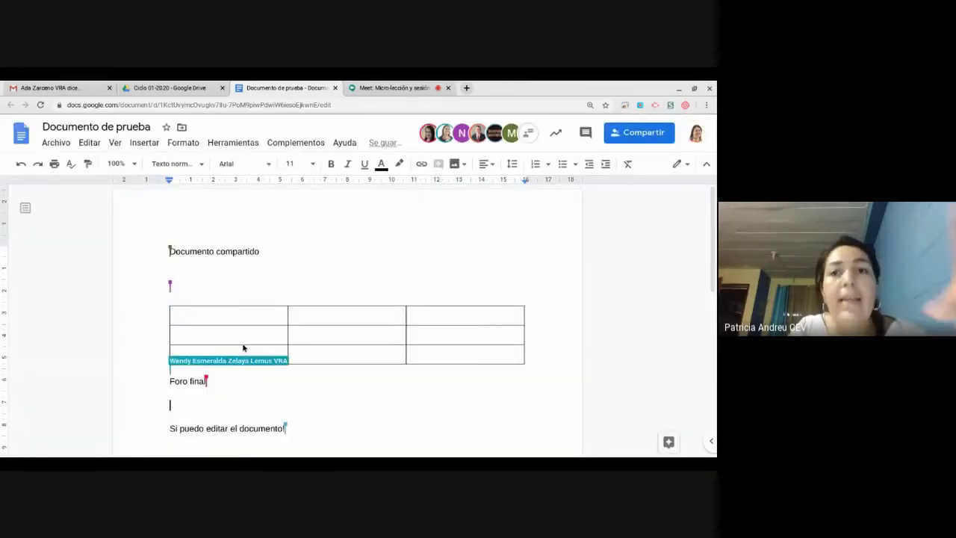
# - Open the document's advanced sharing settings and review the full list of people with access
pyautogui.click(662, 134)
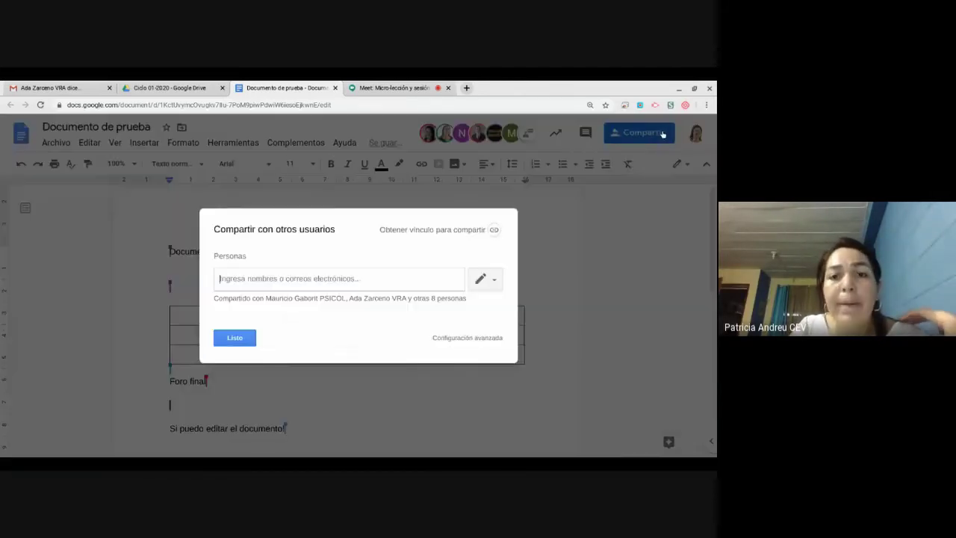
pyautogui.click(475, 341)
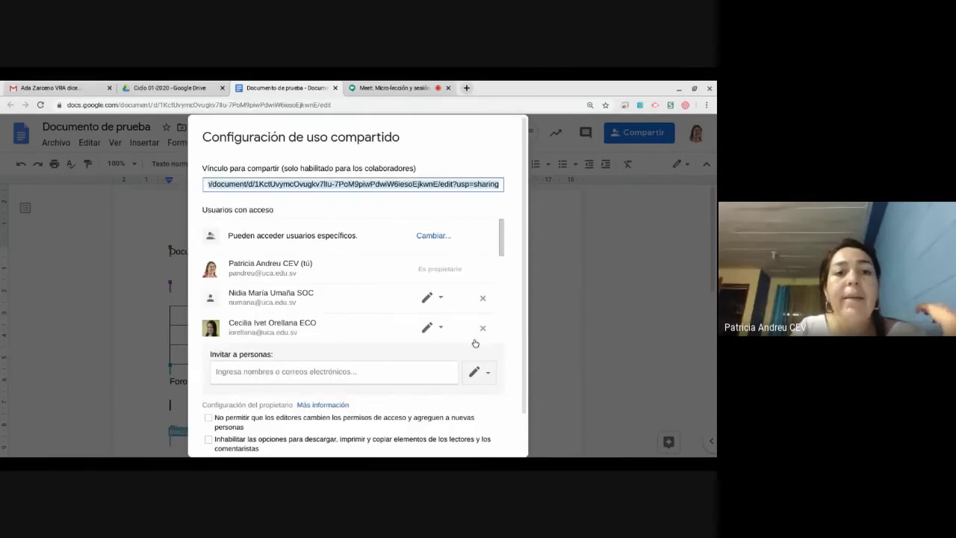
pyautogui.moveTo(503, 239); pyautogui.dragTo(503, 342)
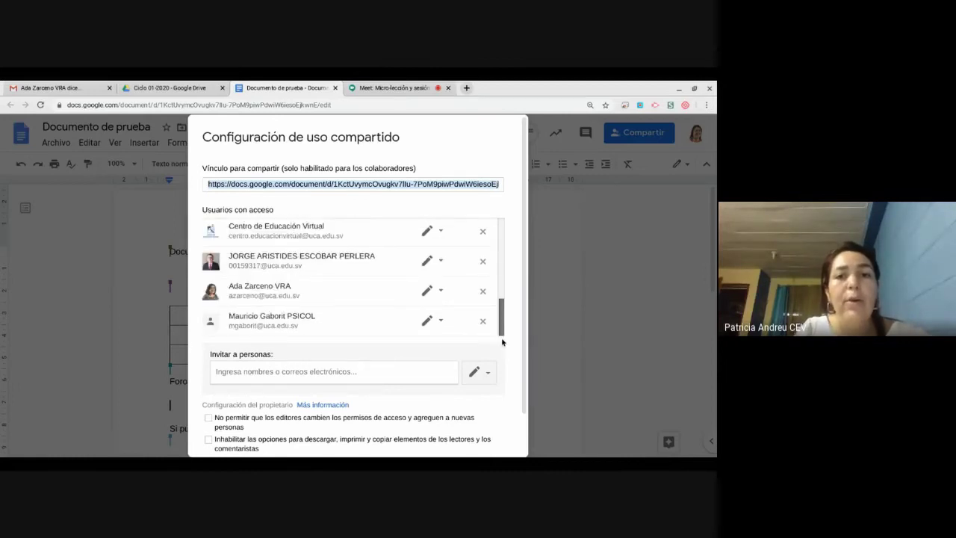
pyautogui.scroll(5, 433, 246)
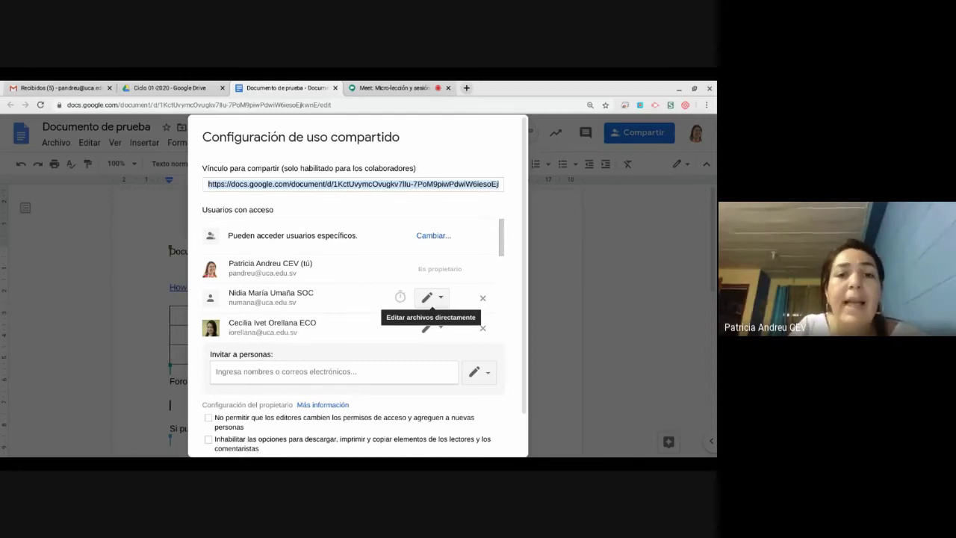
# - Change the access of the first three collaborators listed after the owner to "Puede comentar"
pyautogui.click(416, 300)
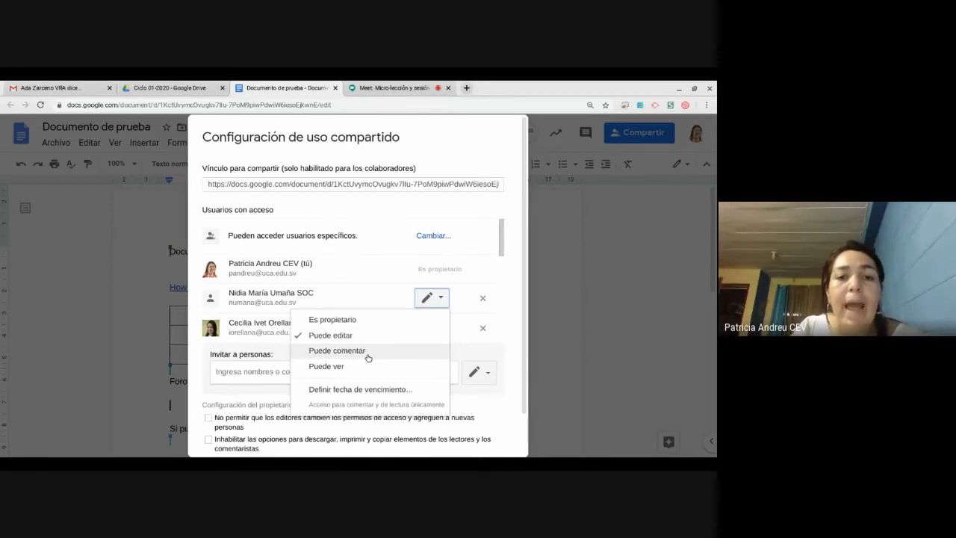
pyautogui.click(337, 350)
pyautogui.click(431, 327)
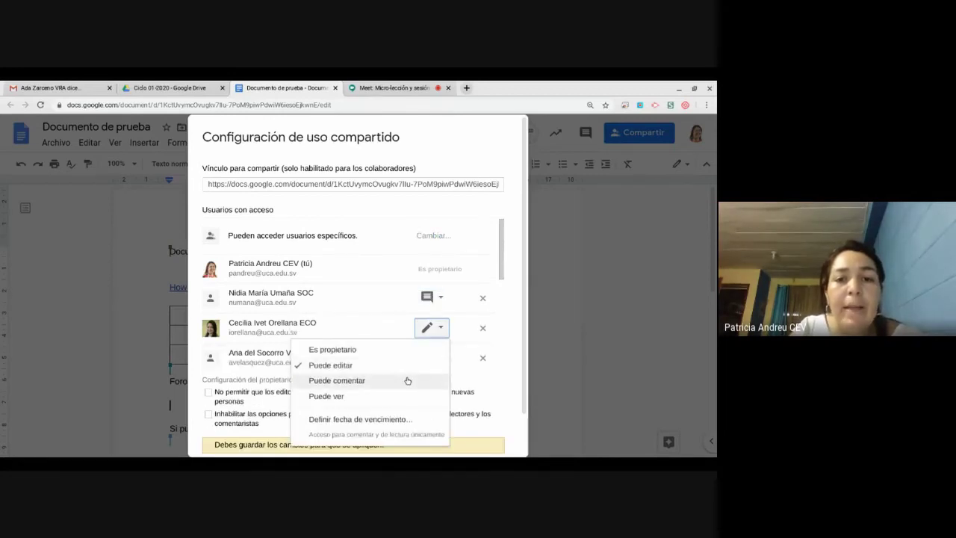
pyautogui.click(407, 381)
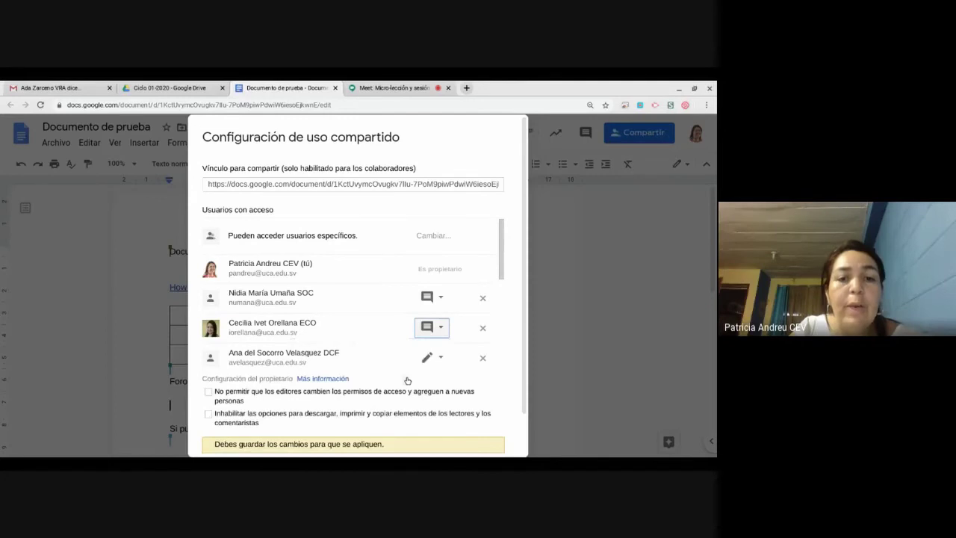
pyautogui.click(433, 357)
pyautogui.click(407, 411)
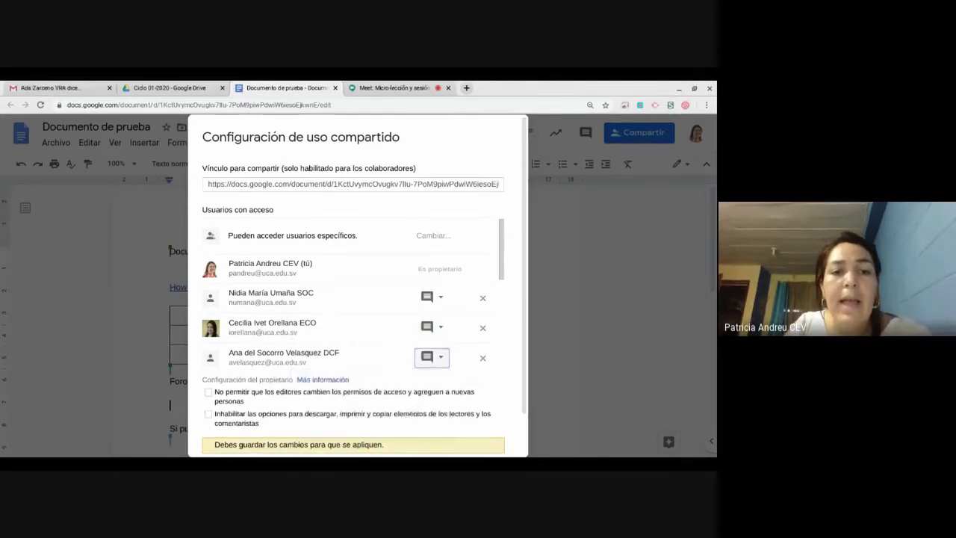
# - Change the access of the next three collaborators, through Maestría Ciencia Política, to "Puede ver"
pyautogui.scroll(-3, 431, 328)
pyautogui.click(431, 297)
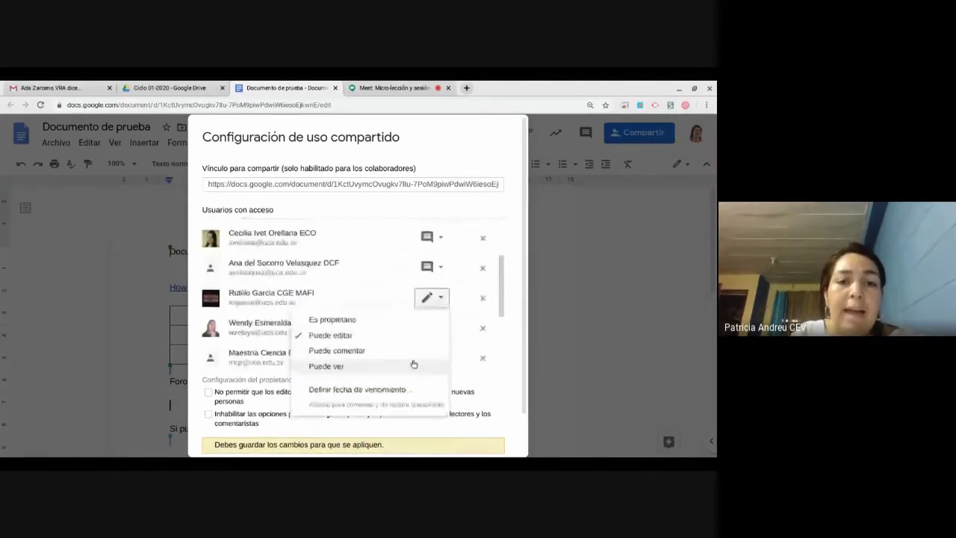
pyautogui.click(412, 365)
pyautogui.click(435, 334)
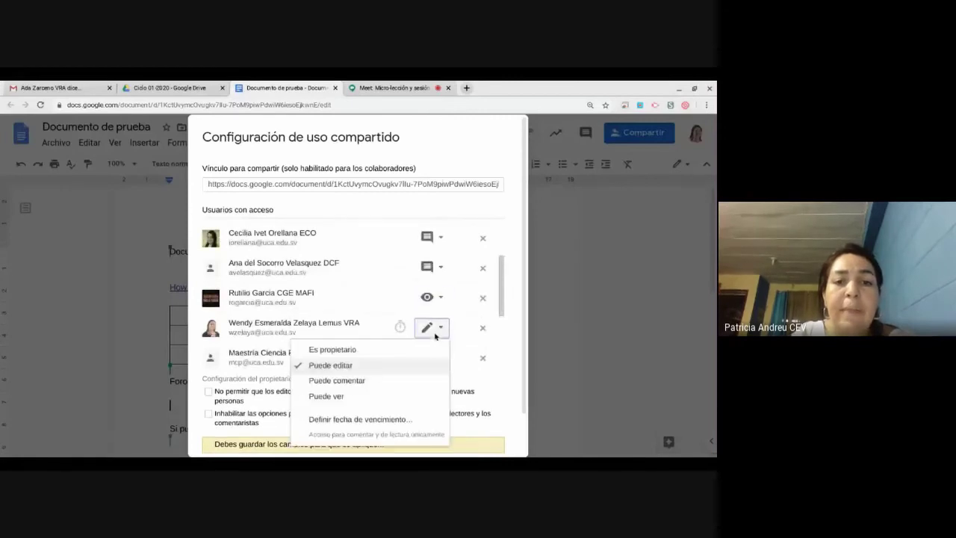
pyautogui.click(414, 396)
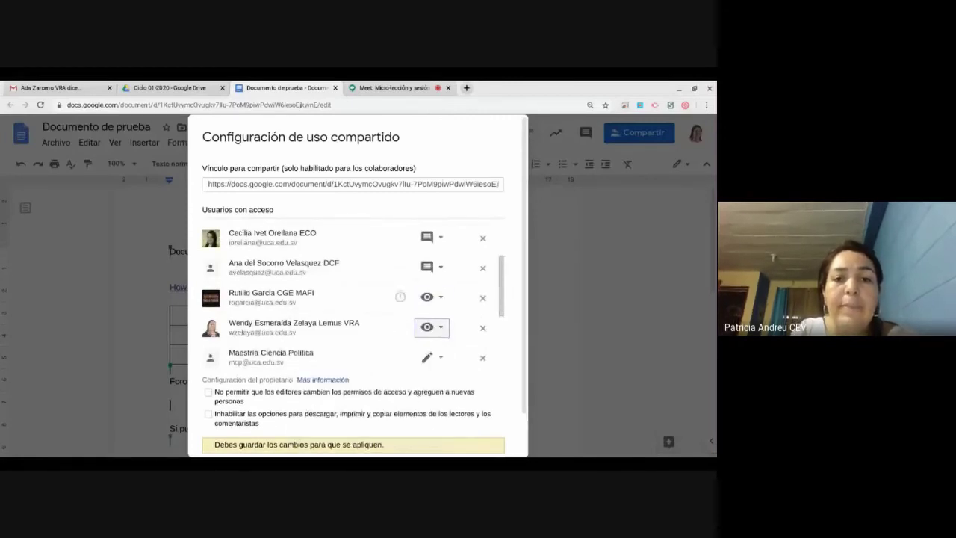
pyautogui.scroll(-2, 431, 327)
pyautogui.click(431, 301)
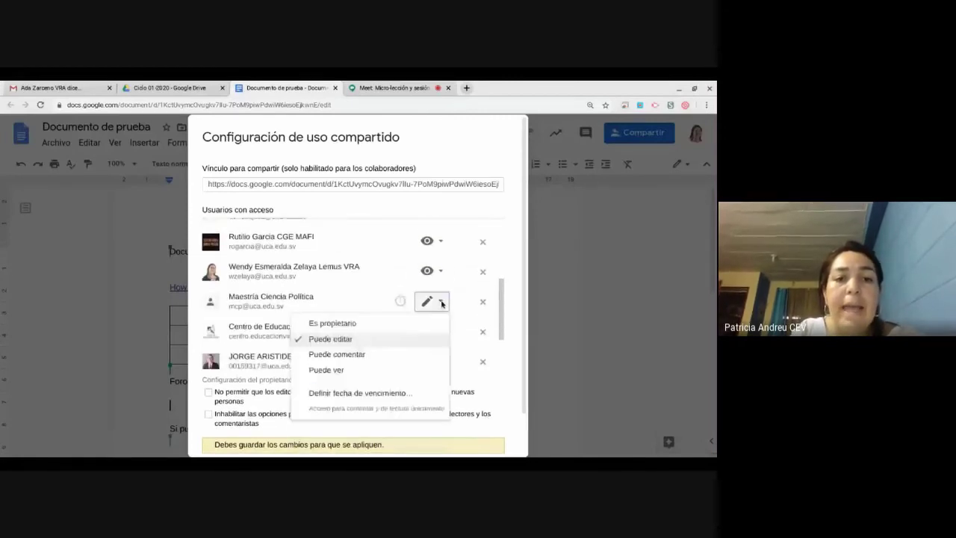
pyautogui.click(425, 370)
# - Change the access of Centro de Educación Virtual and the two collaborators listed below it to "Puede comentar"
pyautogui.click(433, 331)
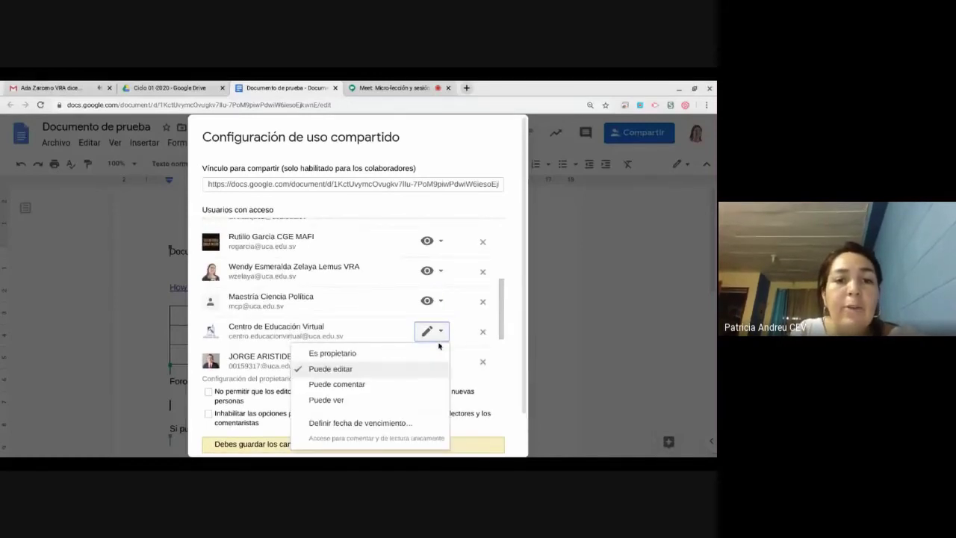
pyautogui.click(414, 384)
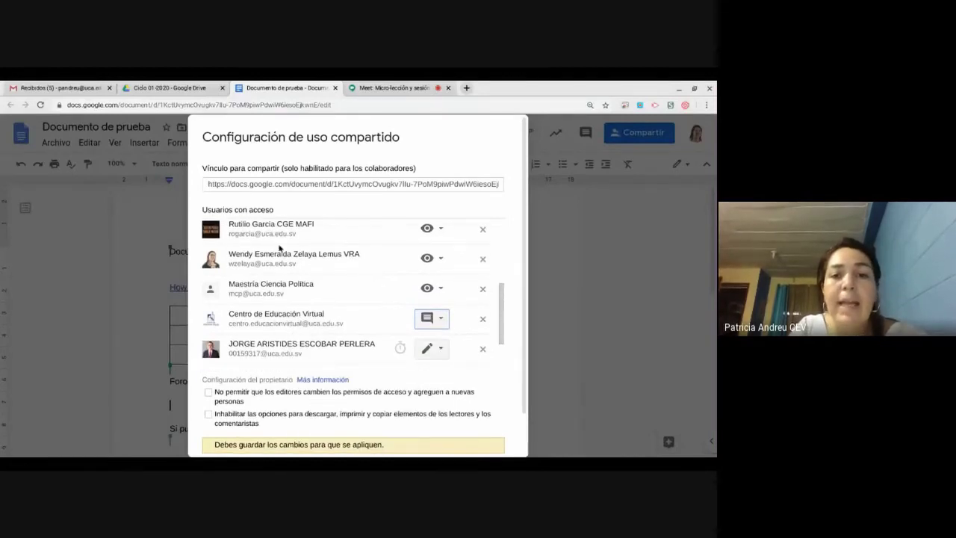
pyautogui.scroll(-1, 437, 339)
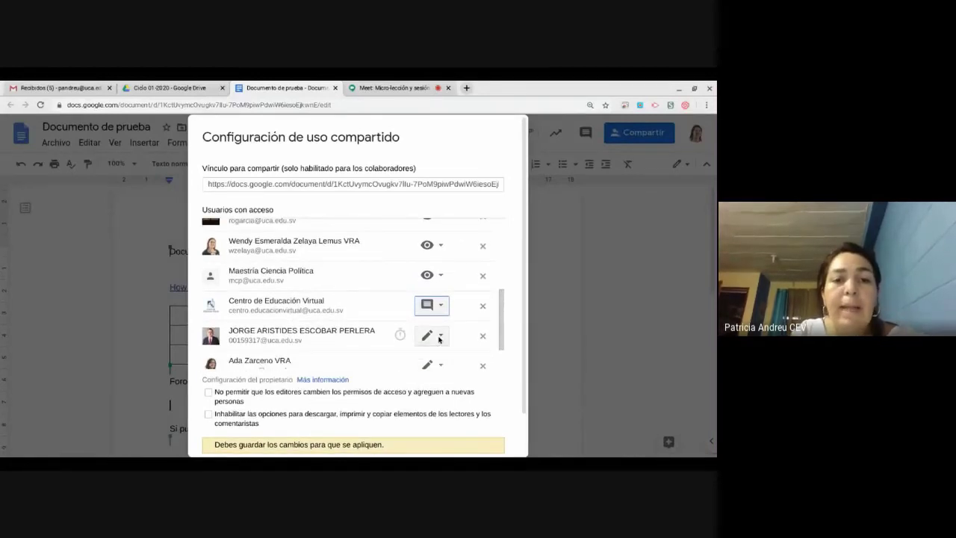
pyautogui.click(439, 338)
pyautogui.click(430, 389)
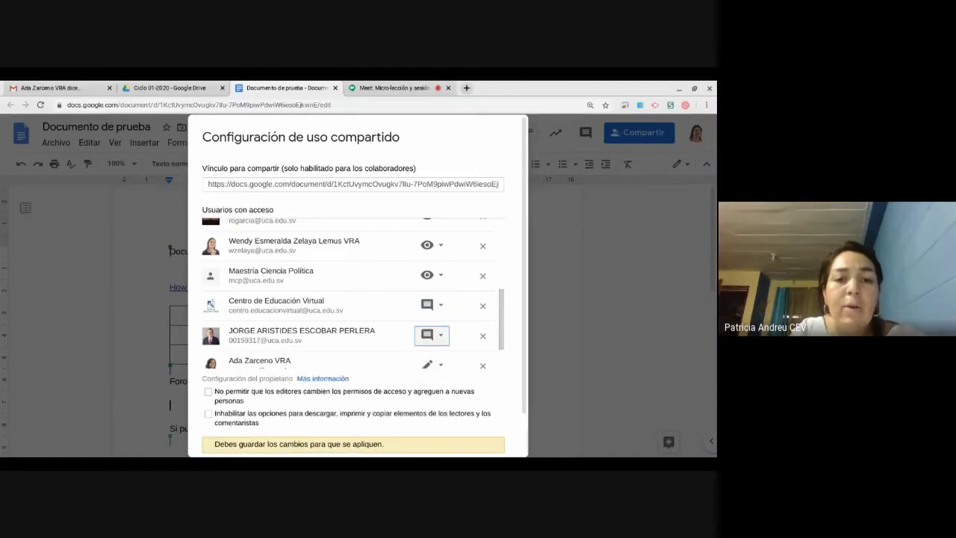
pyautogui.scroll(-1, 430, 389)
pyautogui.click(431, 323)
pyautogui.click(430, 375)
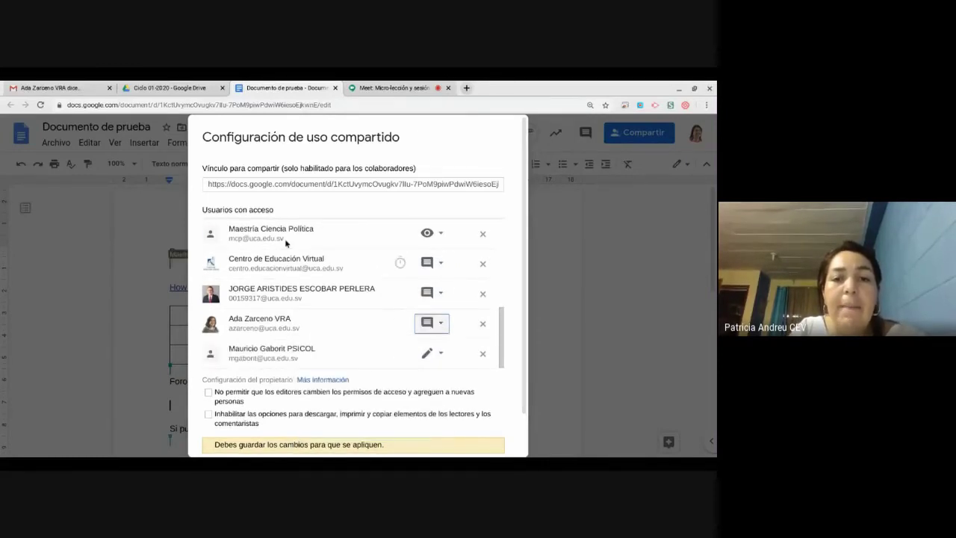
# - Set the last collaborator's access to "Puede ver", save the permission changes, and close the sharing settings
pyautogui.click(436, 352)
pyautogui.click(411, 421)
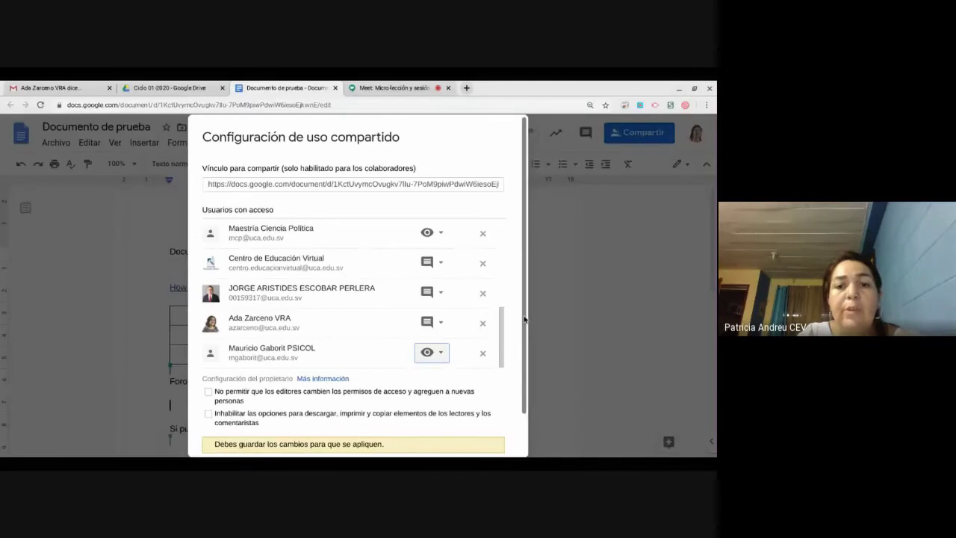
pyautogui.scroll(-1, 525, 326)
pyautogui.scroll(-1, 529, 358)
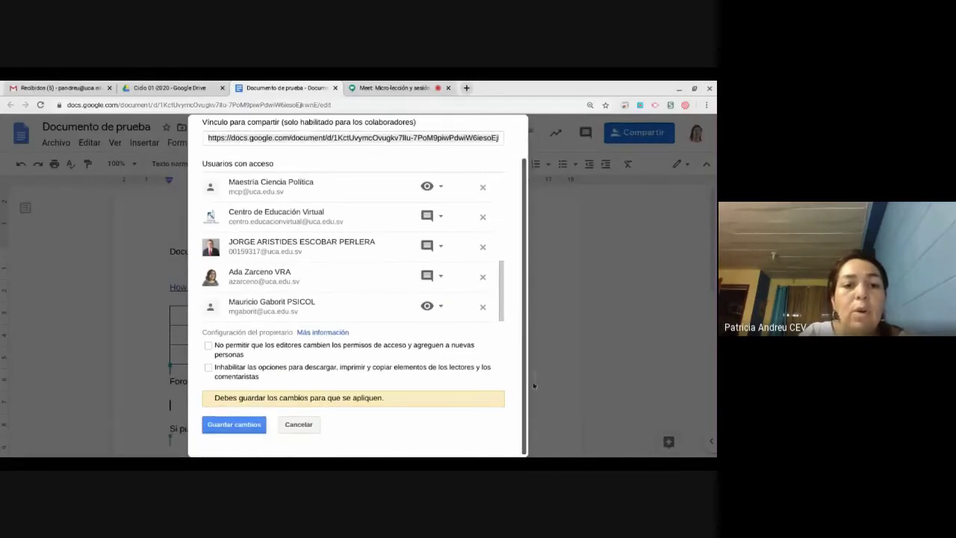
pyautogui.click(241, 425)
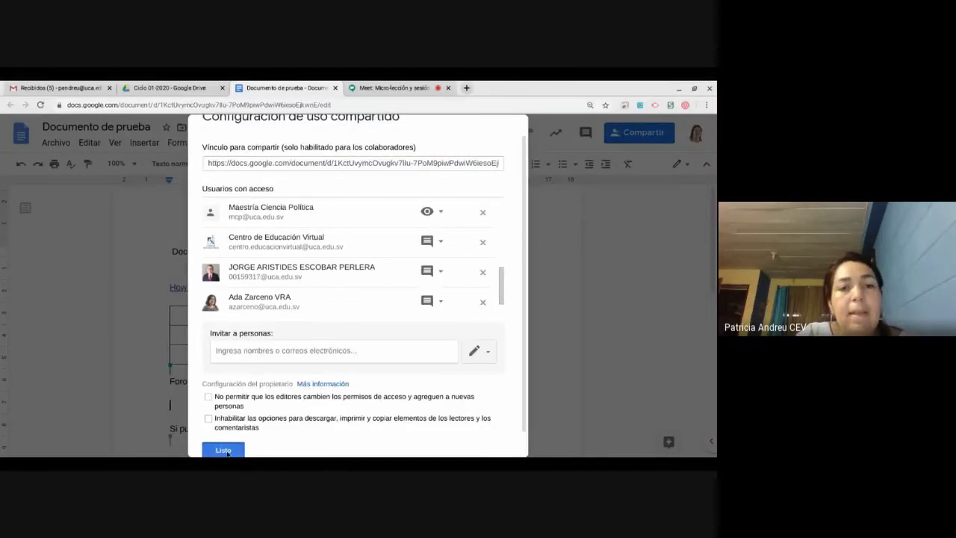
pyautogui.click(227, 451)
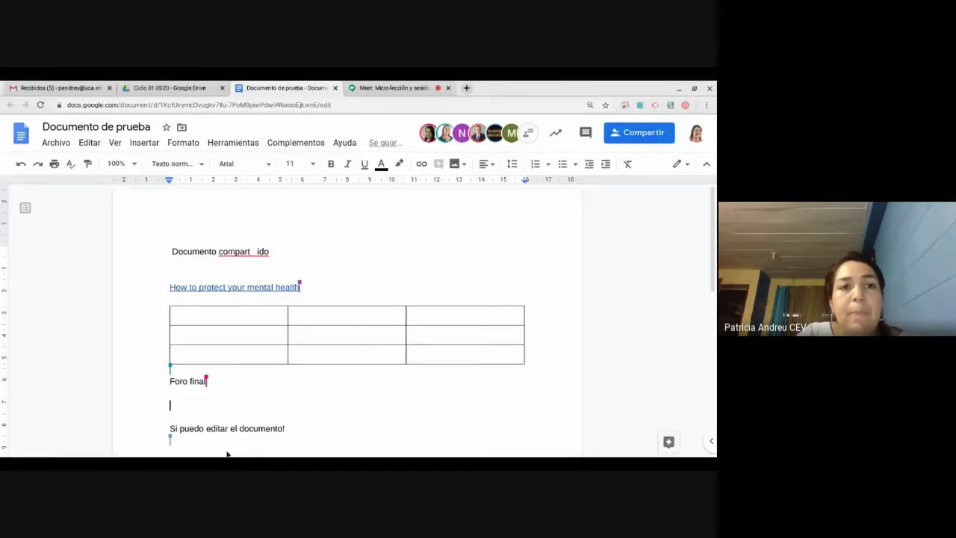
# - Reload the document and check its link, table, text and active collaborators
pyautogui.click(41, 104)
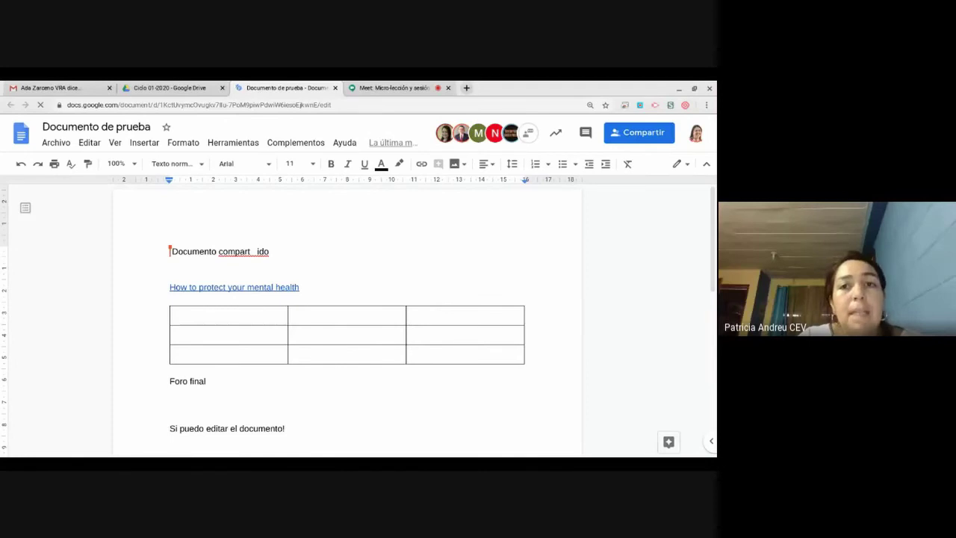
pyautogui.click(290, 286)
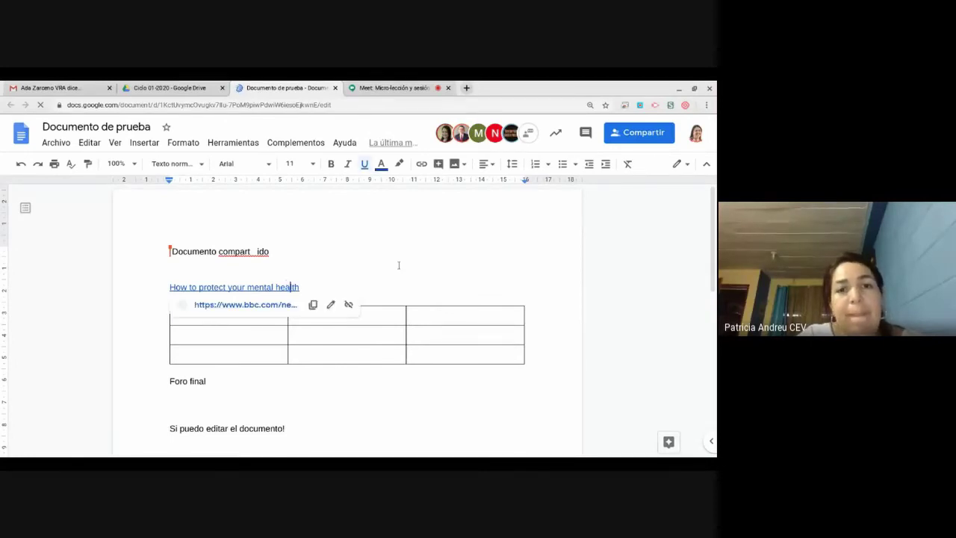
pyautogui.click(394, 269)
pyautogui.click(319, 337)
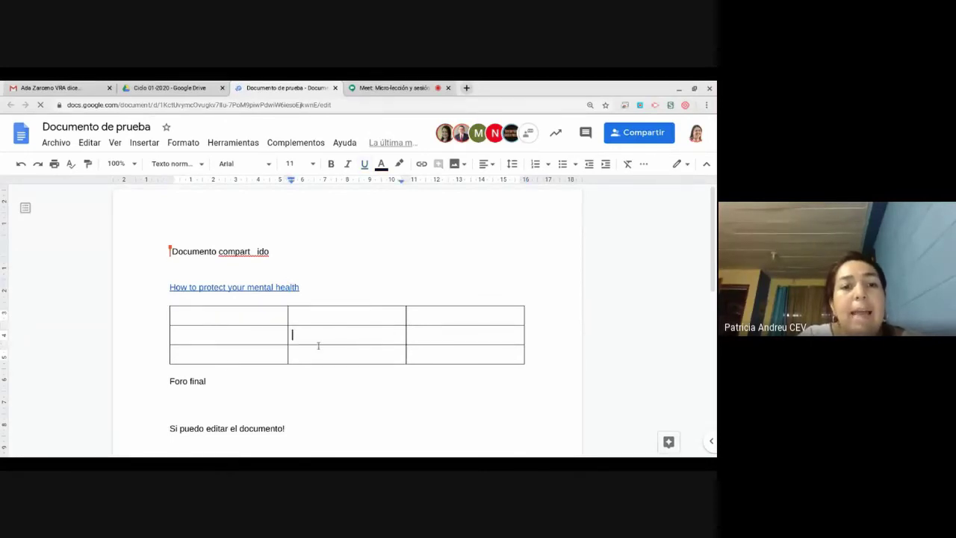
pyautogui.click(371, 428)
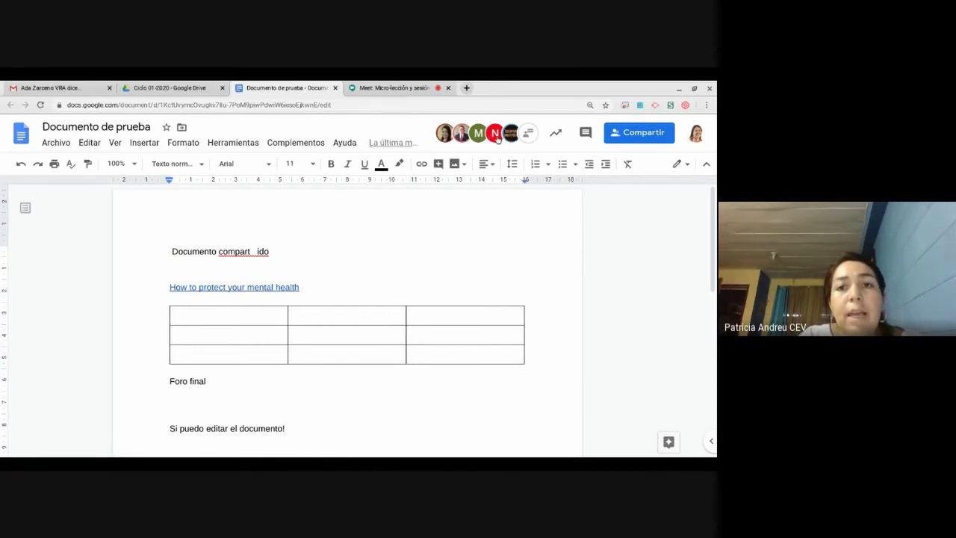
pyautogui.moveTo(497, 139)
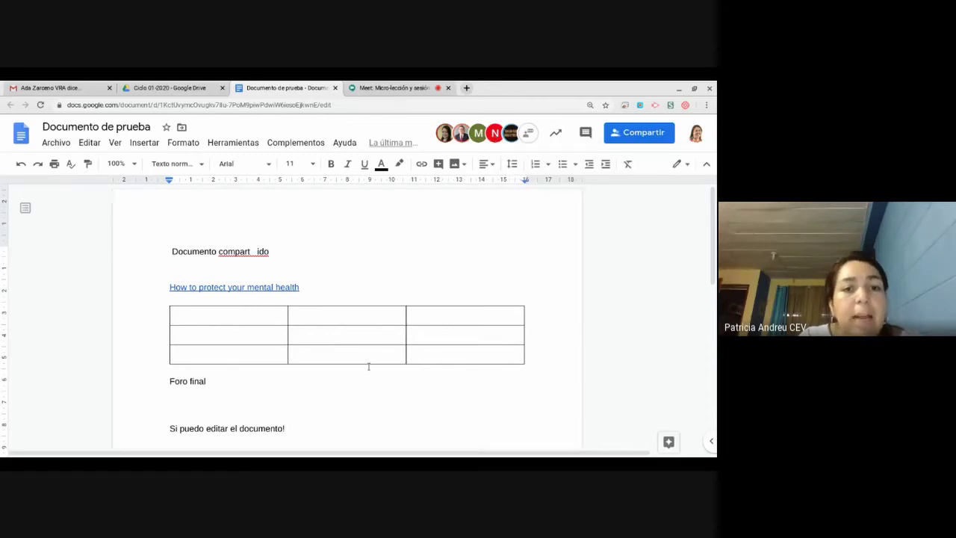
# - Load youtube.com in a separate browser tab and close it again
pyautogui.hotkey('ctrl', 't')
pyautogui.write('youtube.com')
pyautogui.press('Return')
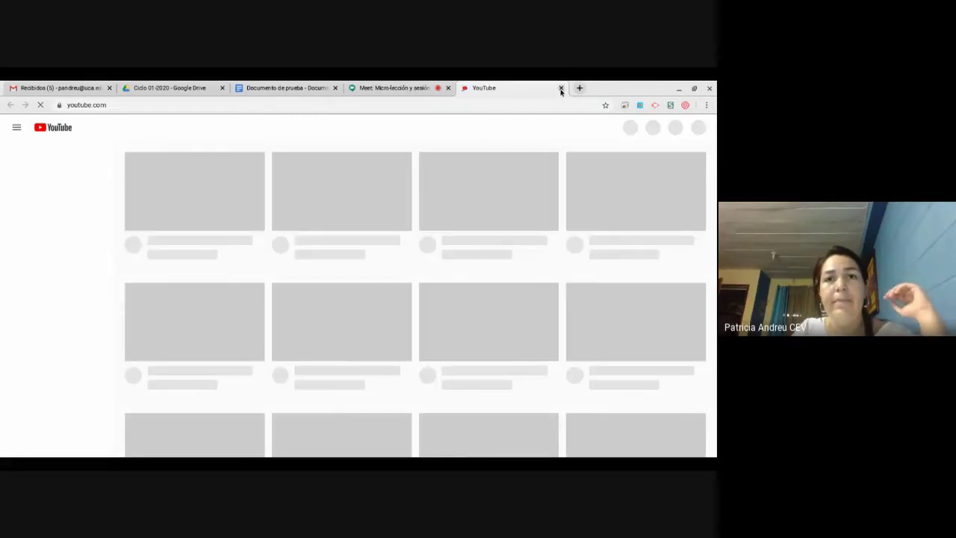
pyautogui.click(561, 88)
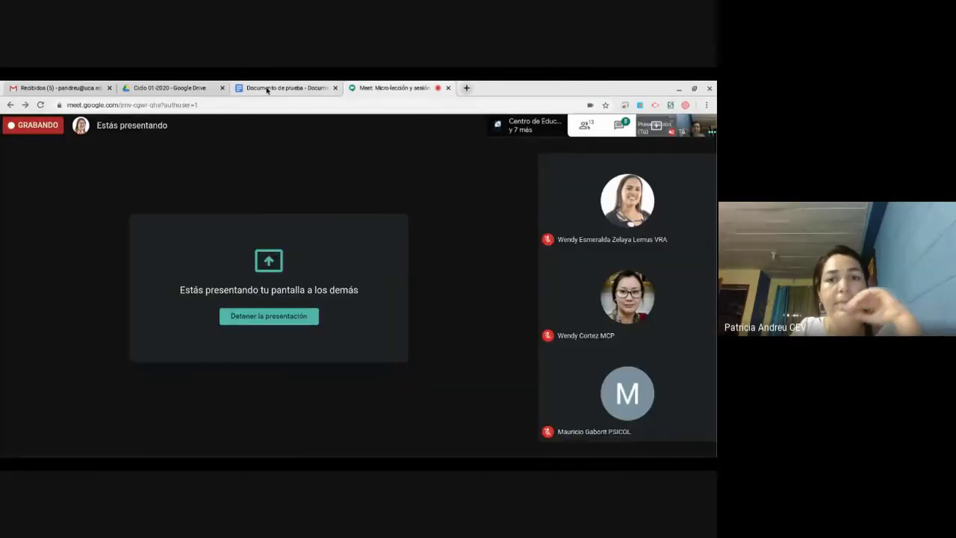
# - Return to the document and correct the split word on the first line to the suggested "compartido"
pyautogui.click(267, 90)
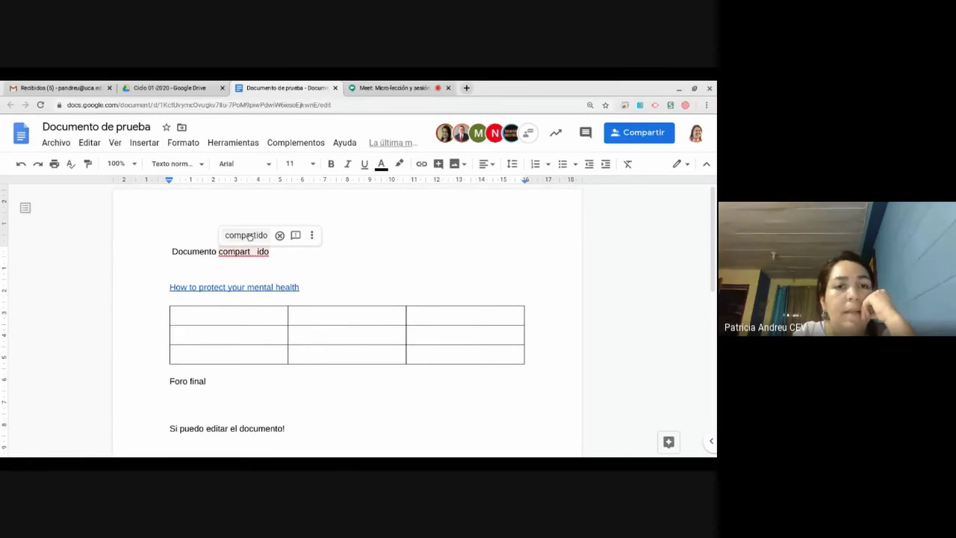
pyautogui.click(246, 236)
pyautogui.click(305, 271)
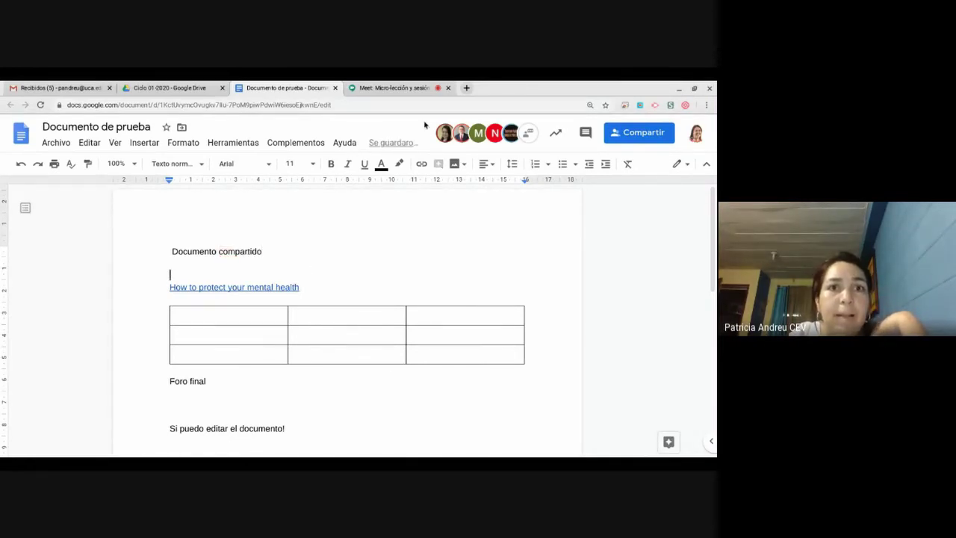
# - Check the document's folder location, and reload the Ciclo 01-2020 folder in Drive to look for the document
pyautogui.click(172, 88)
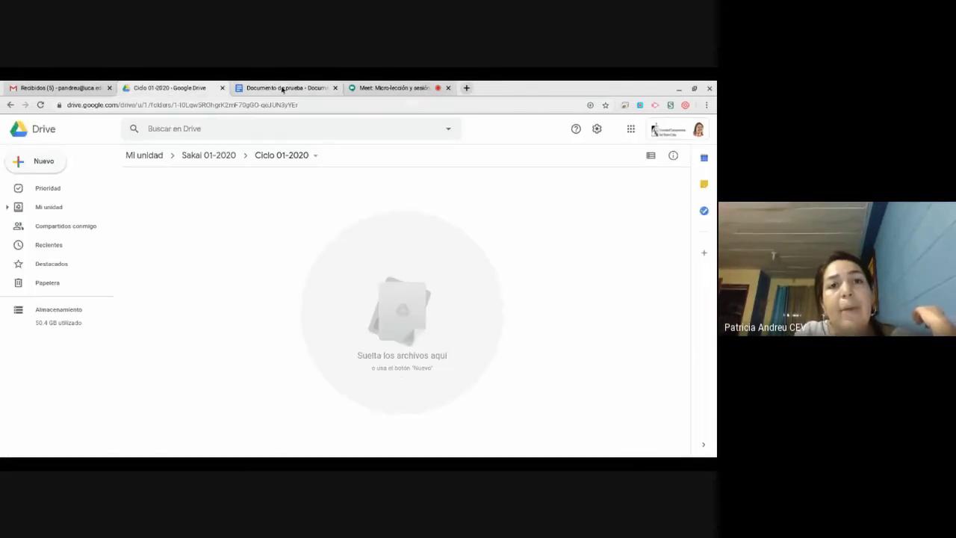
pyautogui.click(283, 88)
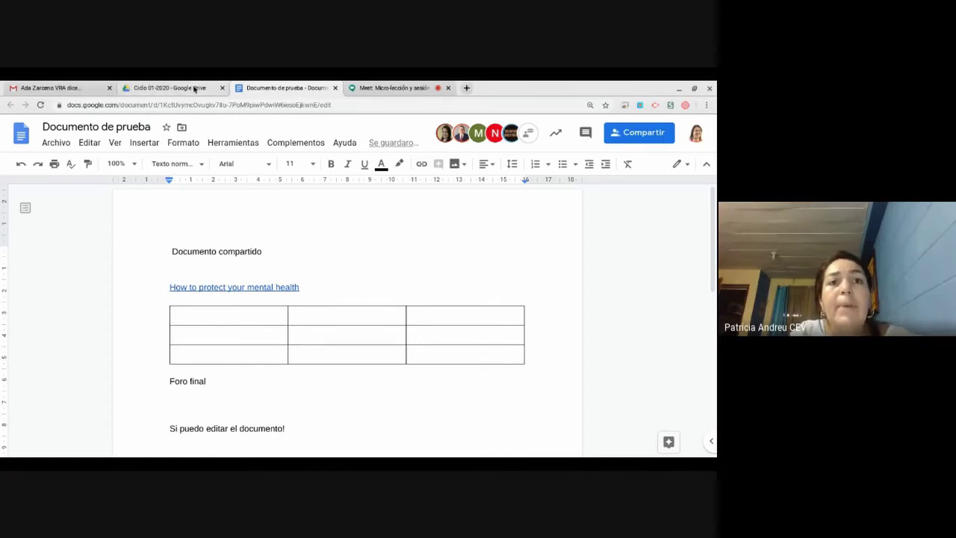
pyautogui.click(182, 127)
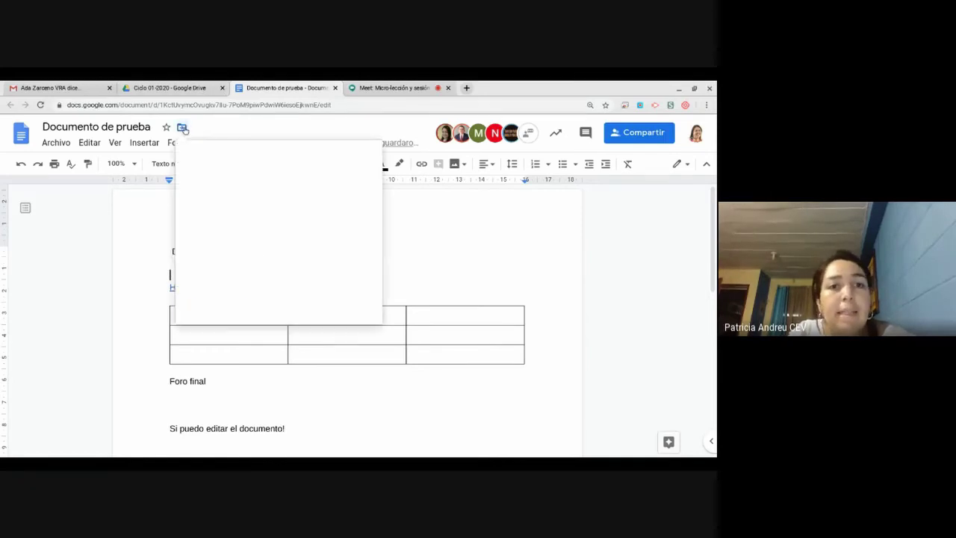
pyautogui.click(179, 88)
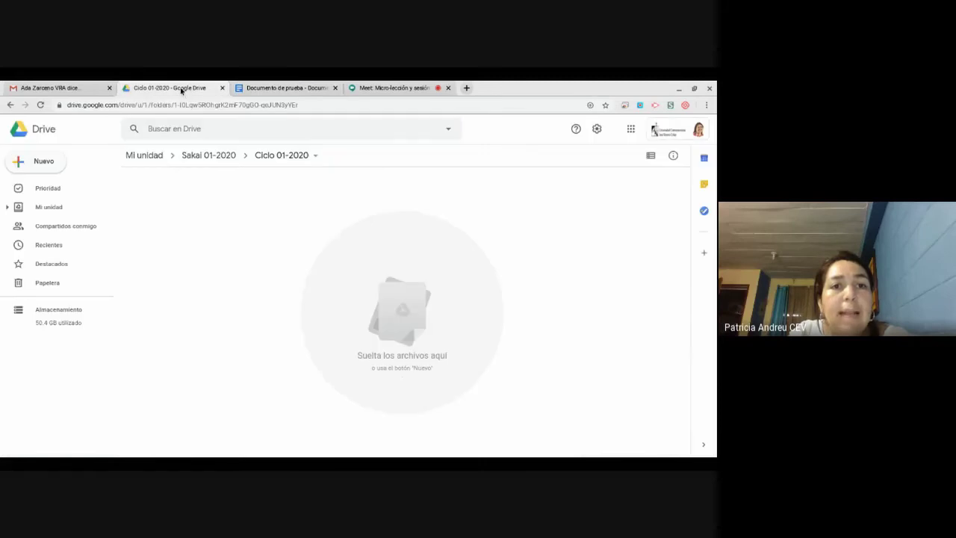
pyautogui.click(270, 155)
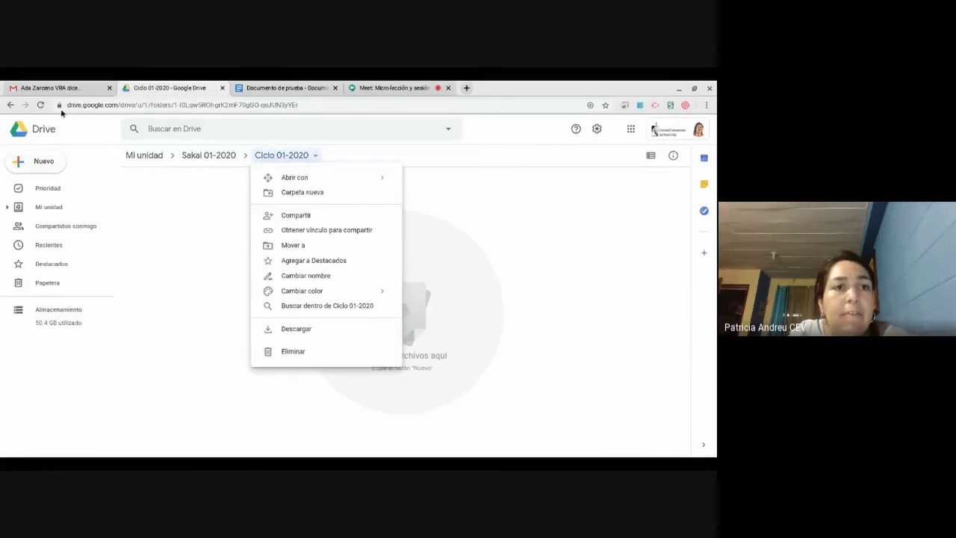
pyautogui.click(41, 105)
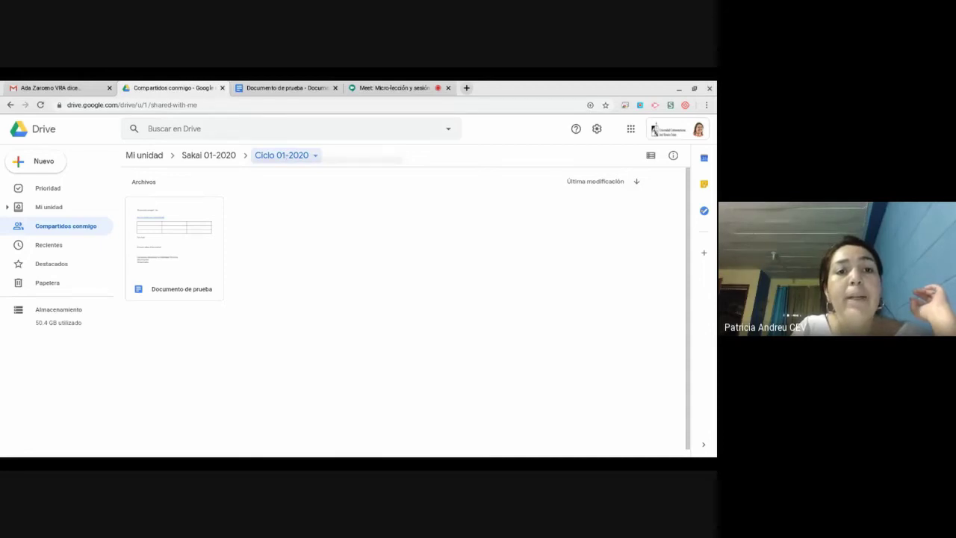
# - Leave the current Drive view and open the green Sakai 01-2020 folder in Mi unidad
pyautogui.click(281, 155)
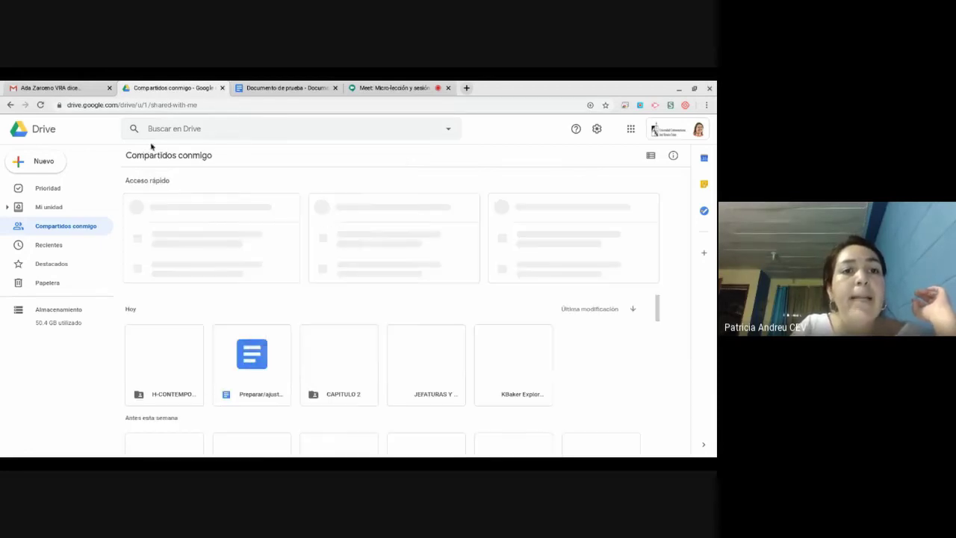
pyautogui.click(44, 207)
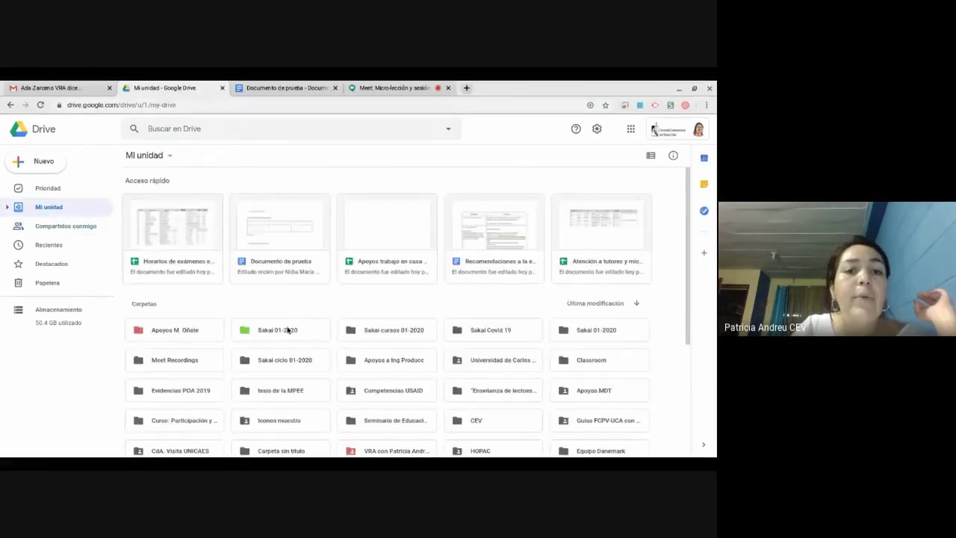
pyautogui.doubleClick(287, 330)
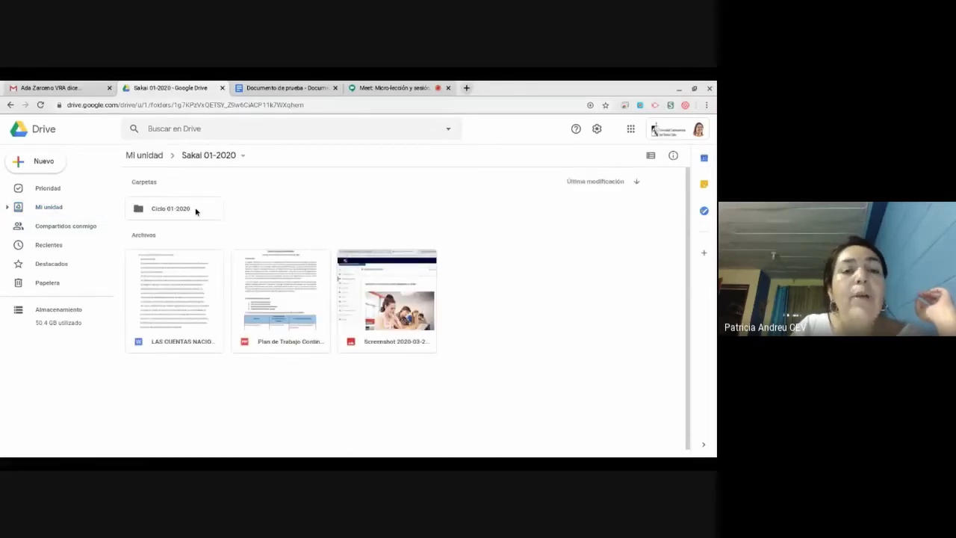
# - Open the advanced sharing settings of the Ciclo 01-2020 folder
pyautogui.click(196, 212)
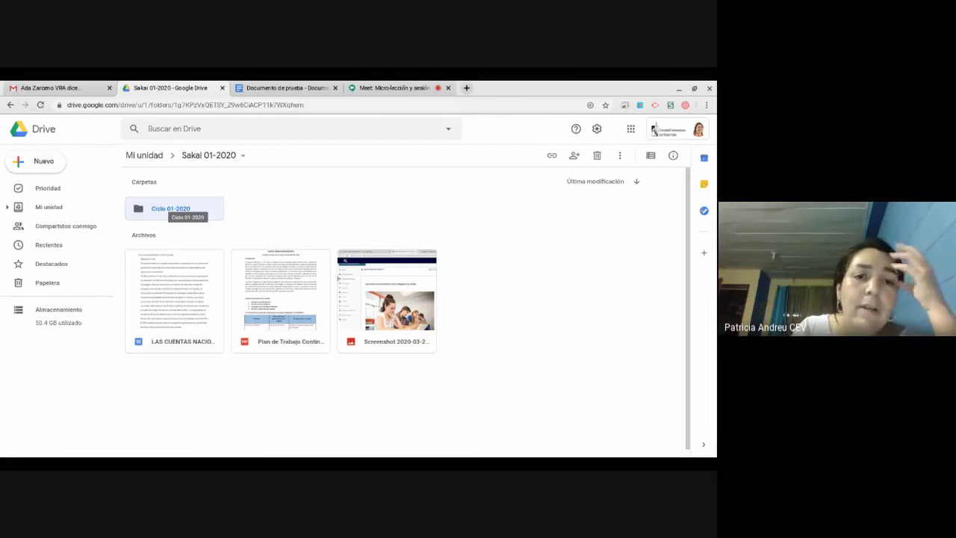
pyautogui.click(186, 210)
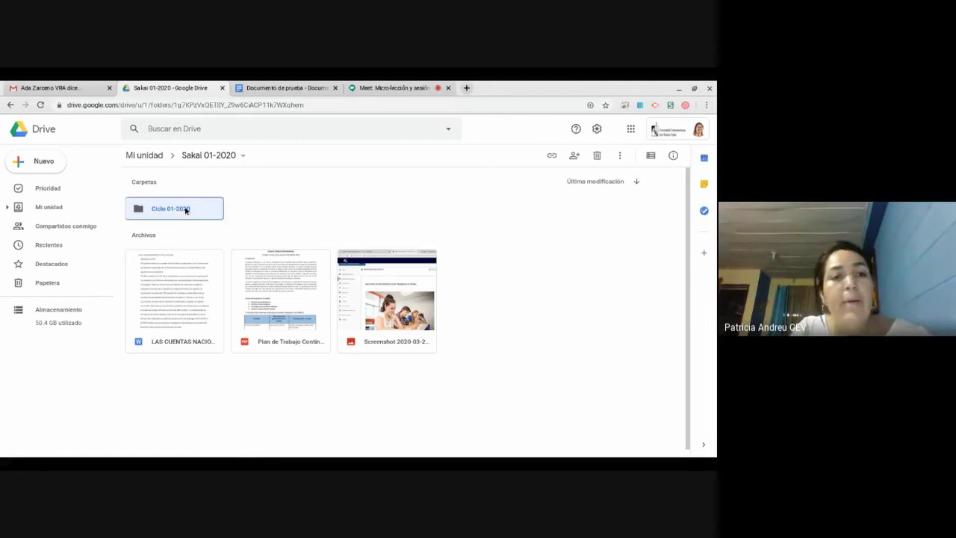
pyautogui.rightClick(185, 210)
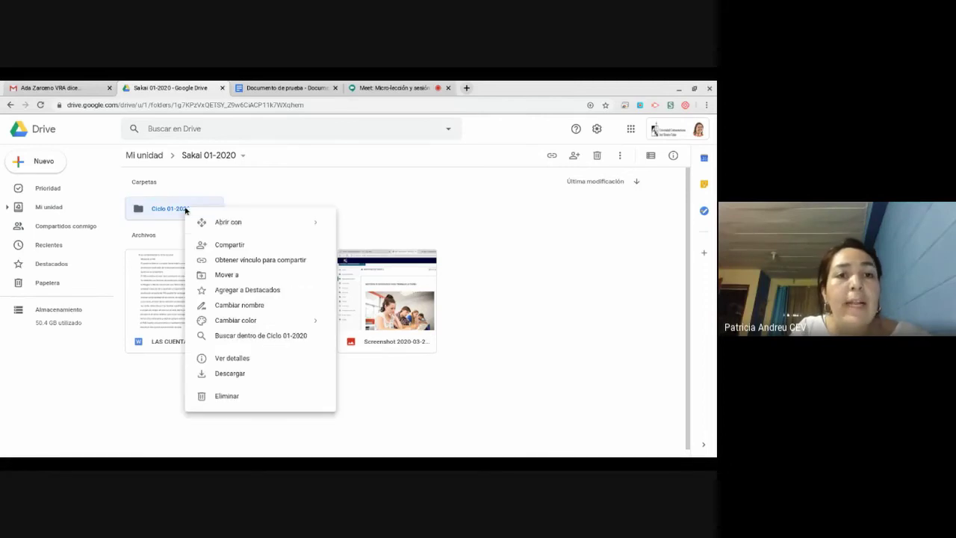
pyautogui.click(223, 249)
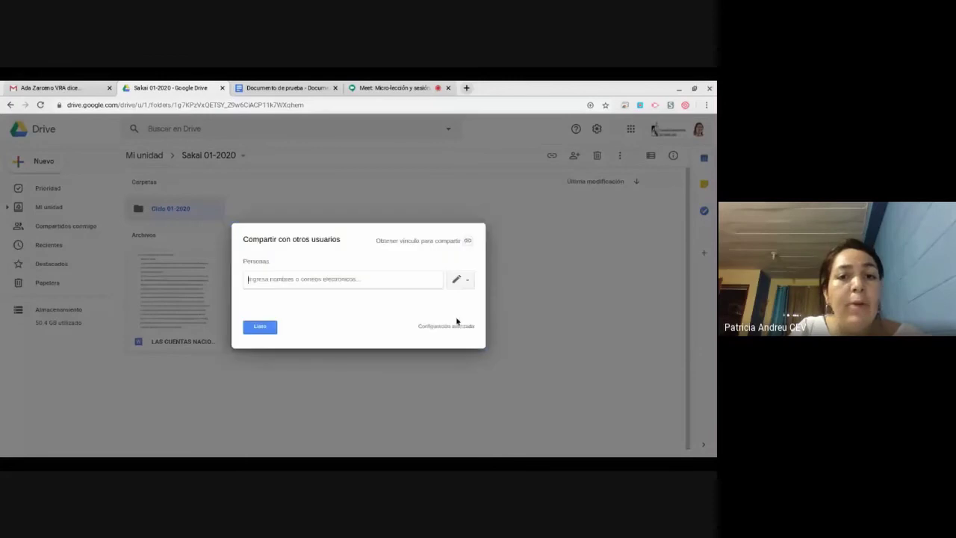
pyautogui.click(431, 327)
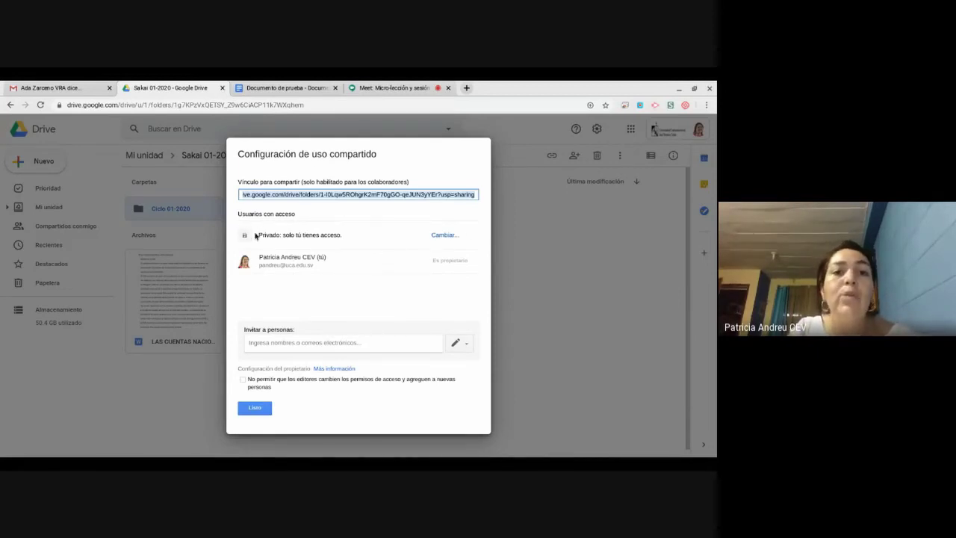
# - Turn on link sharing for any uca.edu.sv user with the link, set access to "Org./agr./edit.", save, and close the sharing settings
pyautogui.click(450, 238)
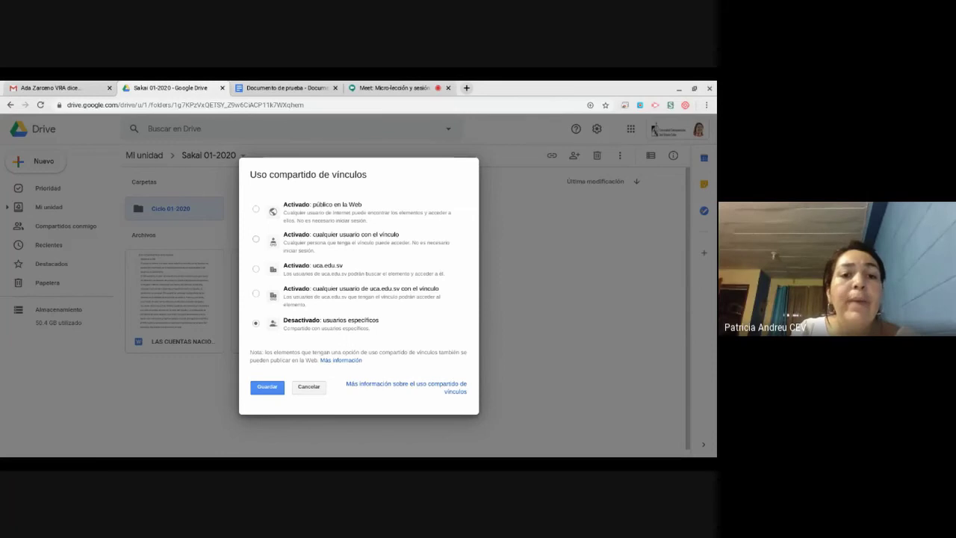
pyautogui.click(256, 294)
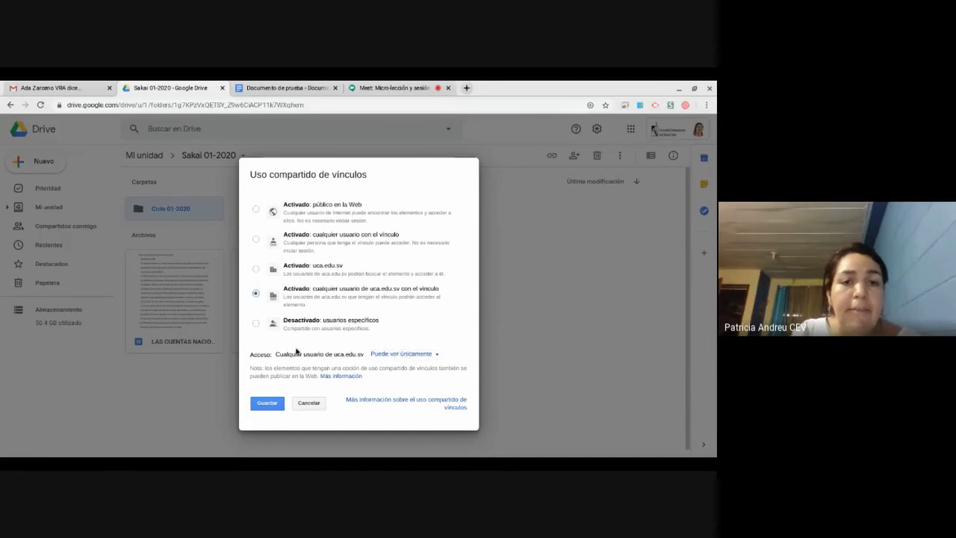
pyautogui.click(399, 359)
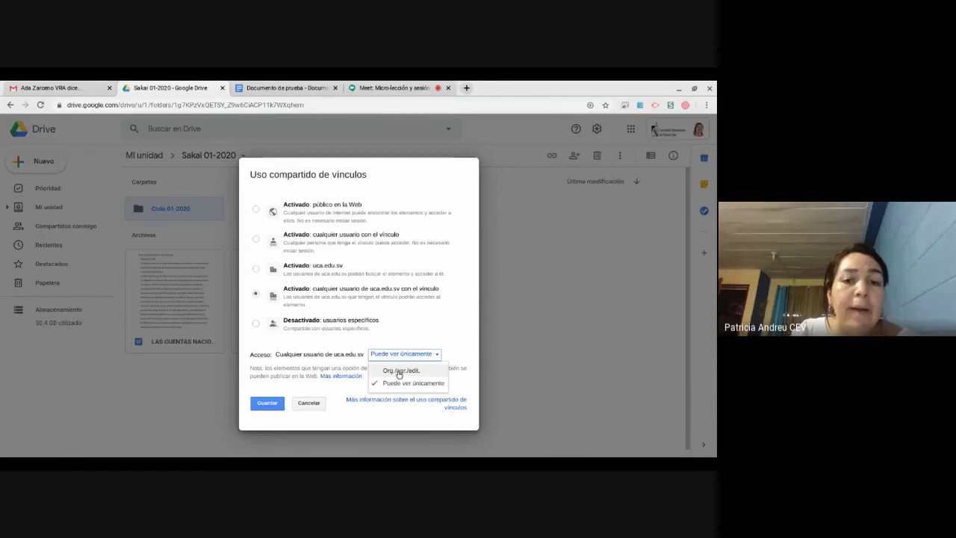
pyautogui.click(399, 371)
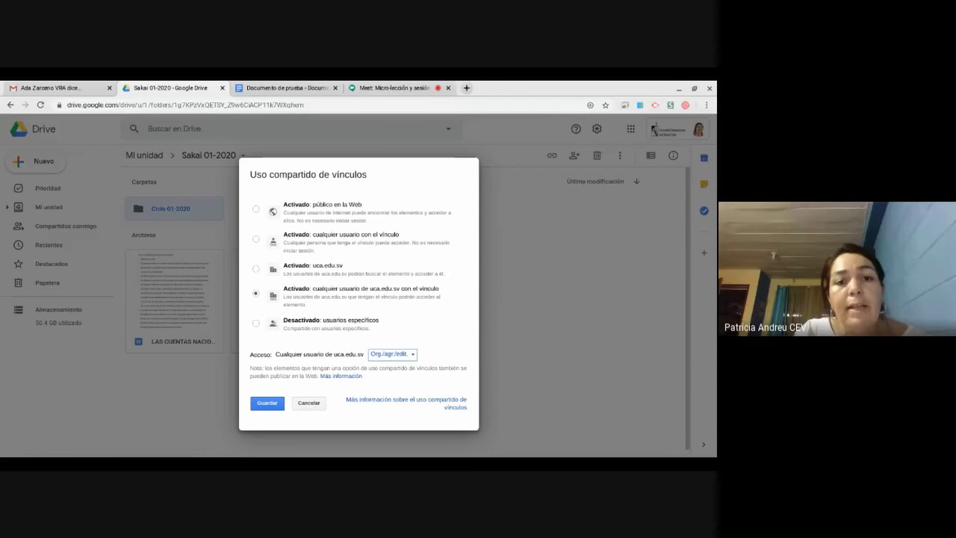
pyautogui.click(265, 403)
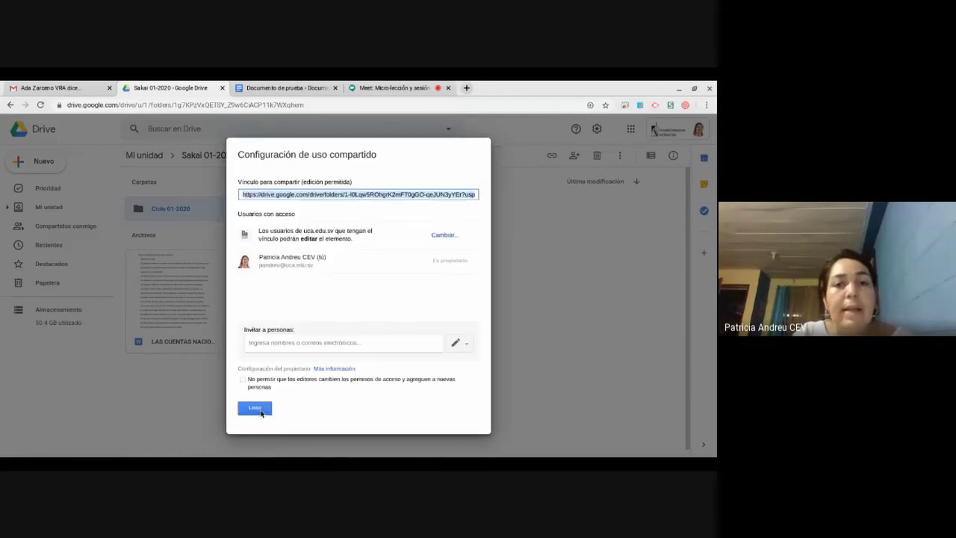
pyautogui.click(260, 411)
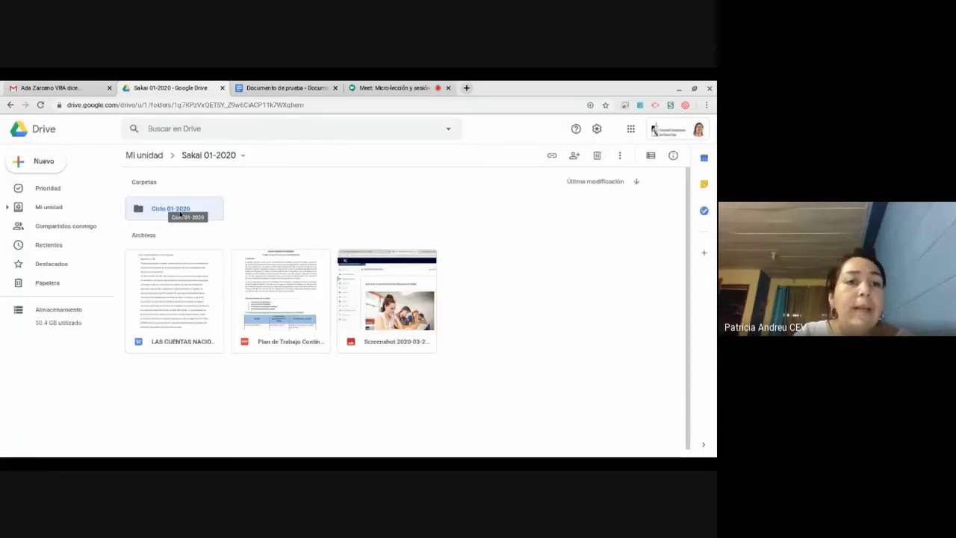
# - Get the shareable link of the Ciclo 01-2020 folder and close the link details
pyautogui.click(164, 211)
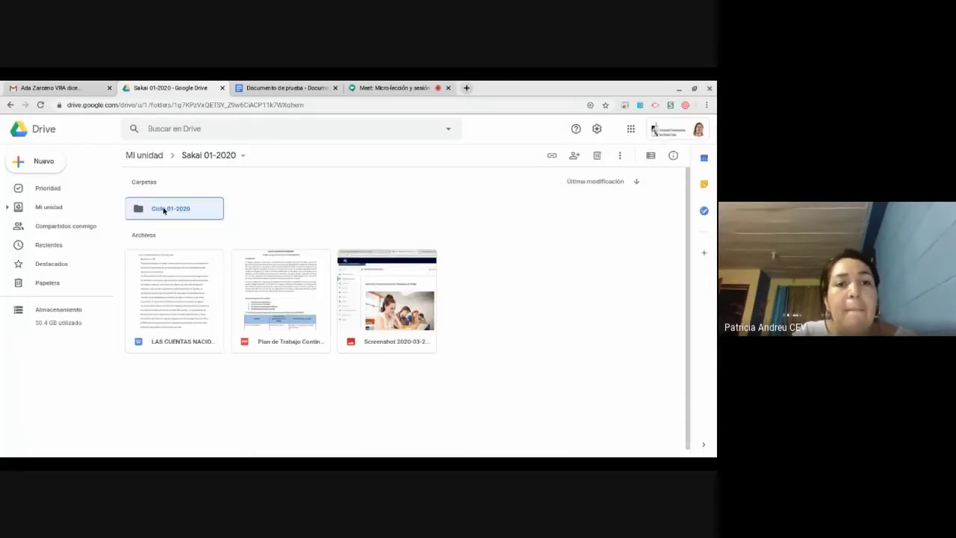
pyautogui.rightClick(163, 210)
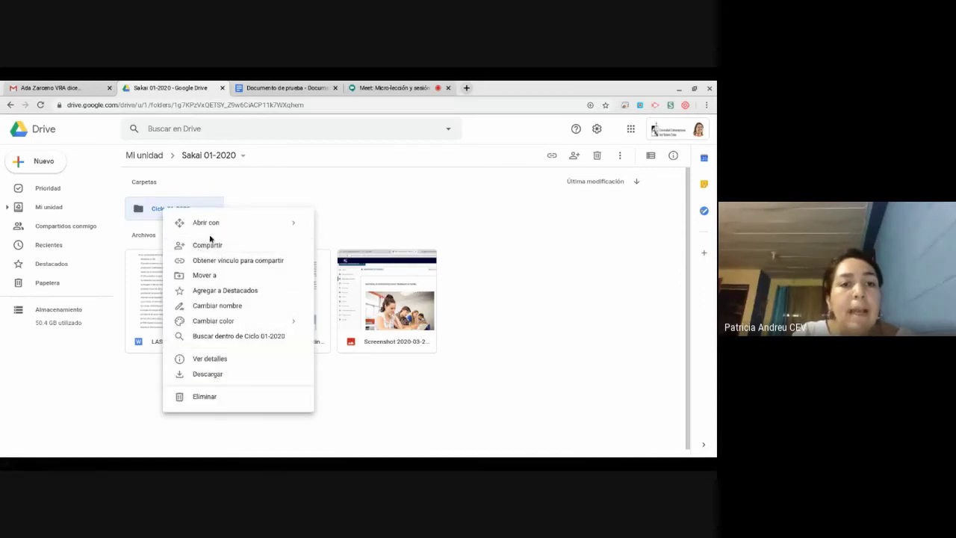
pyautogui.click(208, 259)
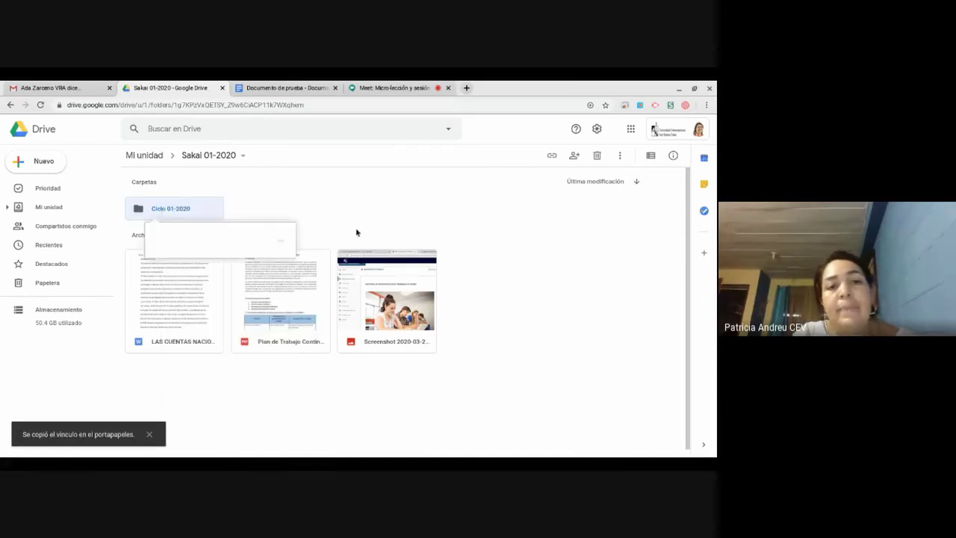
pyautogui.click(286, 264)
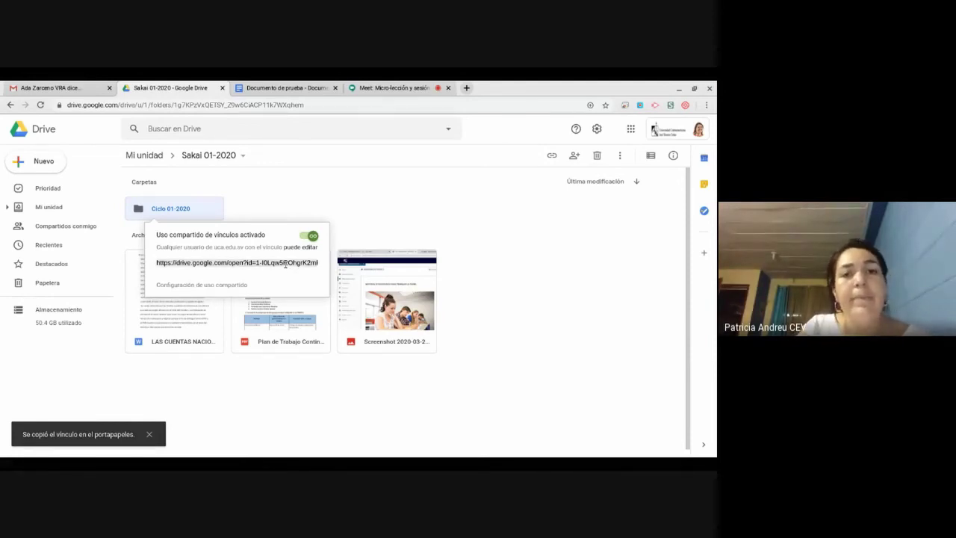
pyautogui.click(351, 222)
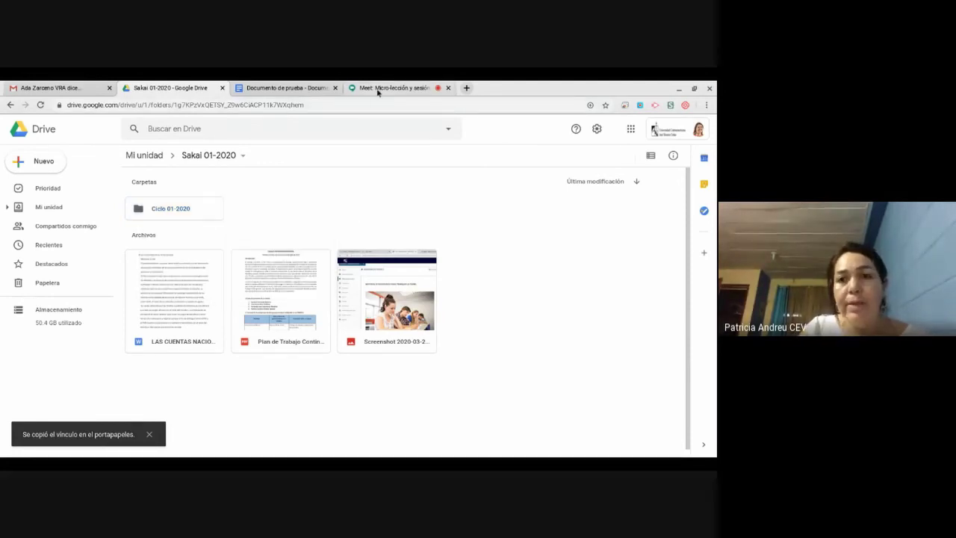
# - Switch to the Google Meet call and send the copied folder link in the chat
pyautogui.click(378, 88)
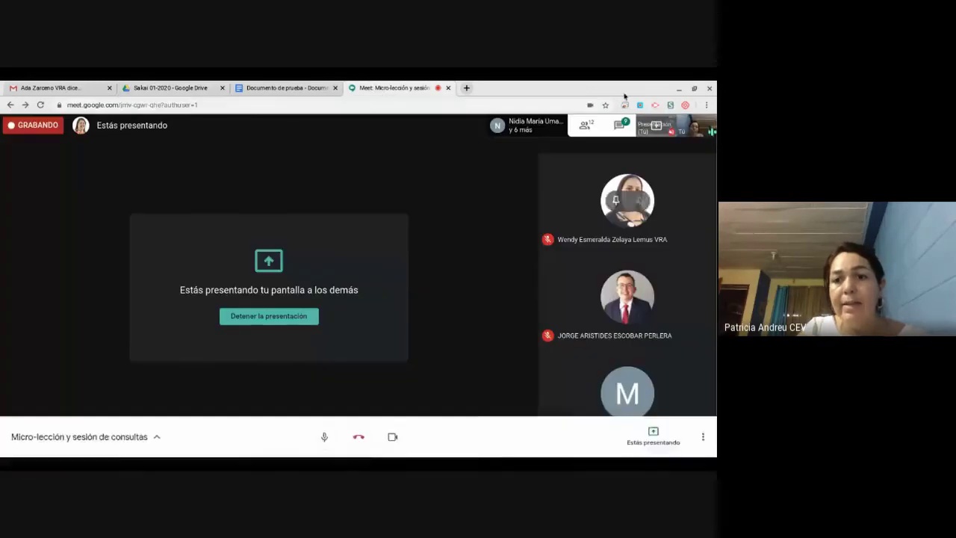
pyautogui.click(649, 441)
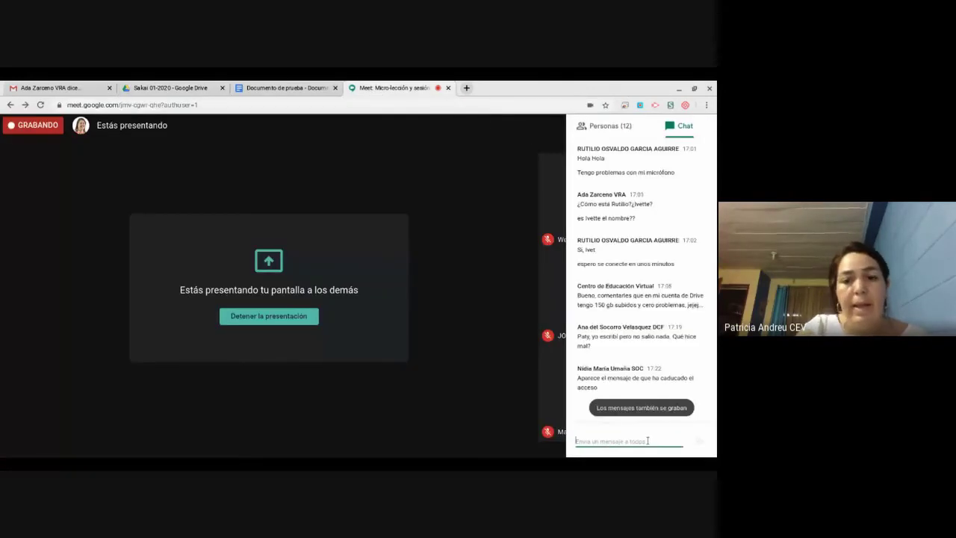
pyautogui.hotkey('ctrl', 'v')
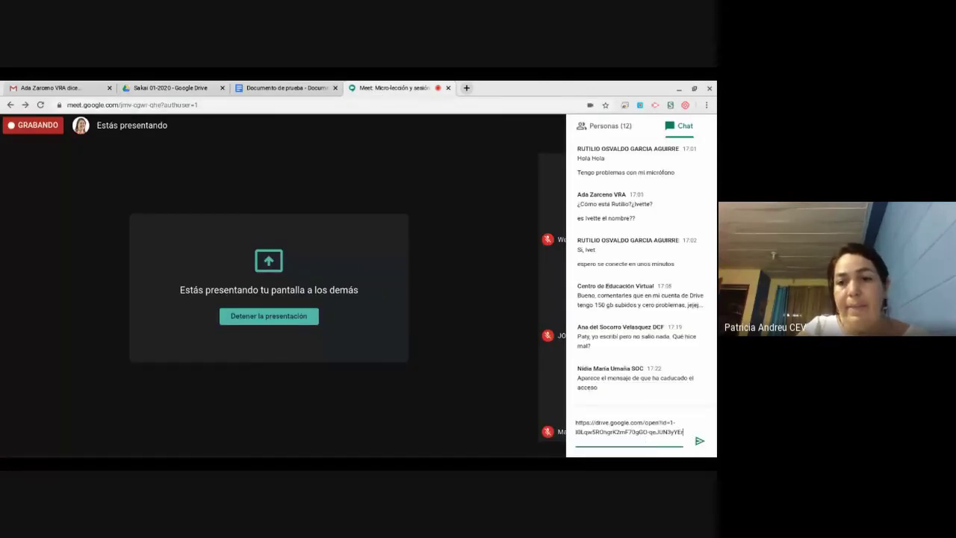
pyautogui.press('Return')
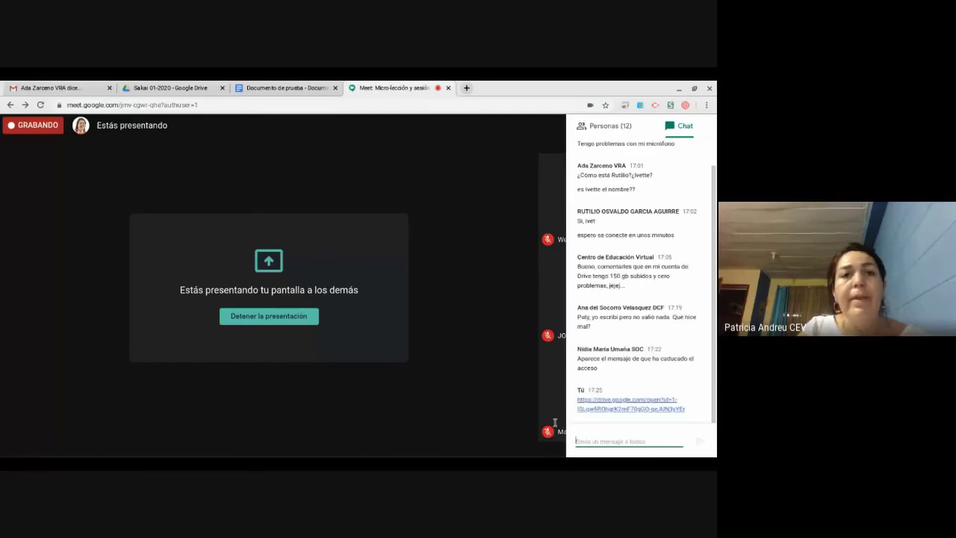
# - Return to Documento de prueba and view its contents and active collaborators
pyautogui.click(292, 87)
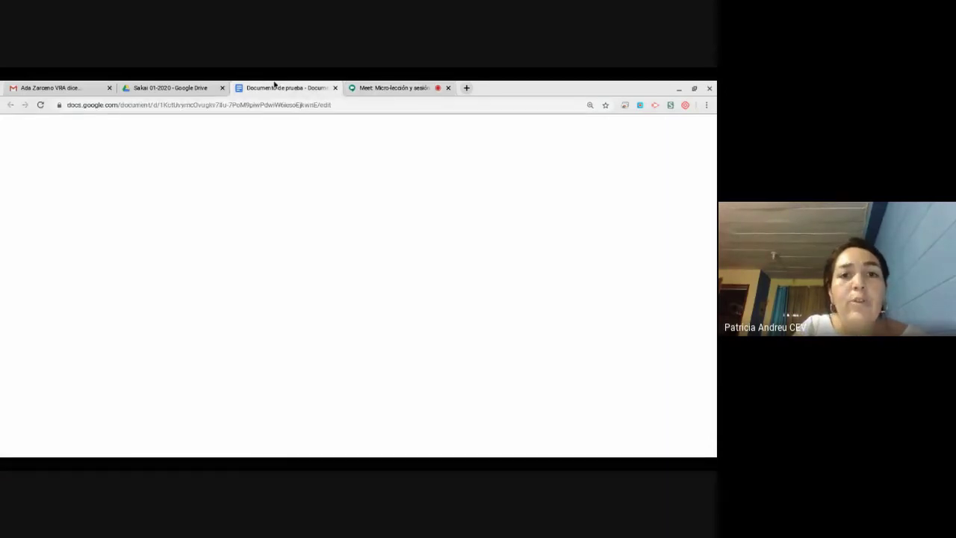
pyautogui.click(368, 156)
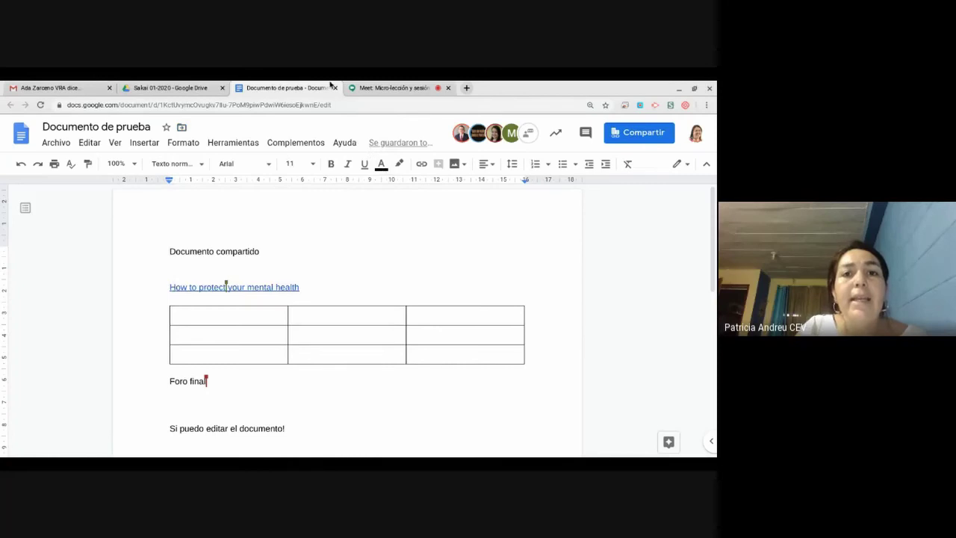
# - Return to Drive, open the Ciclo 01-2020 folder, review its advanced sharing settings, and refresh the folder page
pyautogui.click(150, 91)
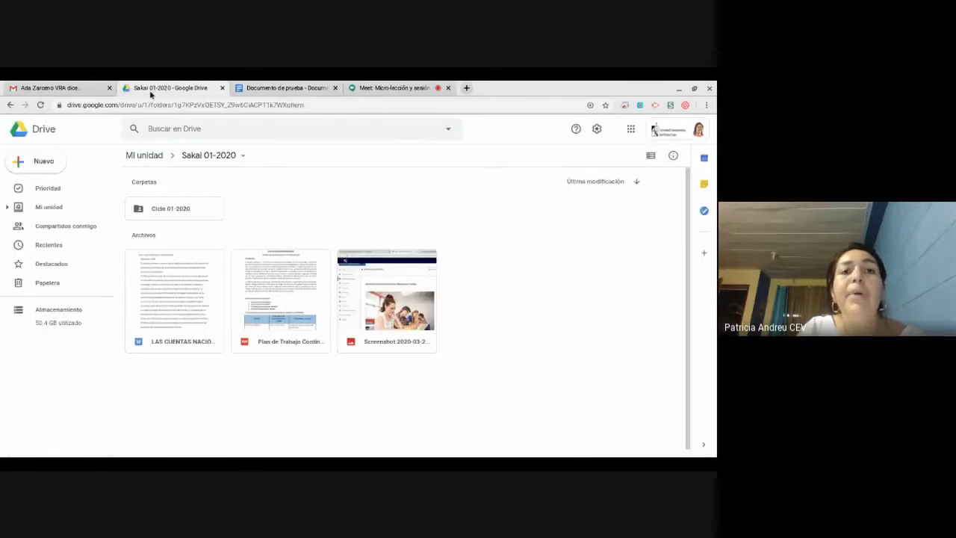
pyautogui.doubleClick(211, 207)
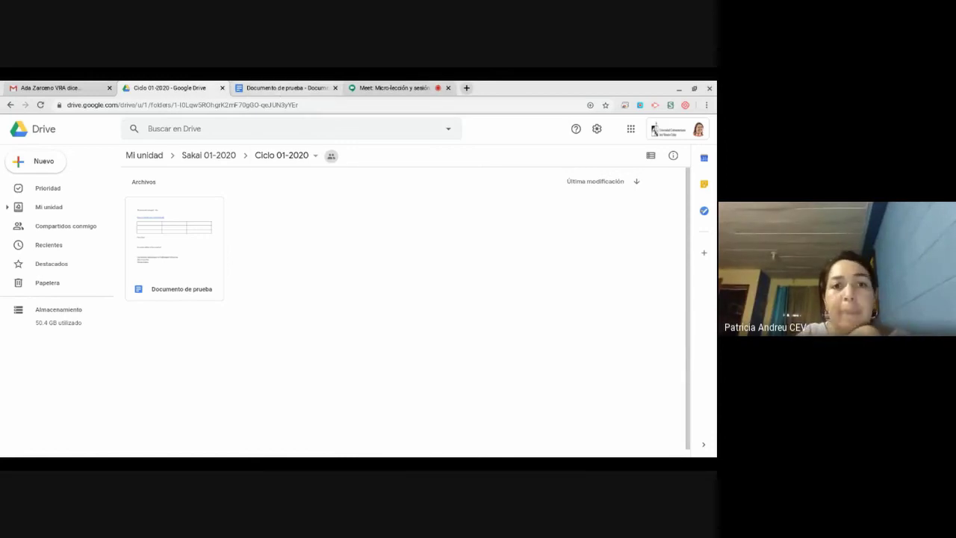
pyautogui.click(279, 155)
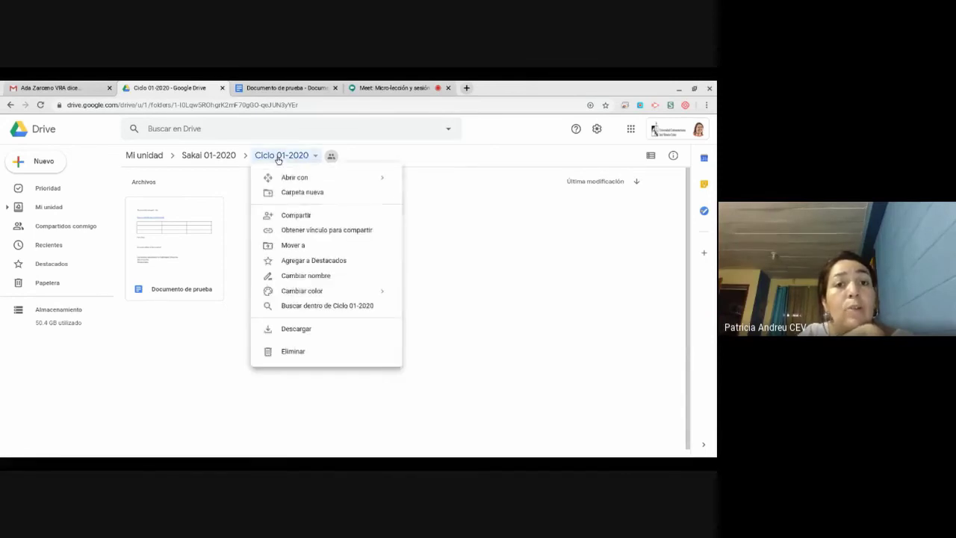
pyautogui.click(311, 215)
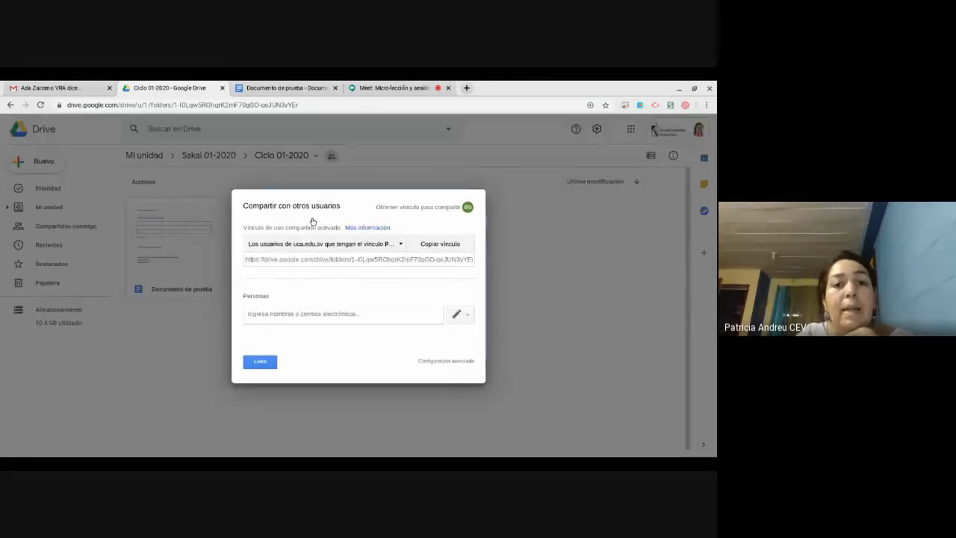
pyautogui.click(453, 361)
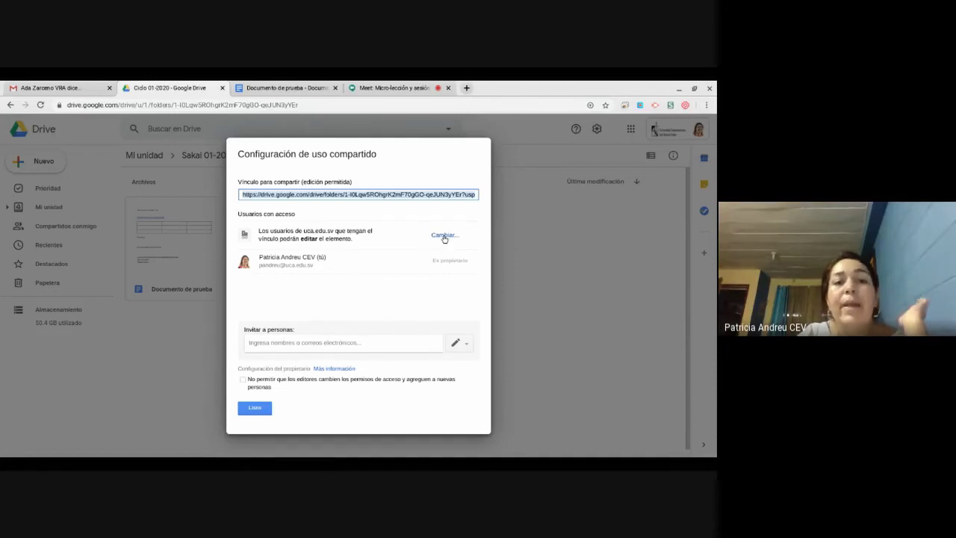
pyautogui.click(254, 409)
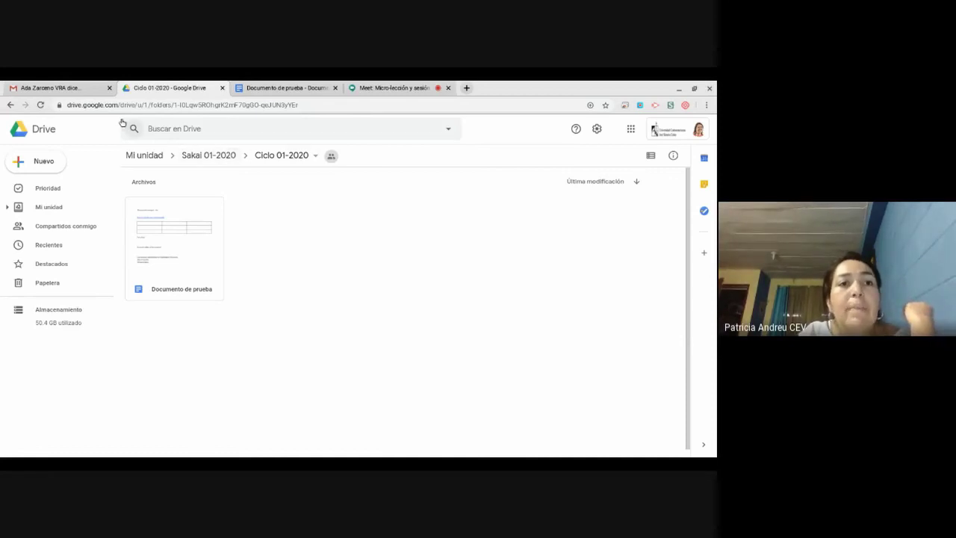
pyautogui.click(41, 105)
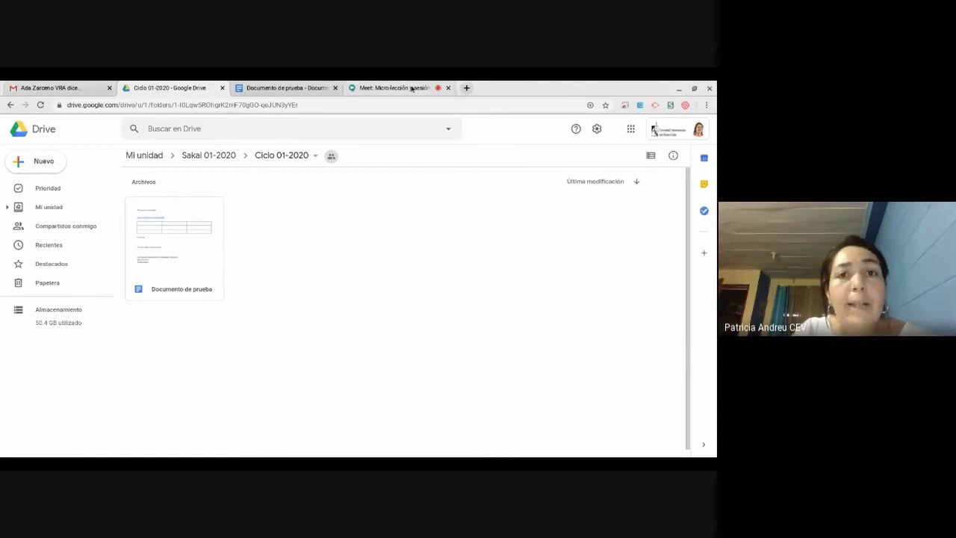
# - Switch to the Google Meet call and send "Ok" in the chat
pyautogui.click(373, 88)
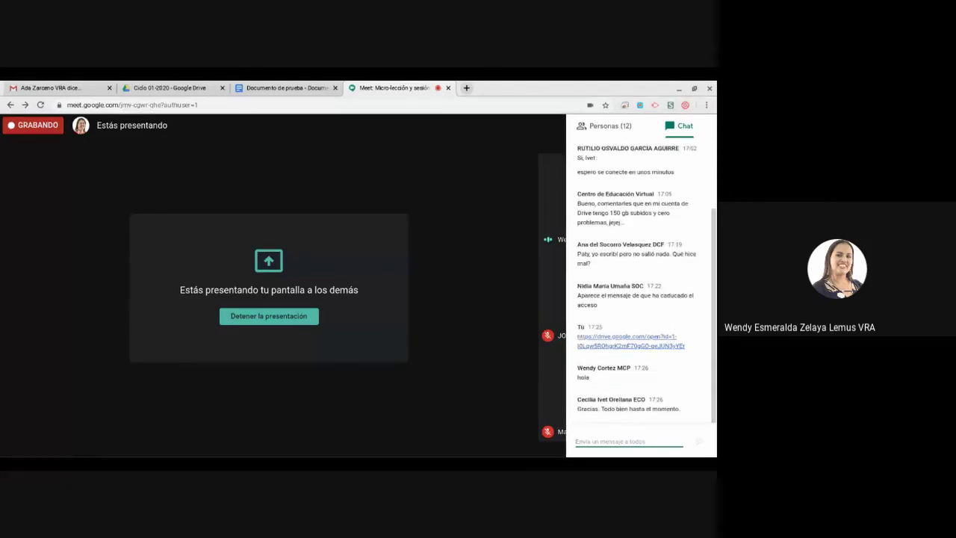
pyautogui.write('k')
pyautogui.press('BackSpace')
pyautogui.write('Ok')
pyautogui.press('Return')
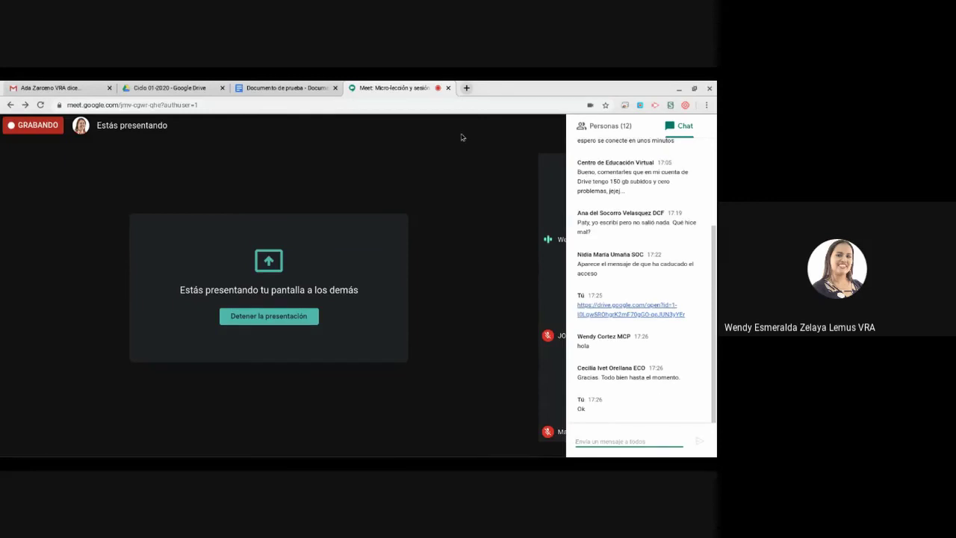
# - Close Documento de prueba and go back in Drive from the Ciclo 01-2020 folder up to Mi unidad
pyautogui.click(298, 88)
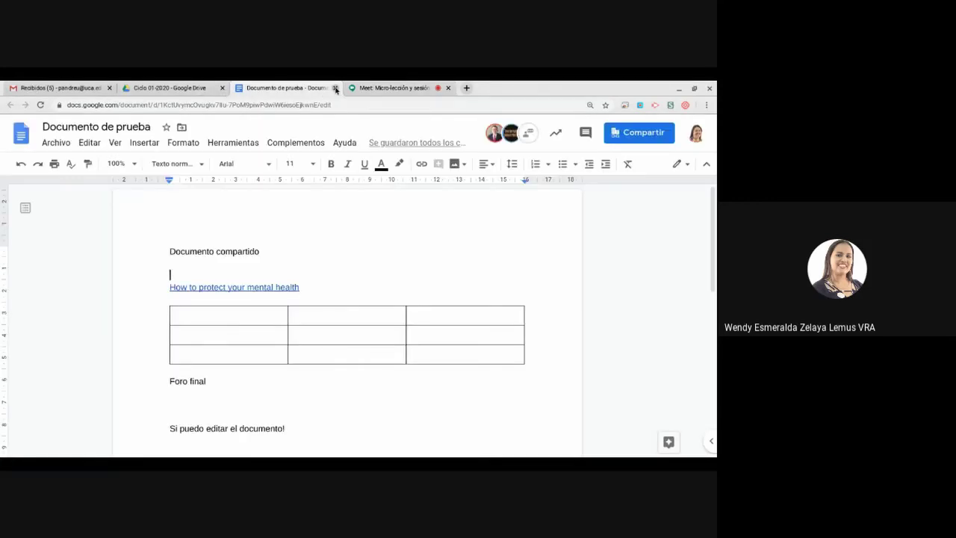
pyautogui.click(335, 89)
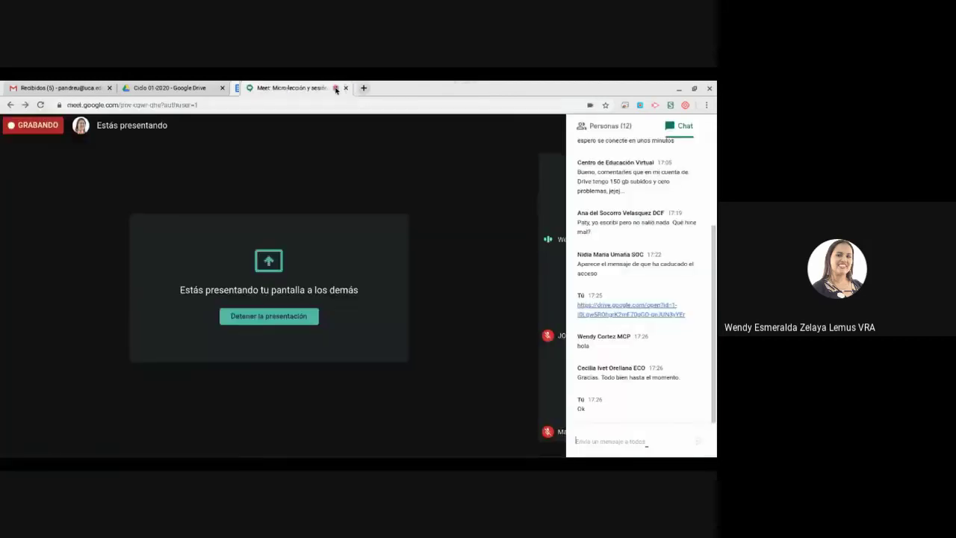
pyautogui.click(172, 88)
pyautogui.click(271, 159)
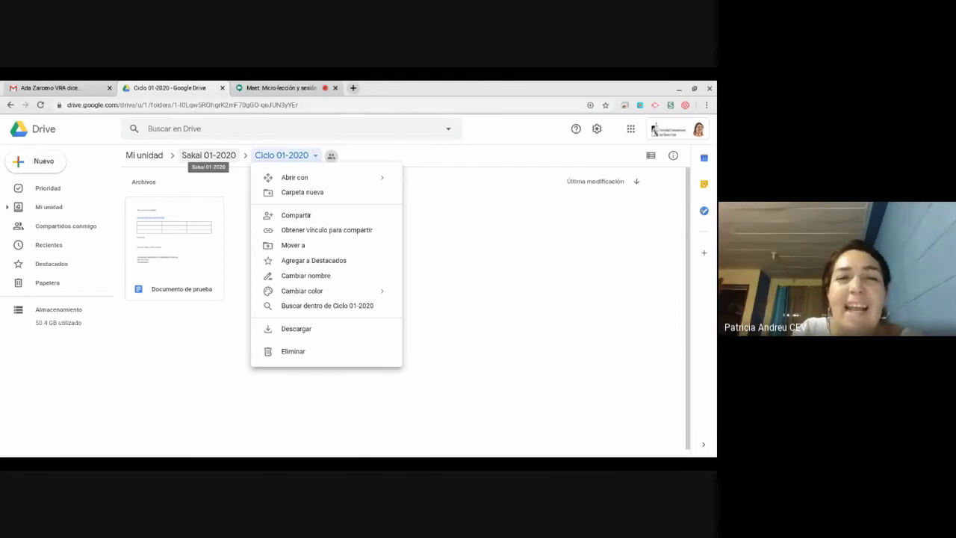
pyautogui.click(209, 156)
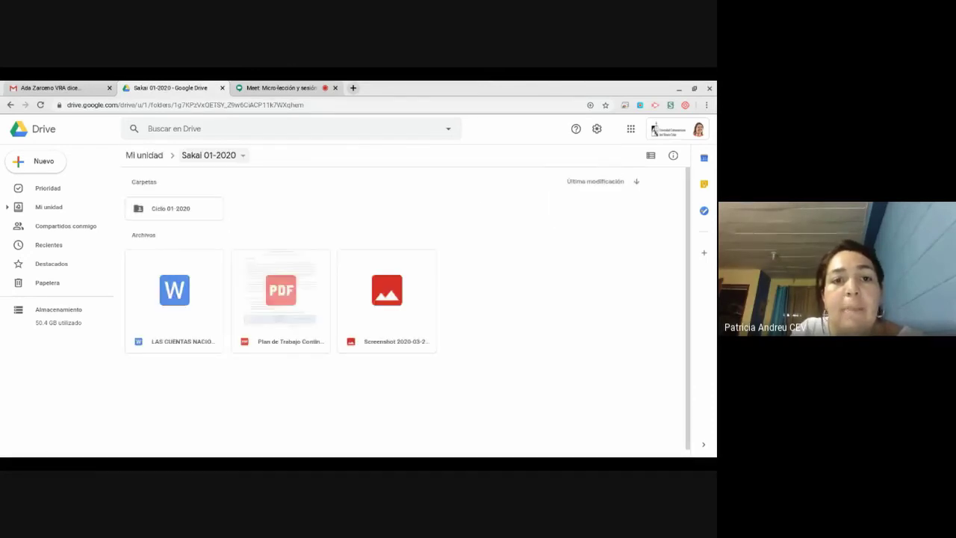
pyautogui.click(156, 156)
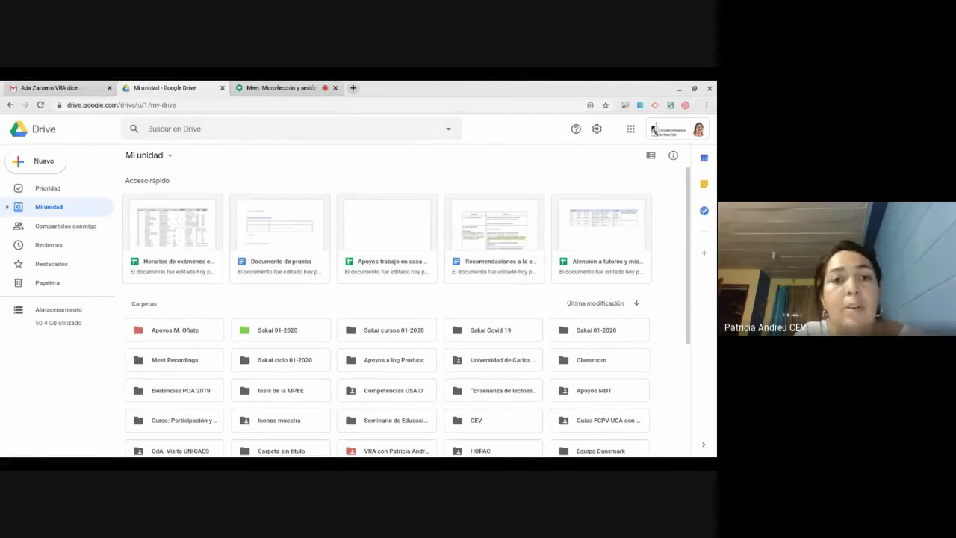
# - Change the color of the Sakai cursos 01-2020 folder to light green
pyautogui.click(367, 334)
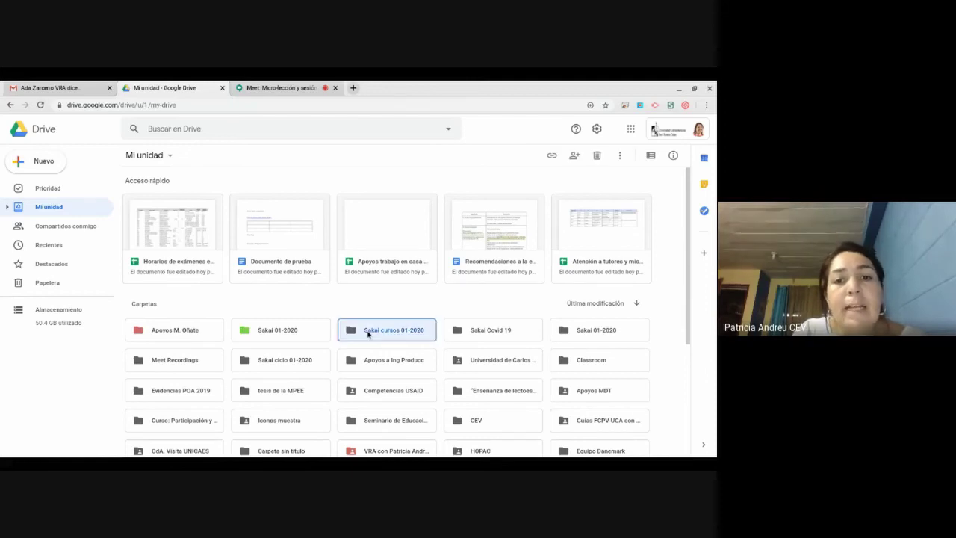
pyautogui.rightClick(368, 334)
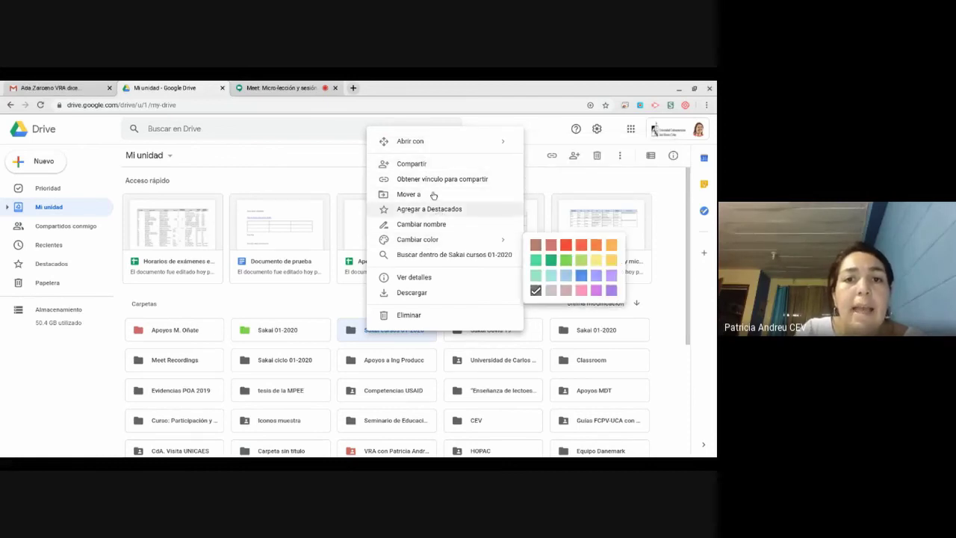
pyautogui.moveTo(420, 245)
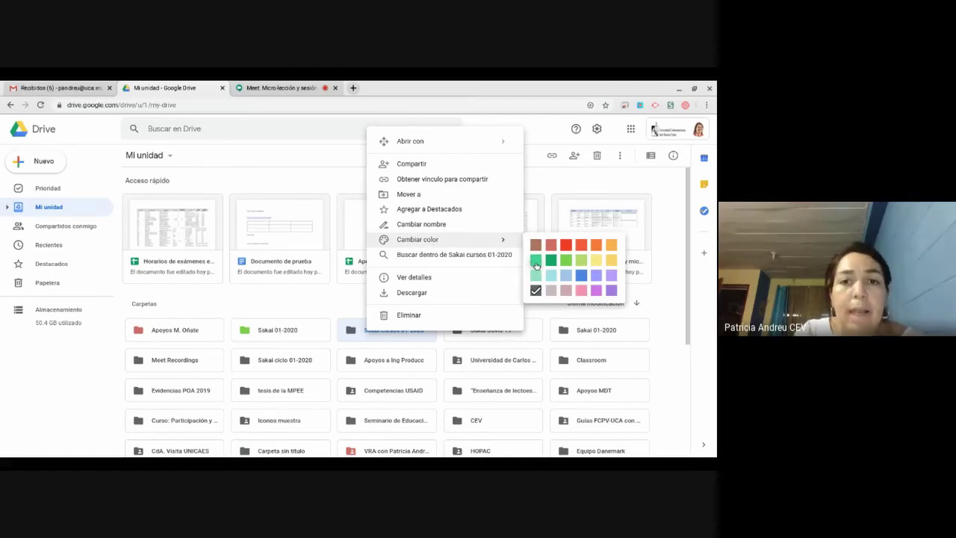
pyautogui.click(535, 260)
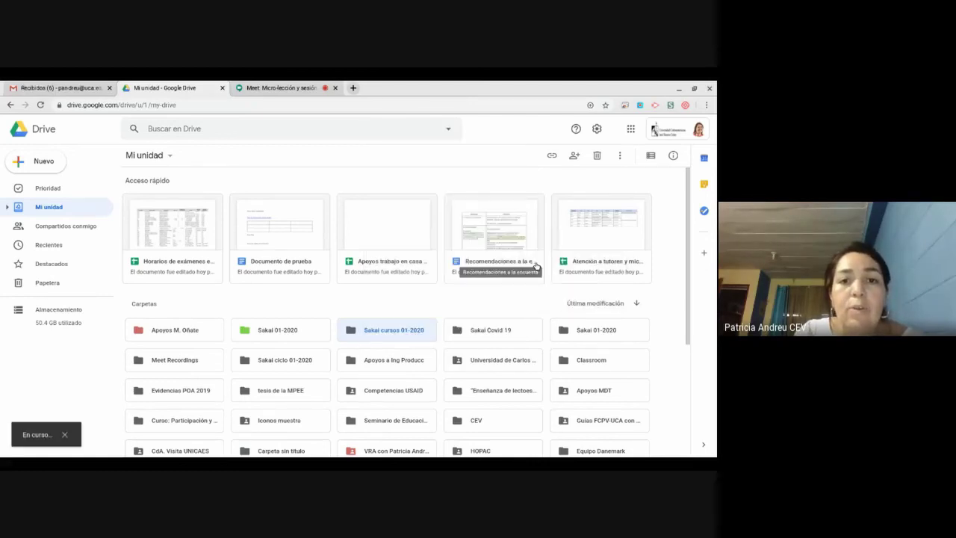
# - Add the Sakai cursos 01-2020 folder to Destacados and view the starred items
pyautogui.rightClick(389, 332)
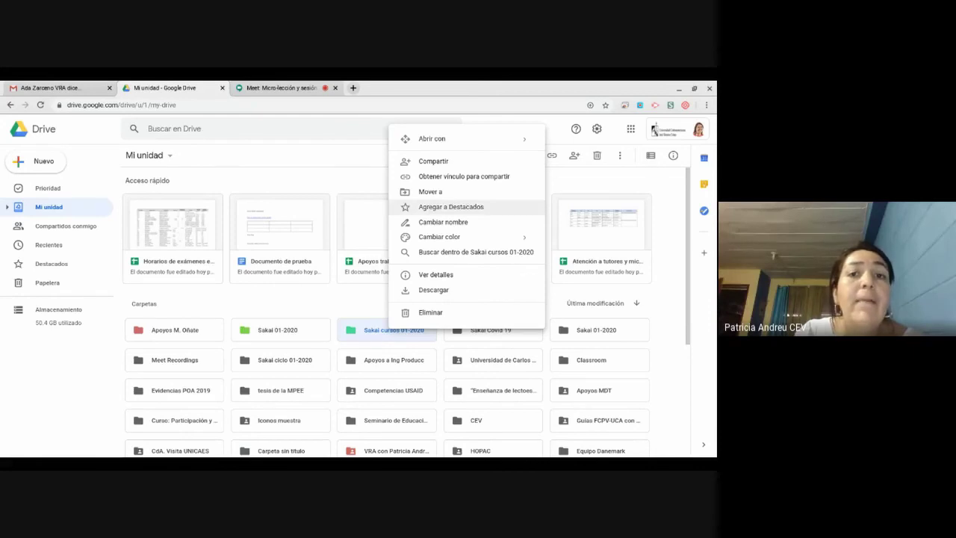
pyautogui.click(432, 208)
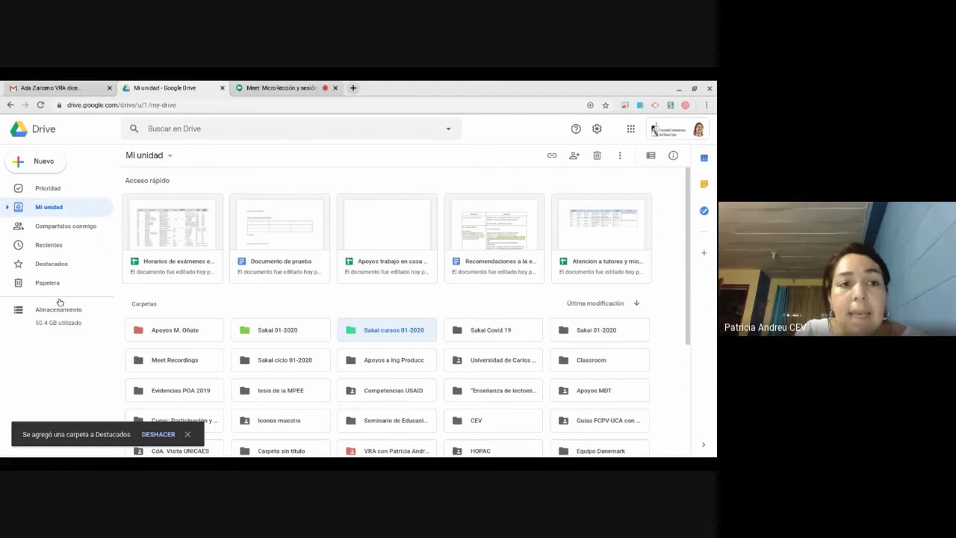
pyautogui.click(46, 265)
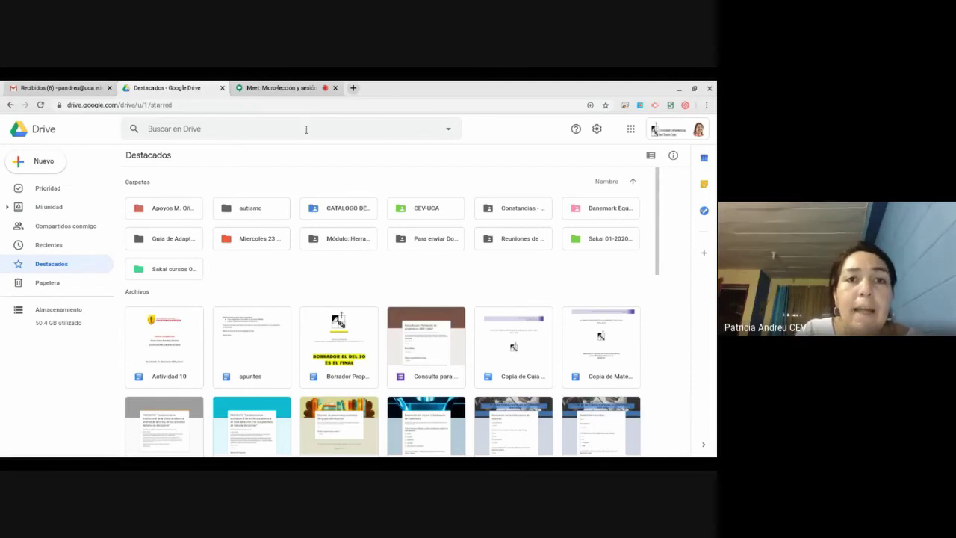
# - Open the advanced sharing settings of the green Sakai 01-2020 folder in Mi unidad and review its link-sharing options without changing them
pyautogui.click(68, 214)
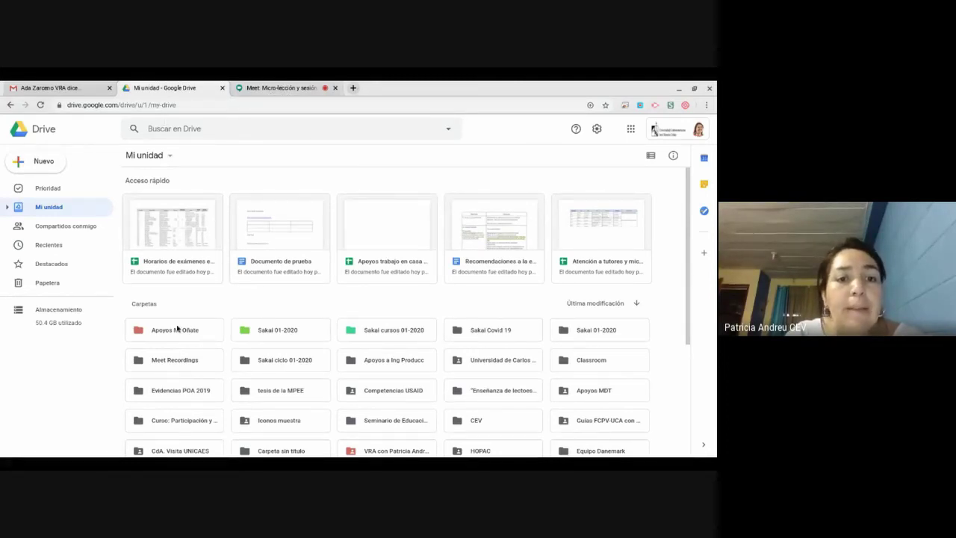
pyautogui.click(284, 335)
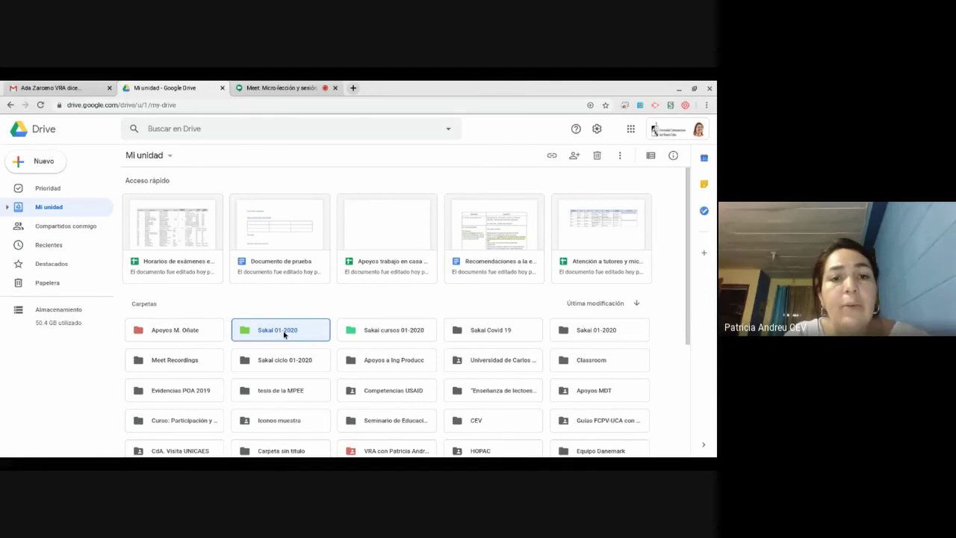
pyautogui.rightClick(284, 334)
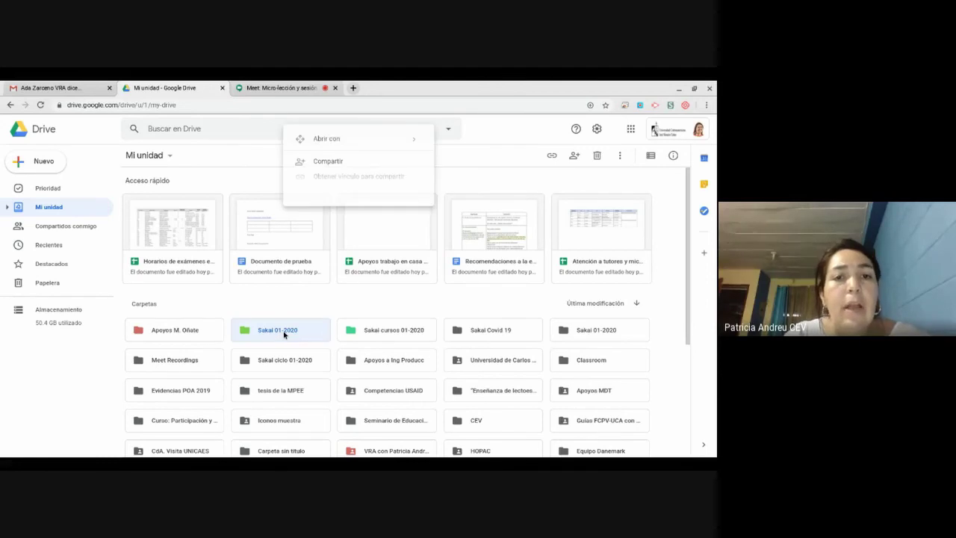
pyautogui.click(334, 165)
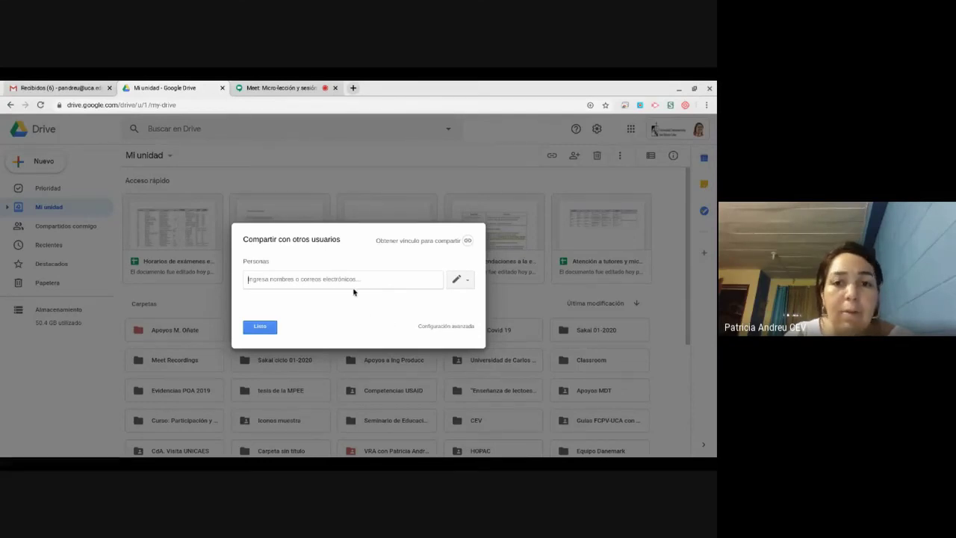
pyautogui.click(452, 326)
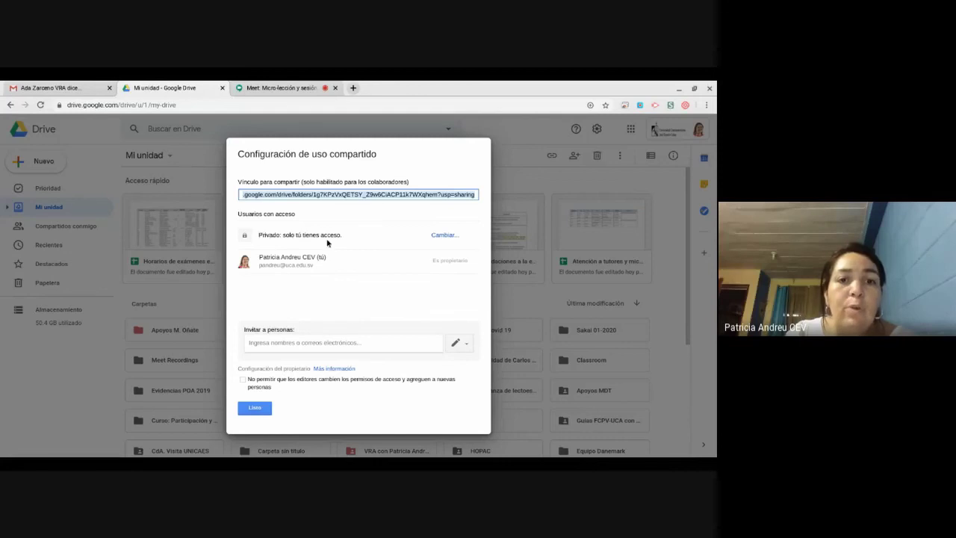
pyautogui.click(443, 236)
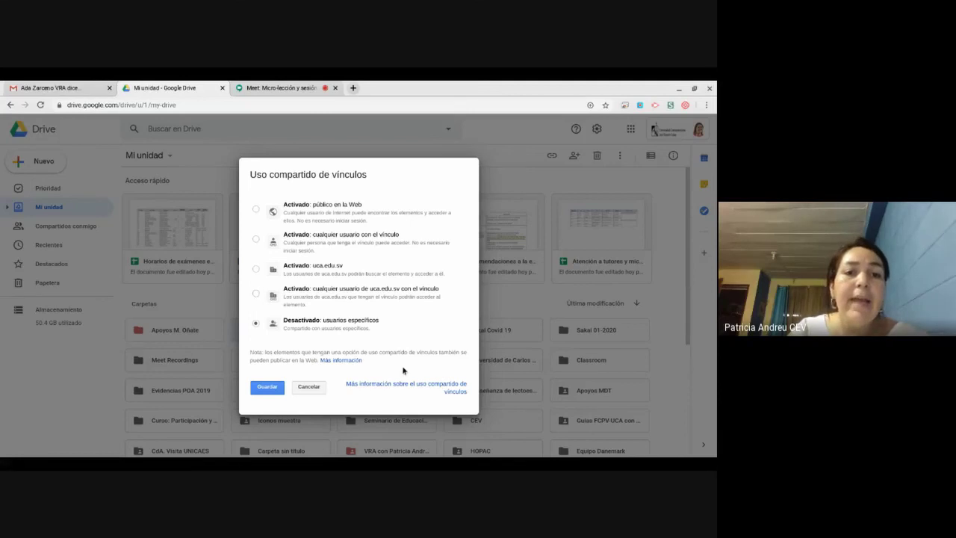
pyautogui.click(304, 388)
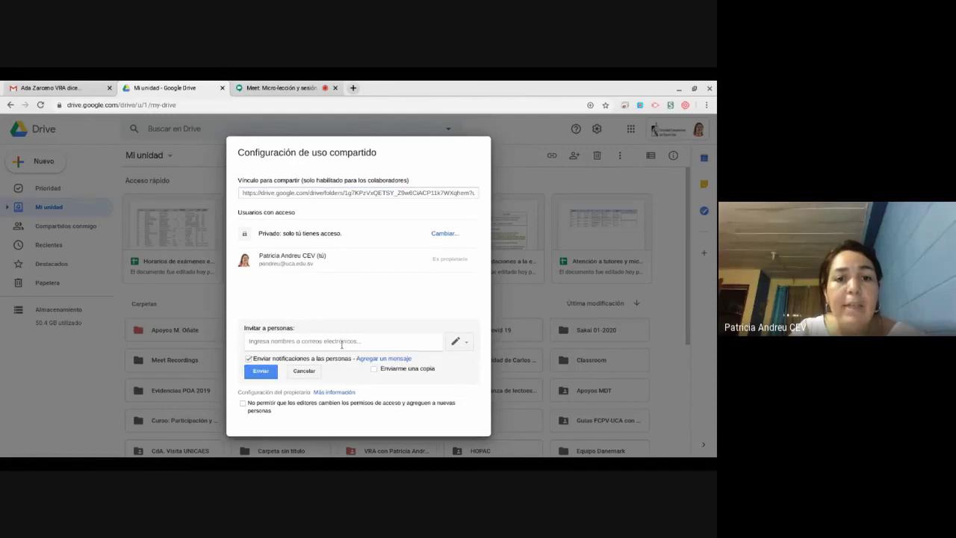
# - Add two colleagues from the contact suggestions as invitees to the Sakai 01-2020 folder
pyautogui.click(341, 344)
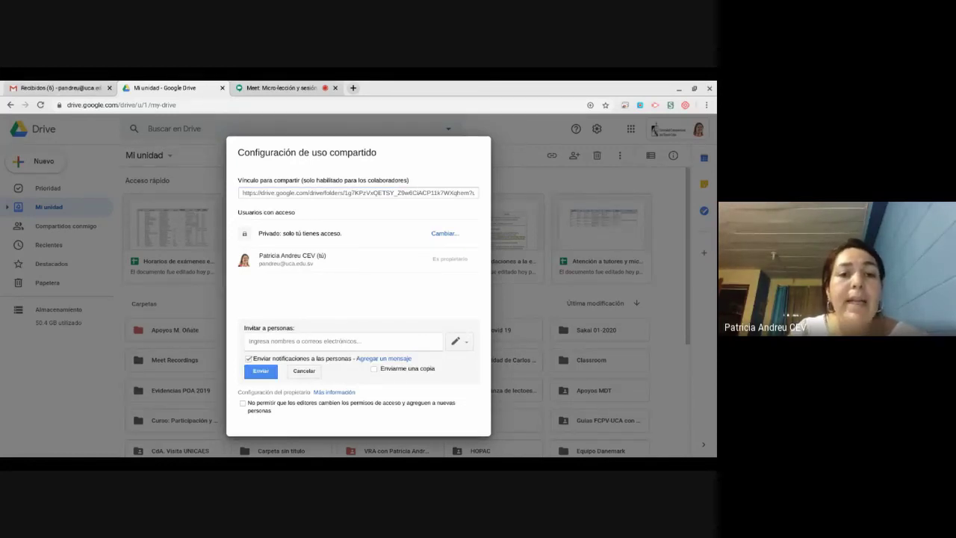
pyautogui.write('wen')
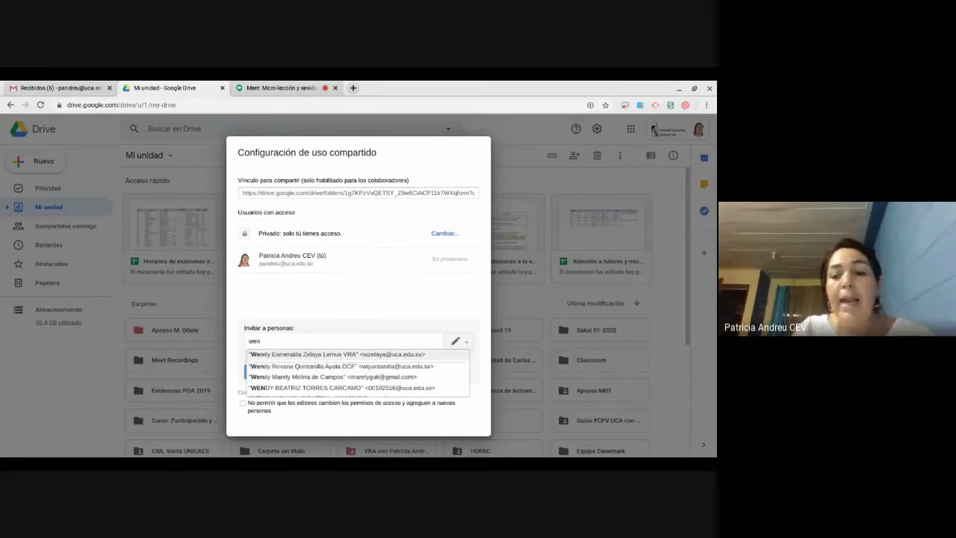
pyautogui.press('Return')
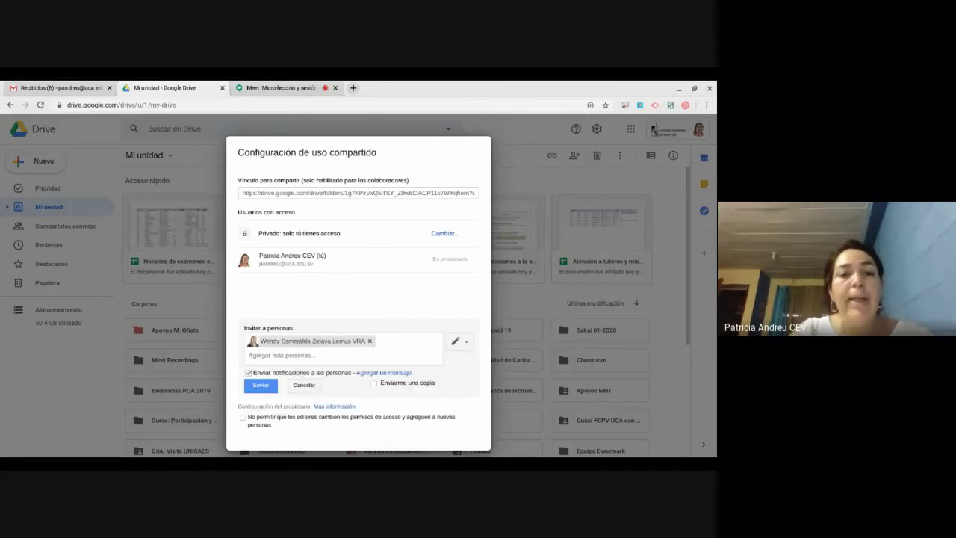
pyautogui.write('az')
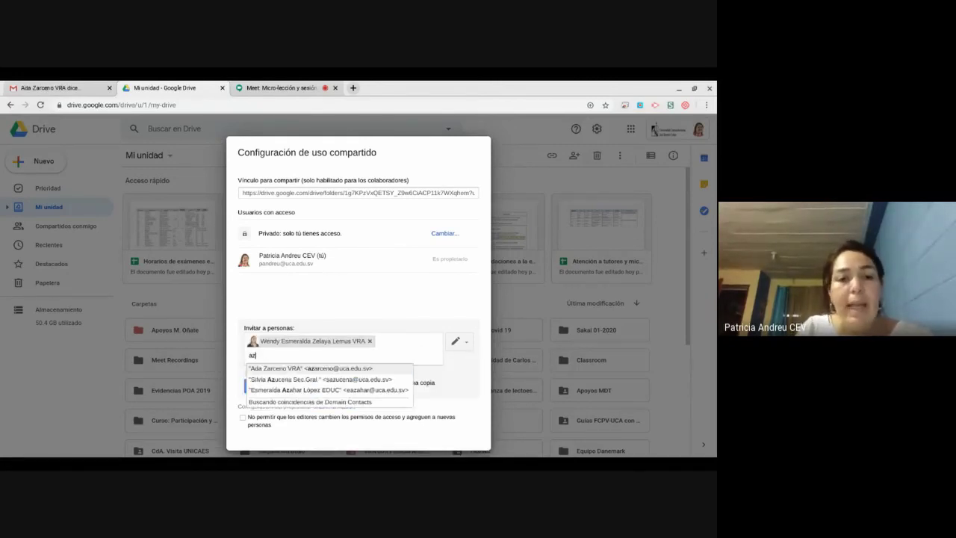
pyautogui.press('Return')
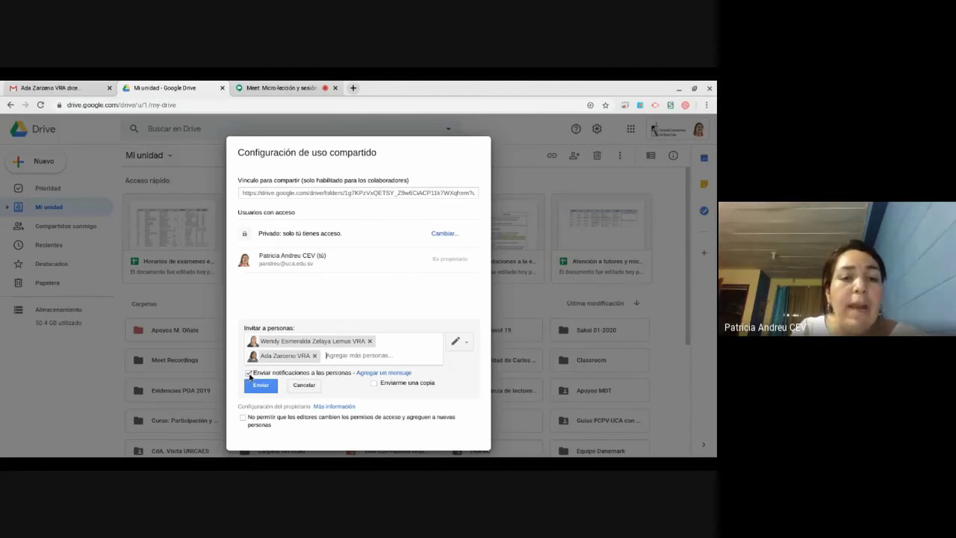
# - Enable sending a copy to oneself and add the personal message "Estimadas, Comparto carpeta" to the Sakai 01-2020 folder invitation
pyautogui.click(373, 376)
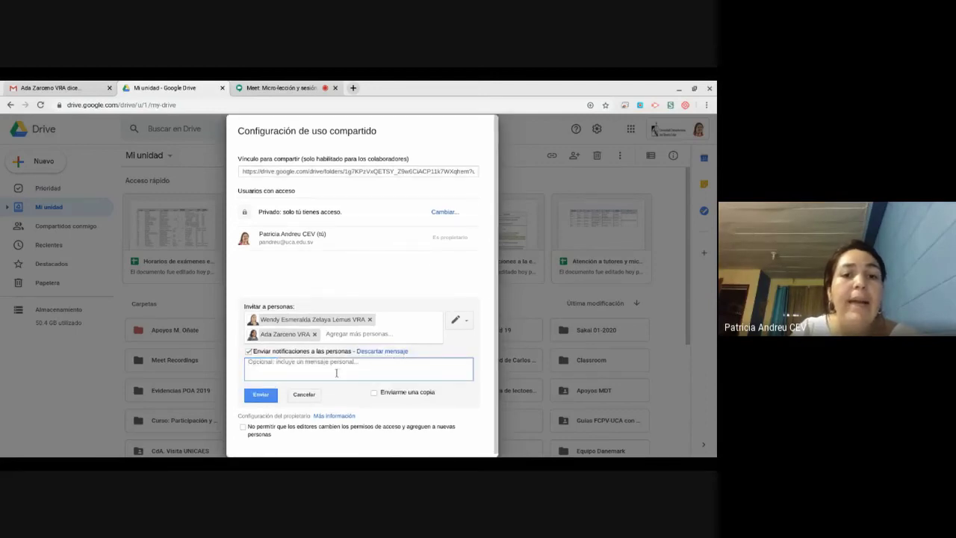
pyautogui.click(373, 392)
pyautogui.click(327, 368)
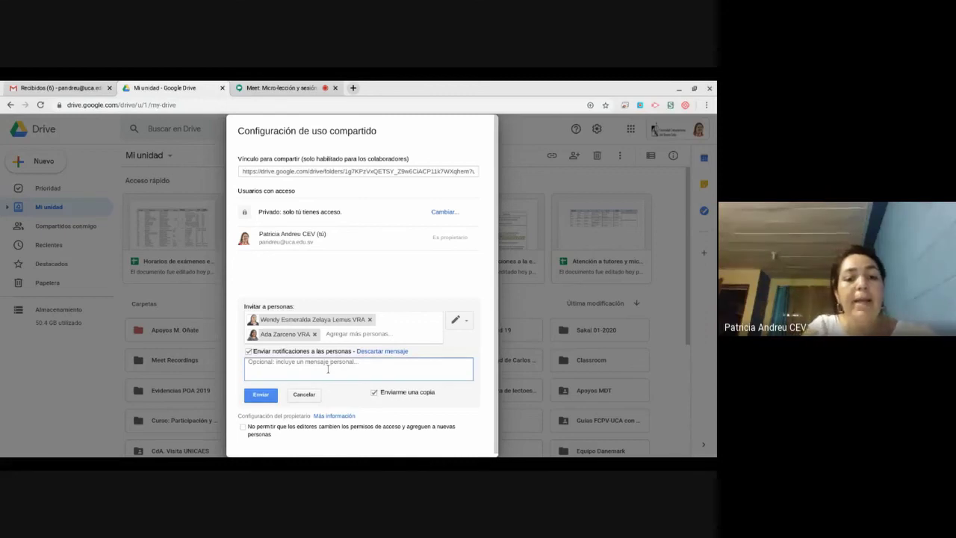
pyautogui.write('Estiamdos')
pyautogui.press('BackSpace')
pyautogui.press('BackSpace')
pyautogui.press('BackSpace')
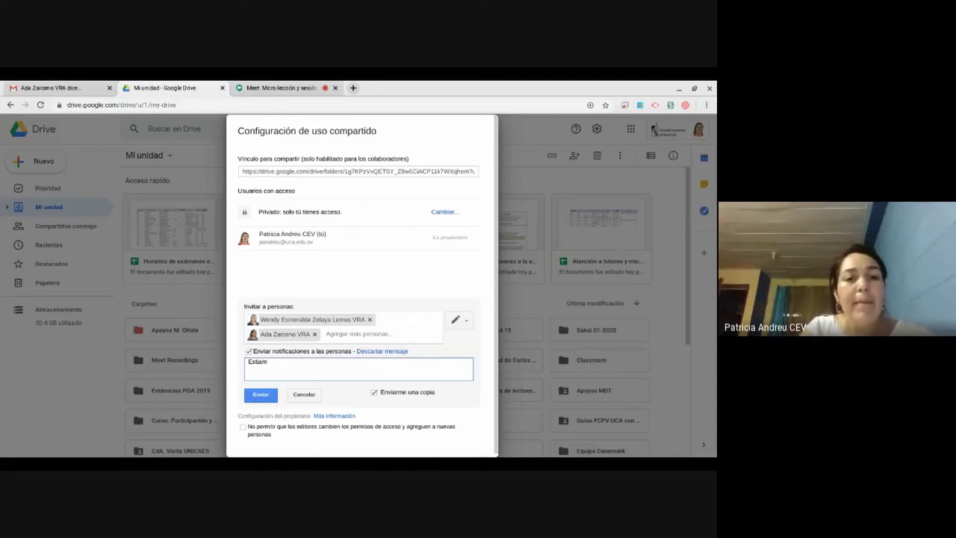
pyautogui.press('BackSpace')
pyautogui.write('mas')
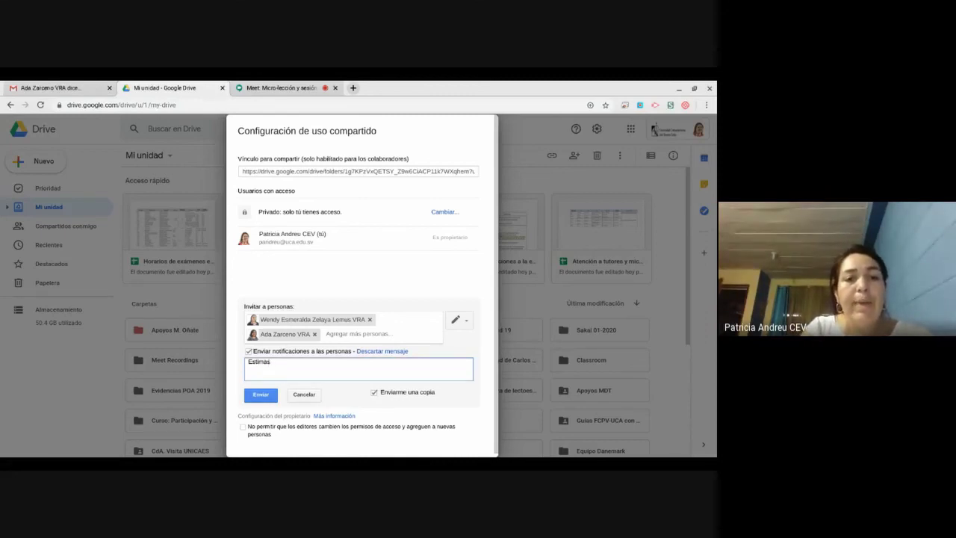
pyautogui.press('BackSpace')
pyautogui.write('das')
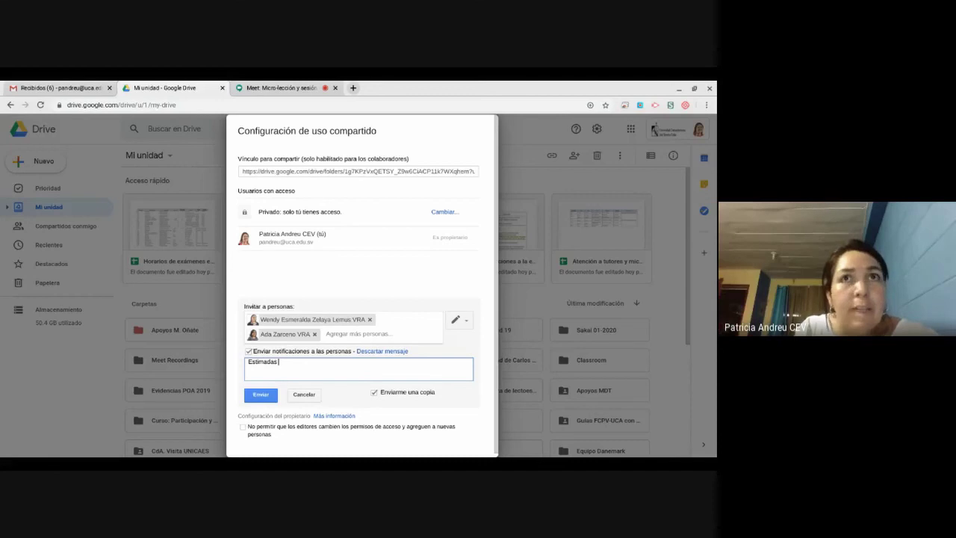
pyautogui.write('.')
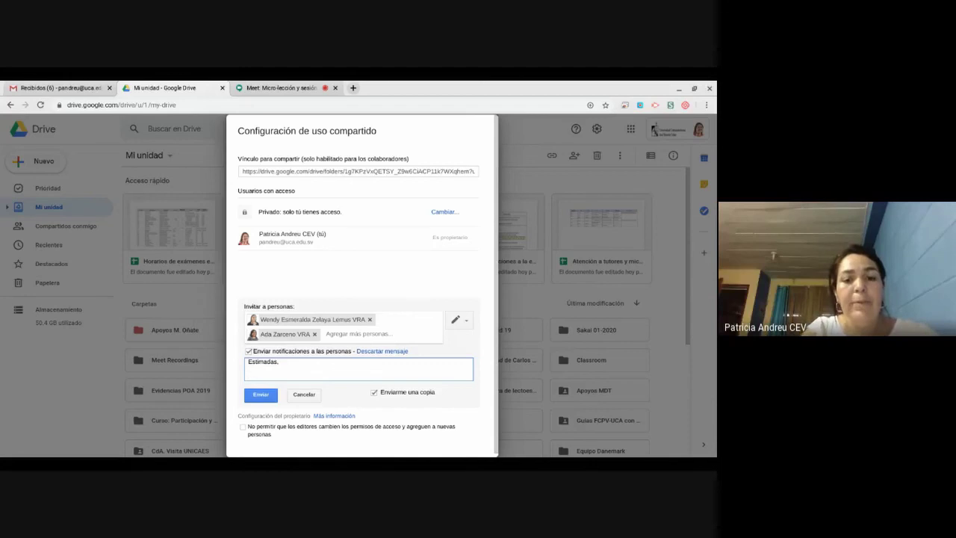
pyautogui.write('Comparto ca')
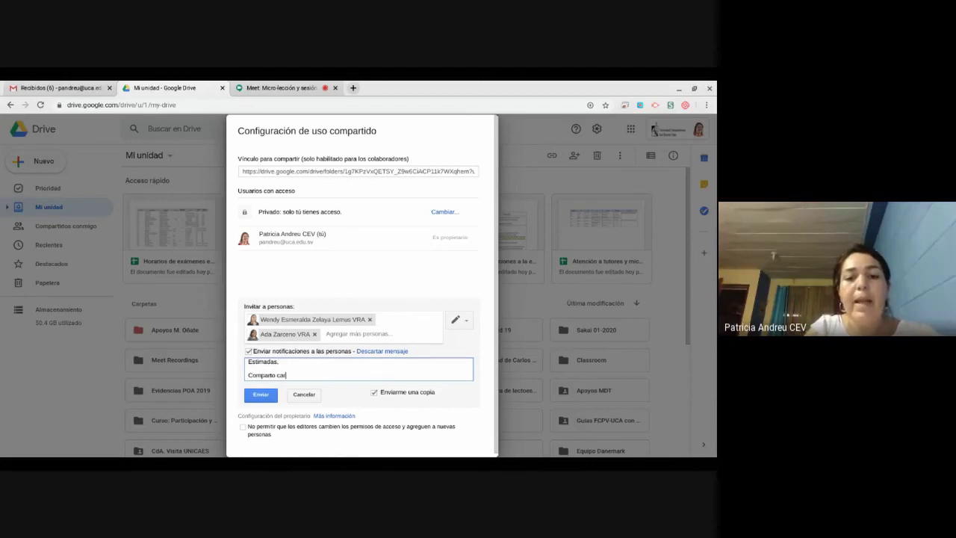
pyautogui.write('rpeta')
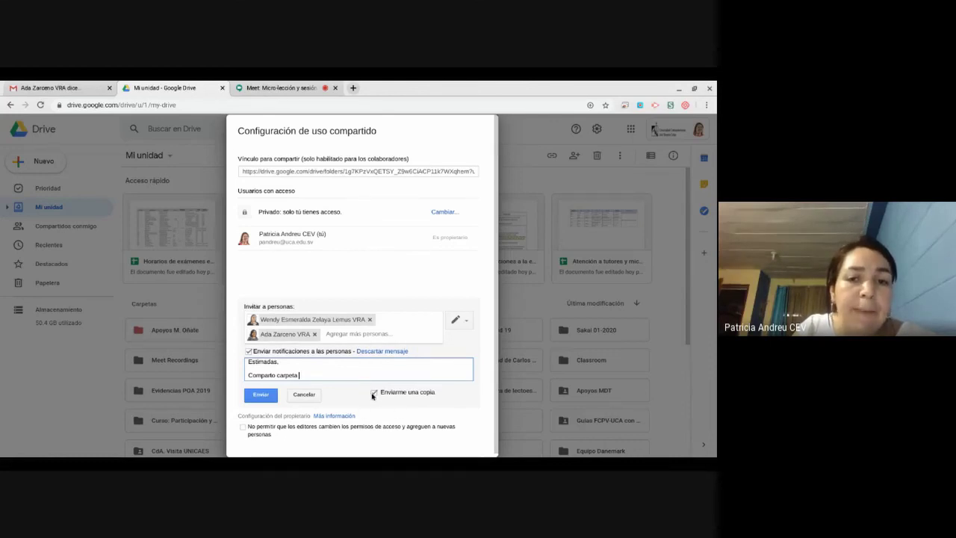
# - Send the folder invitation with the copy-to-self option kept enabled, and finish the sharing settings
pyautogui.click(374, 393)
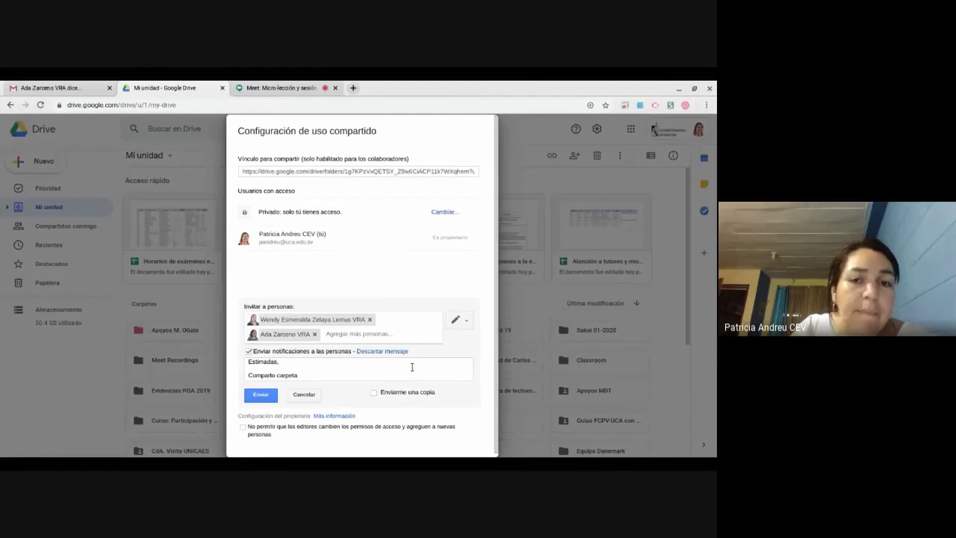
pyautogui.click(385, 391)
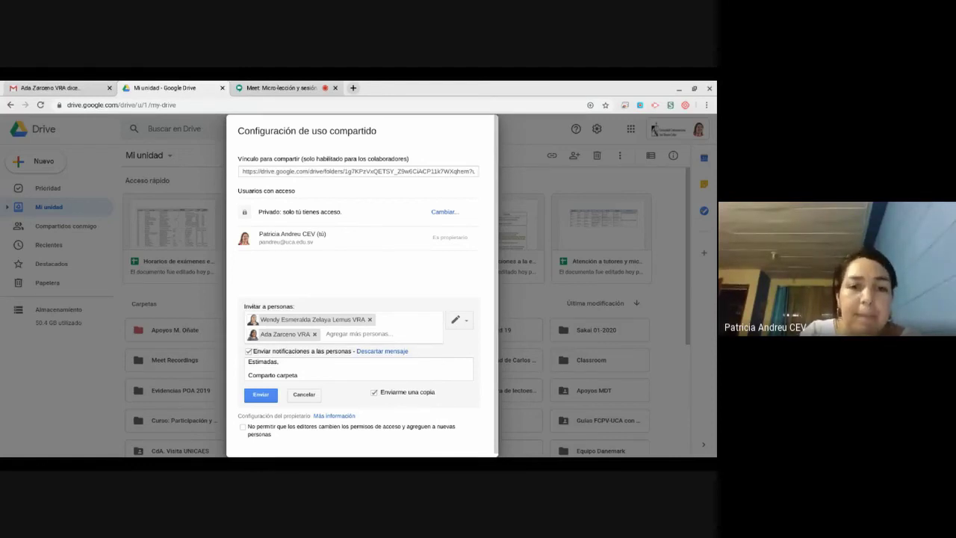
pyautogui.click(267, 397)
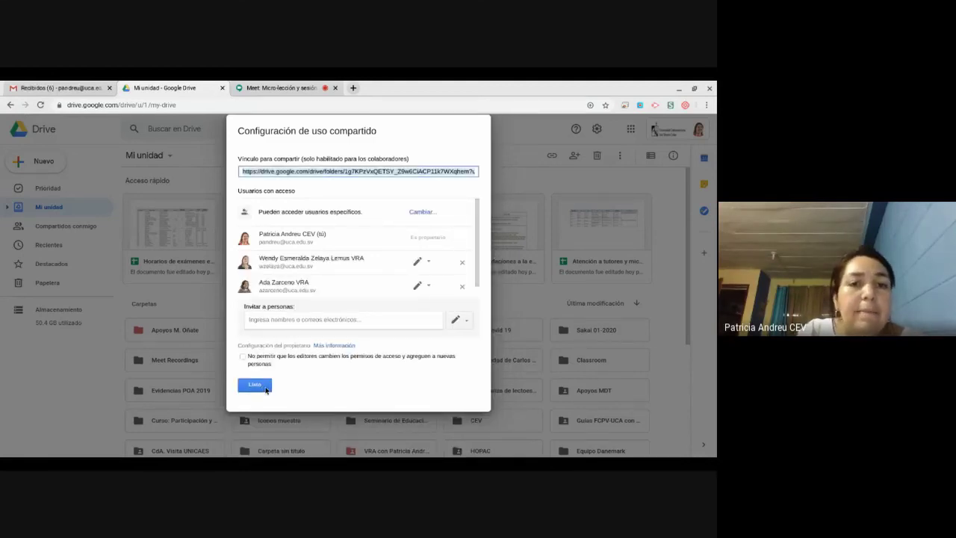
pyautogui.click(254, 385)
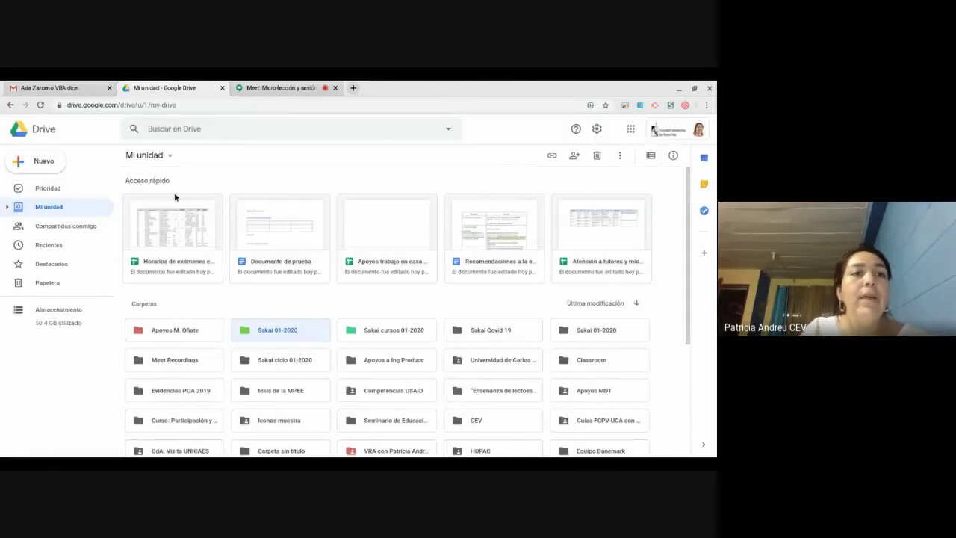
# - Switch to Gmail and open the received copy of the Sakai 01-2020 collaboration invitation
pyautogui.click(41, 85)
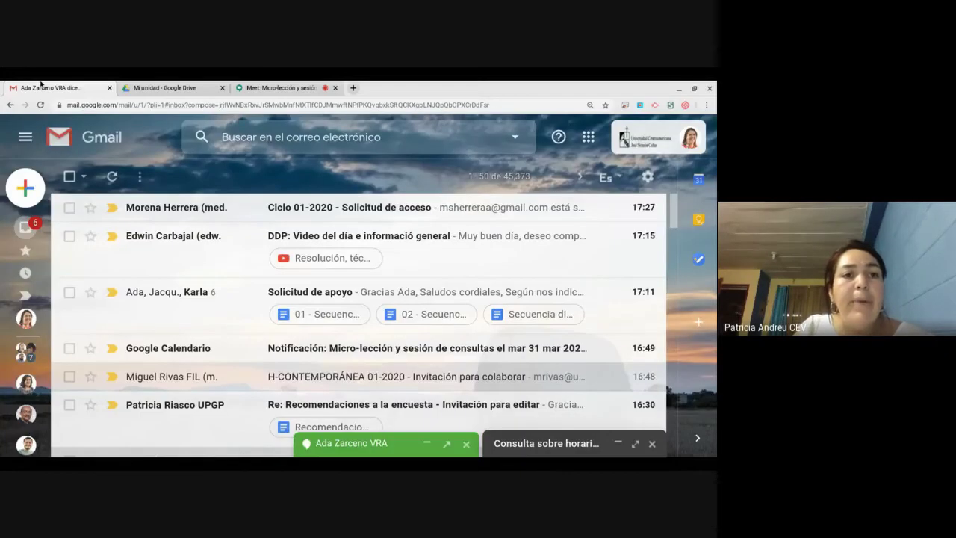
pyautogui.click(80, 228)
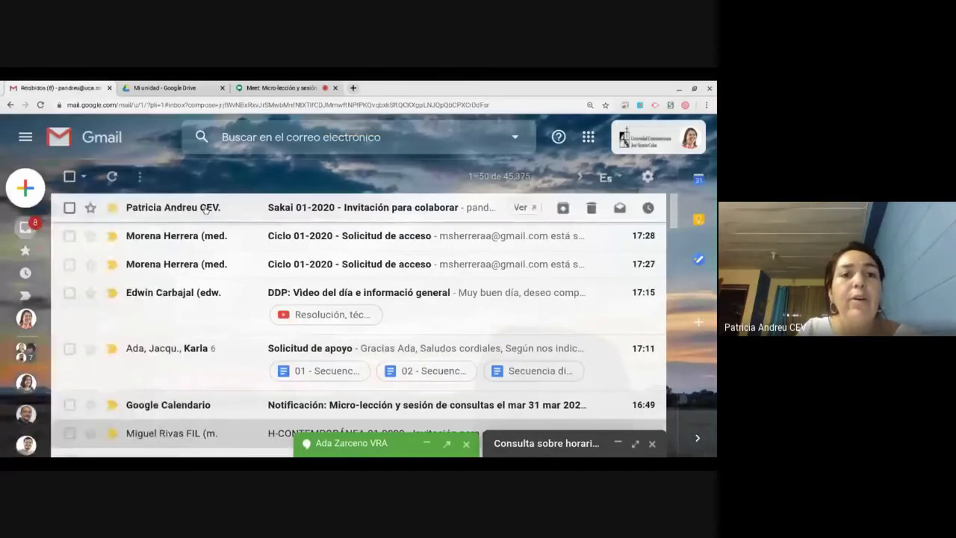
pyautogui.moveTo(205, 208)
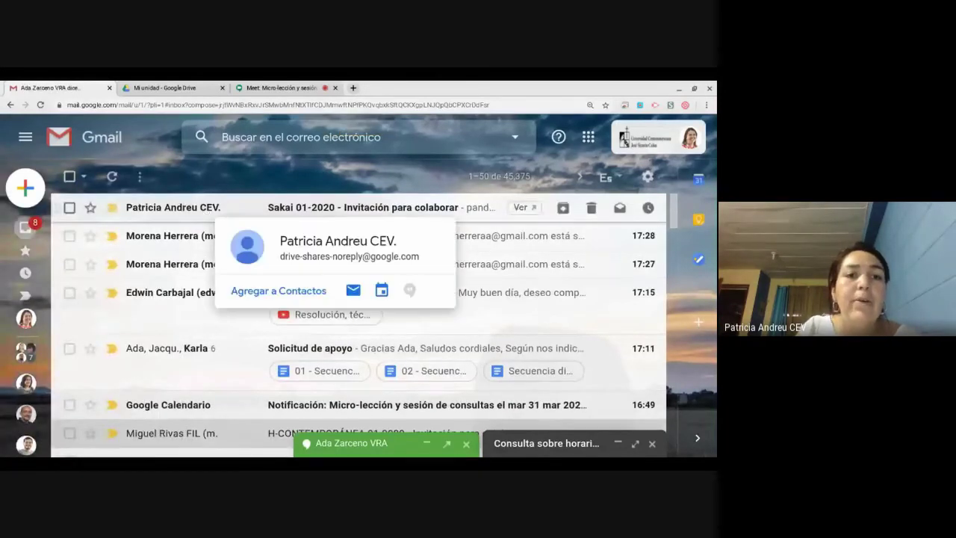
pyautogui.click(207, 211)
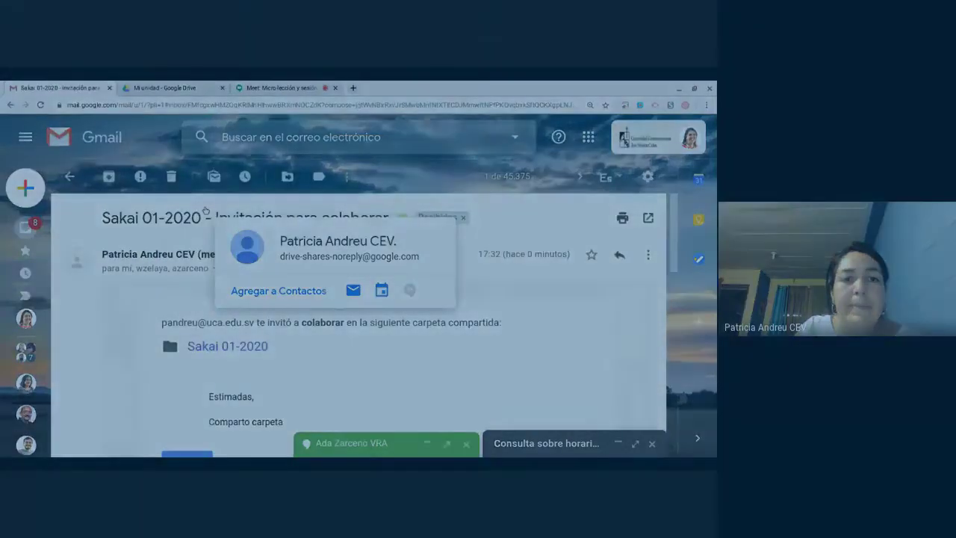